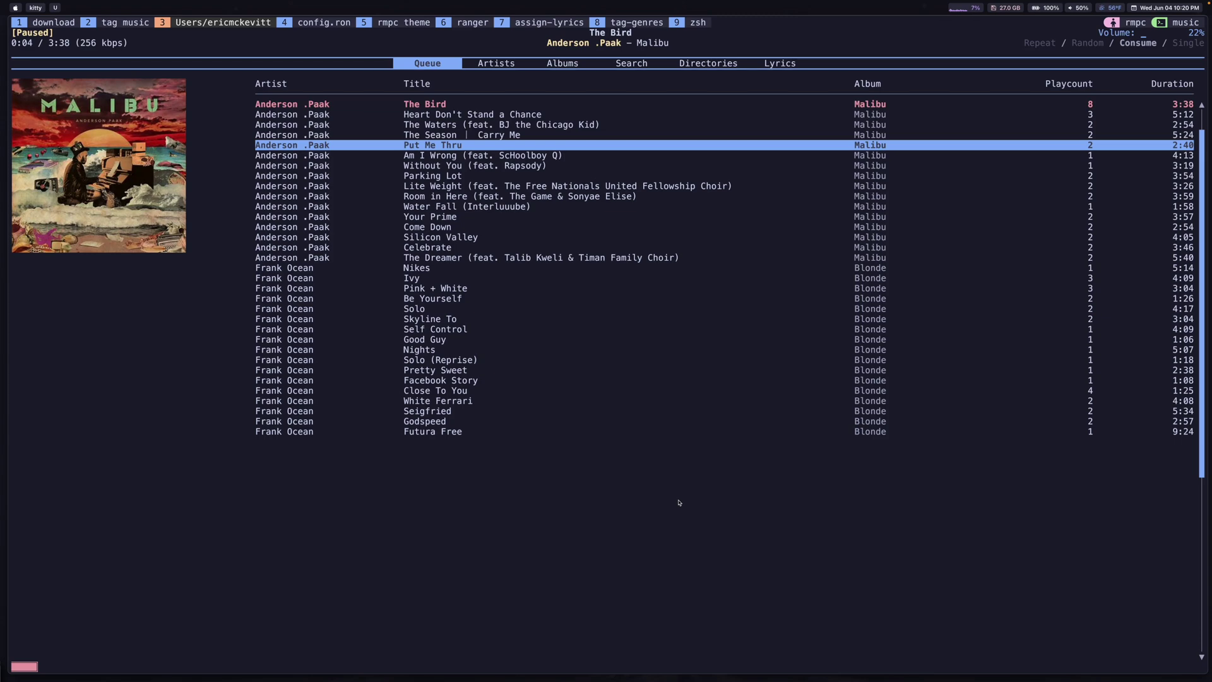
# Step: View the rmpc-config GitHub repository in qutebrowser, and return to the rmpc music player in kitty
pyautogui.press('super+Tab')
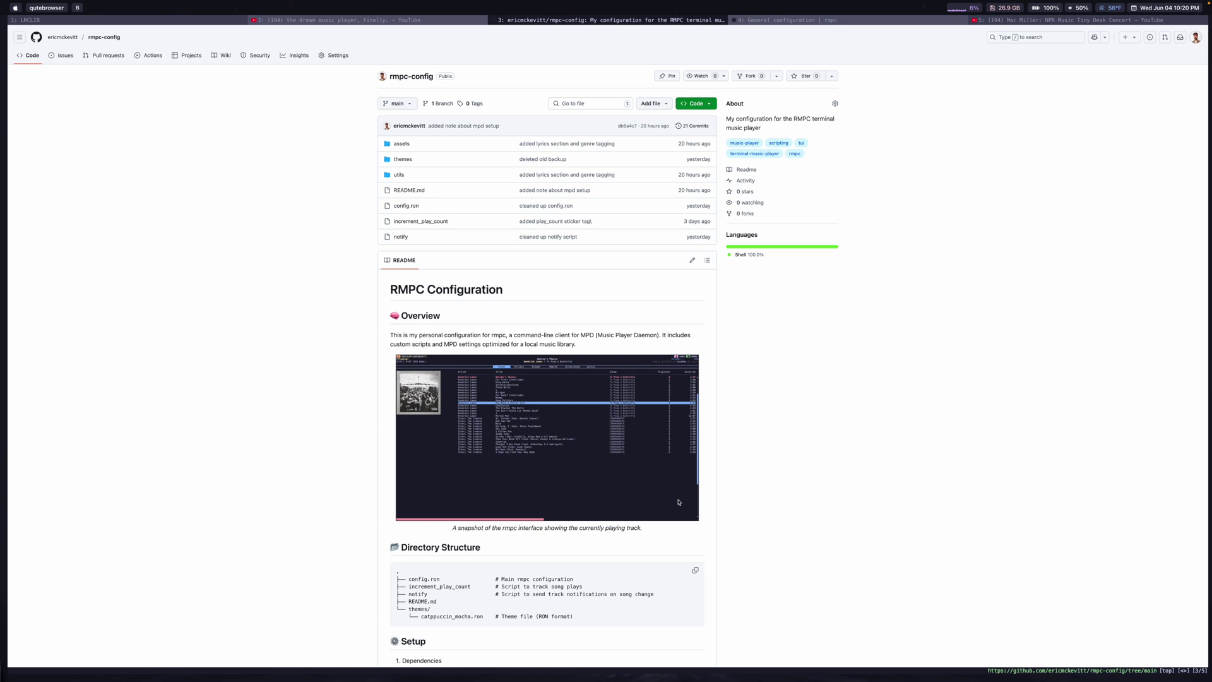
pyautogui.press('super+Tab')
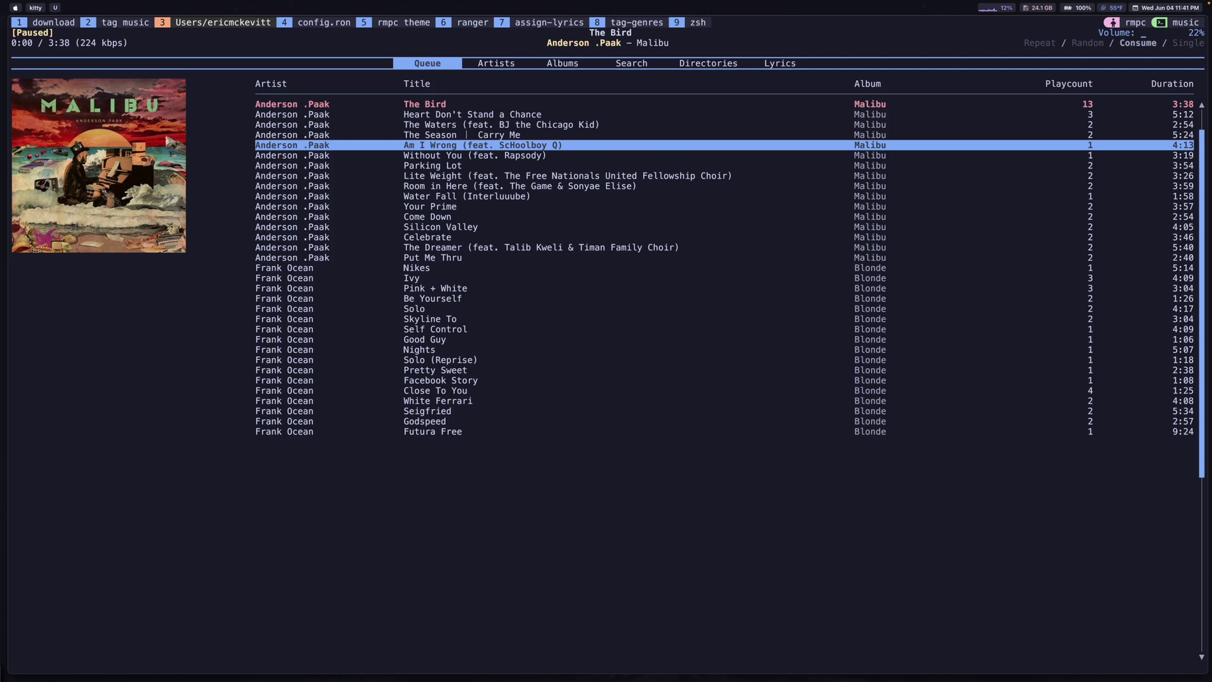
# Step: Look through the queued Malibu and Blonde tracks from The Bird down to Futura Free, and go back up to Pink + White
pyautogui.press('Up')
pyautogui.press('Up')
pyautogui.press('Up')
pyautogui.press('Up')
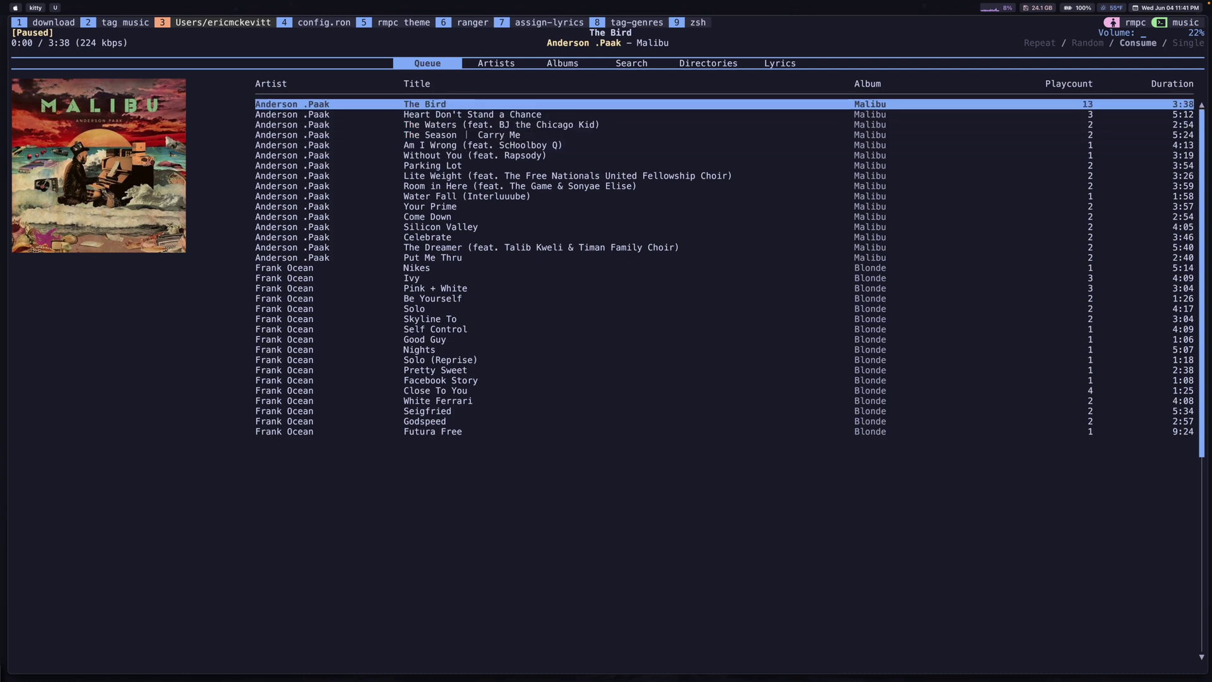
pyautogui.press('Down')
pyautogui.press('Down')
pyautogui.press('Down')
pyautogui.press('Down')
pyautogui.press('Down')
pyautogui.press('Down')
pyautogui.press('Down')
pyautogui.press('Down')
pyautogui.press('Down')
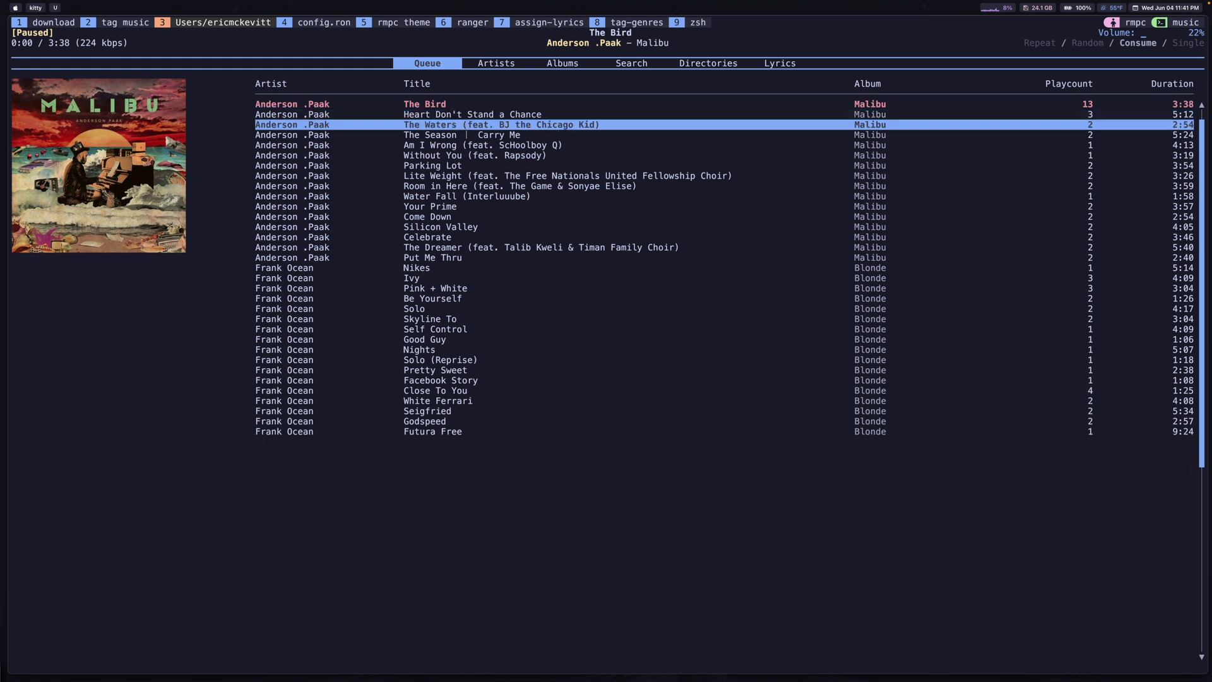
pyautogui.press('Down')
pyautogui.press('Down')
pyautogui.press('Down')
pyautogui.press('Down')
pyautogui.press('Down')
pyautogui.press('Down')
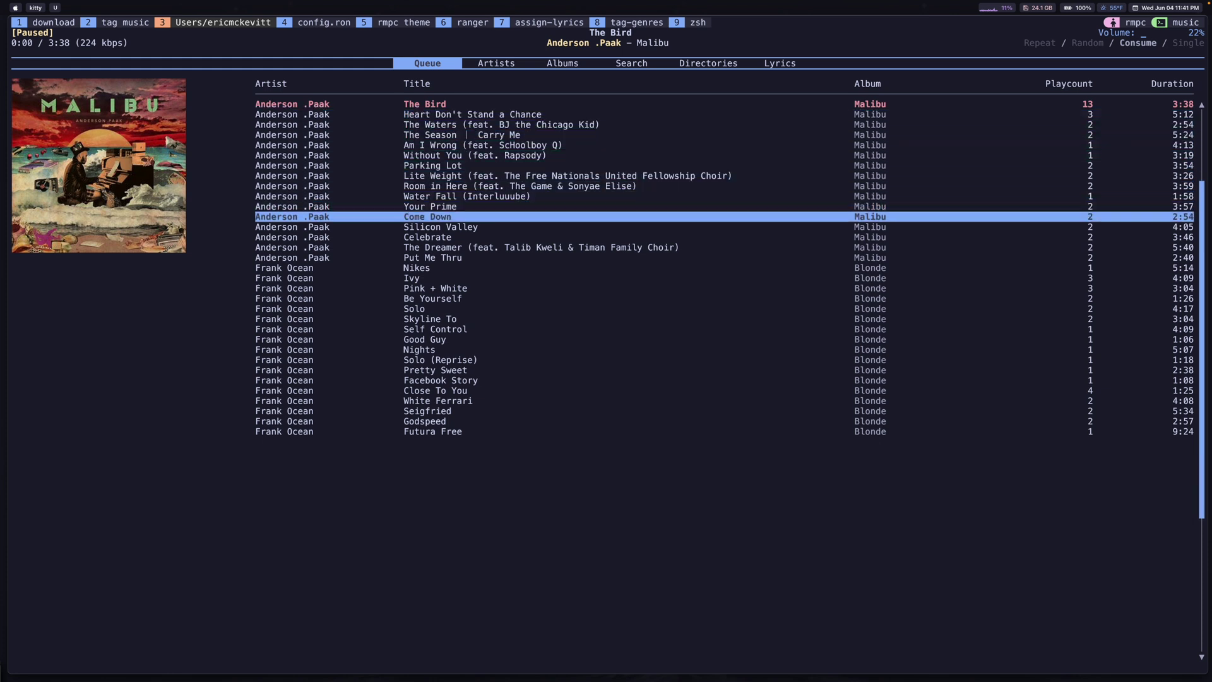
pyautogui.press('Down')
pyautogui.press('Down')
pyautogui.press('Down')
pyautogui.press('Down')
pyautogui.press('Down')
pyautogui.press('Down')
pyautogui.press('Down')
pyautogui.press('Down')
pyautogui.press('Down')
pyautogui.press('Down')
pyautogui.press('Down')
pyautogui.press('Down')
pyautogui.press('Down')
pyautogui.press('Down')
pyautogui.press('Down')
pyautogui.press('Down')
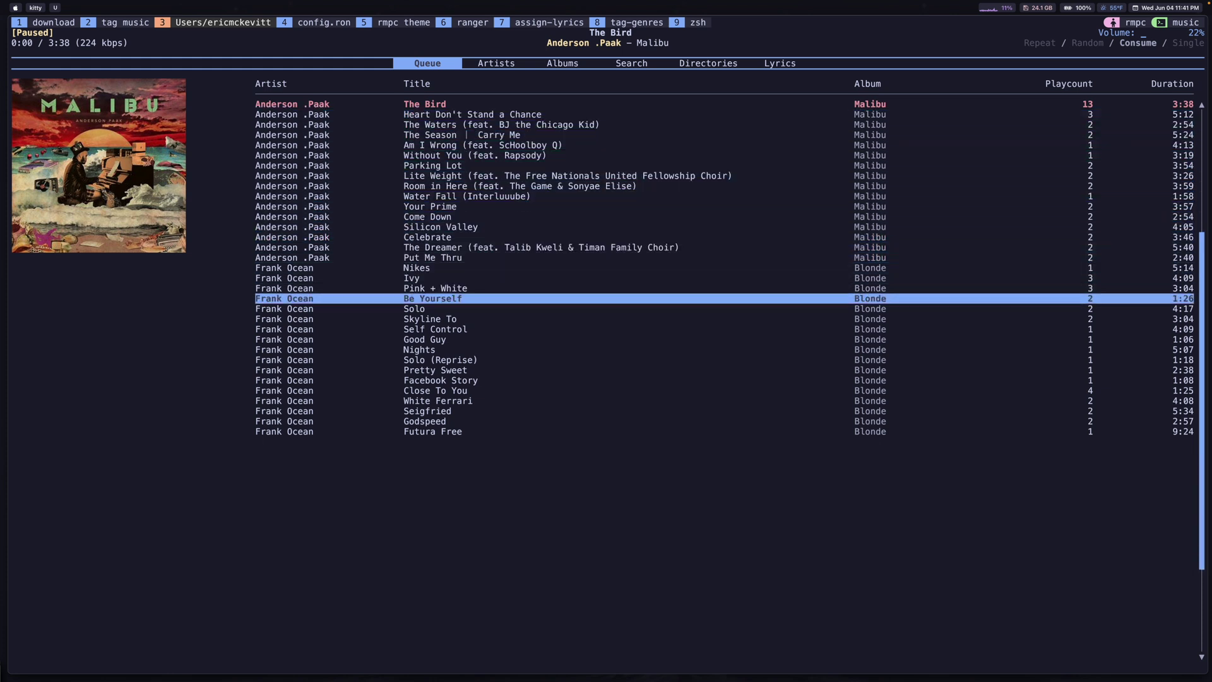
pyautogui.press('Down')
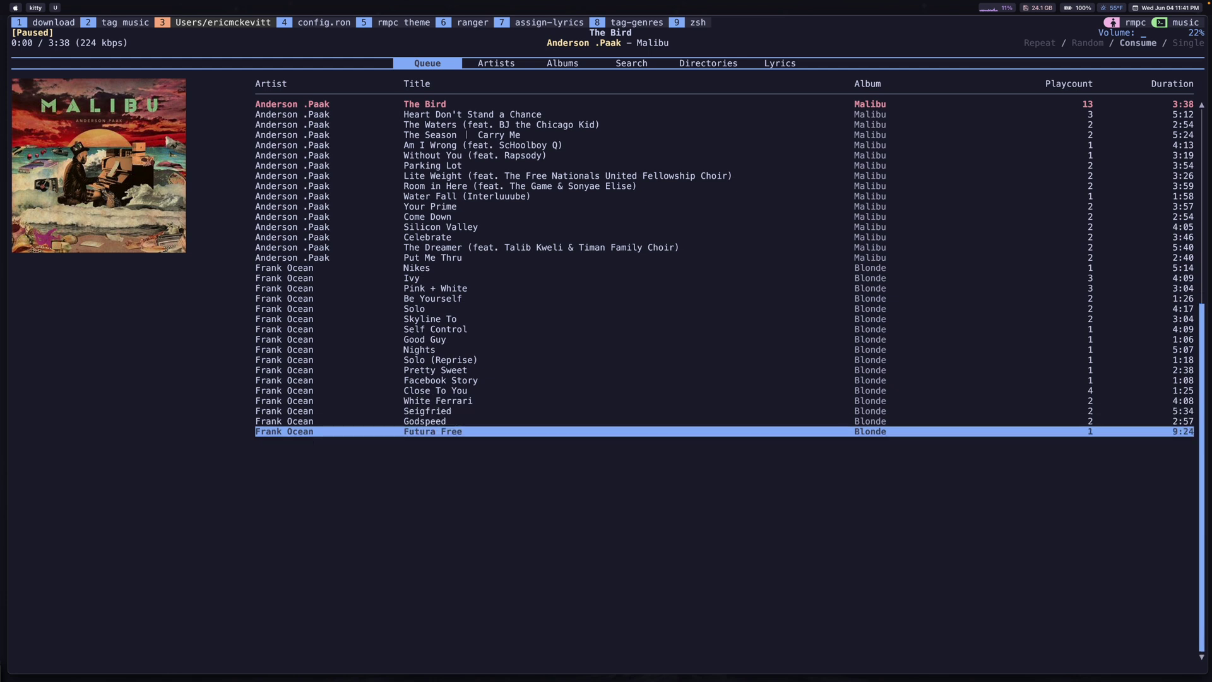
pyautogui.press('Up')
pyautogui.press('Up')
pyautogui.press('Up')
pyautogui.press('Up')
pyautogui.press('Up')
pyautogui.press('Up')
pyautogui.press('Up')
pyautogui.press('Up')
pyautogui.press('Up')
pyautogui.press('Up')
pyautogui.press('Up')
pyautogui.press('Up')
pyautogui.press('Up')
pyautogui.press('Up')
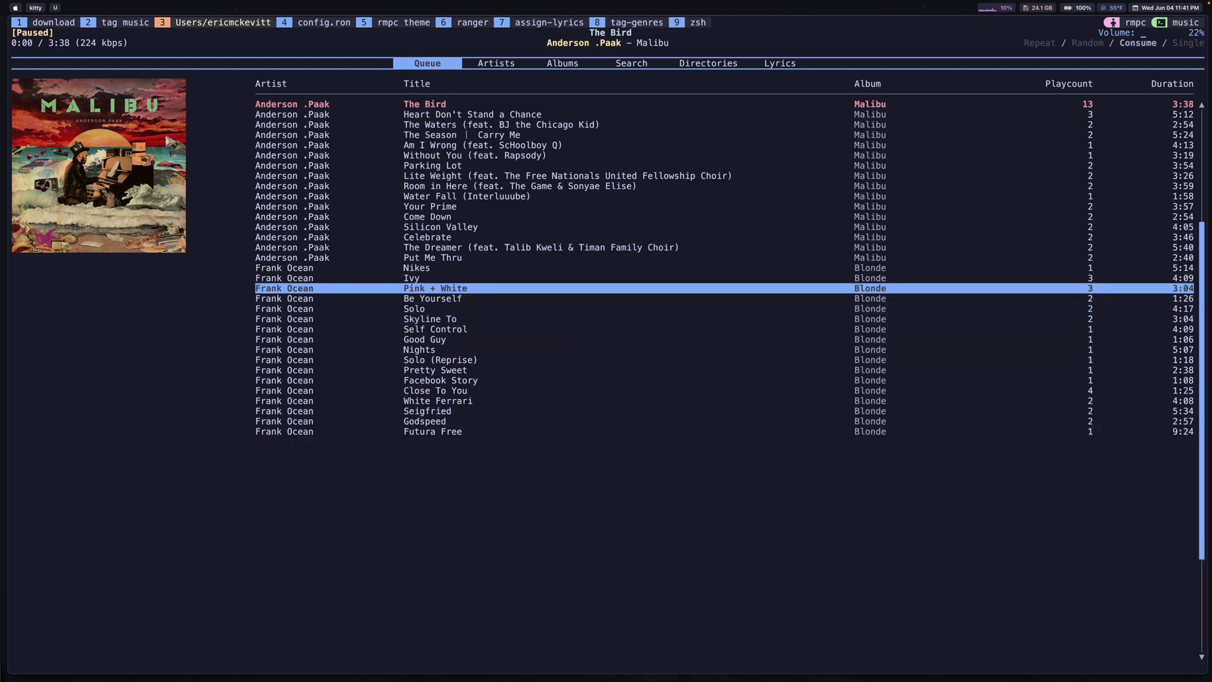
# Step: Browse the library by artist and look through the list from Anderson .Paak down to Michael Jackson
pyautogui.press('Tab')
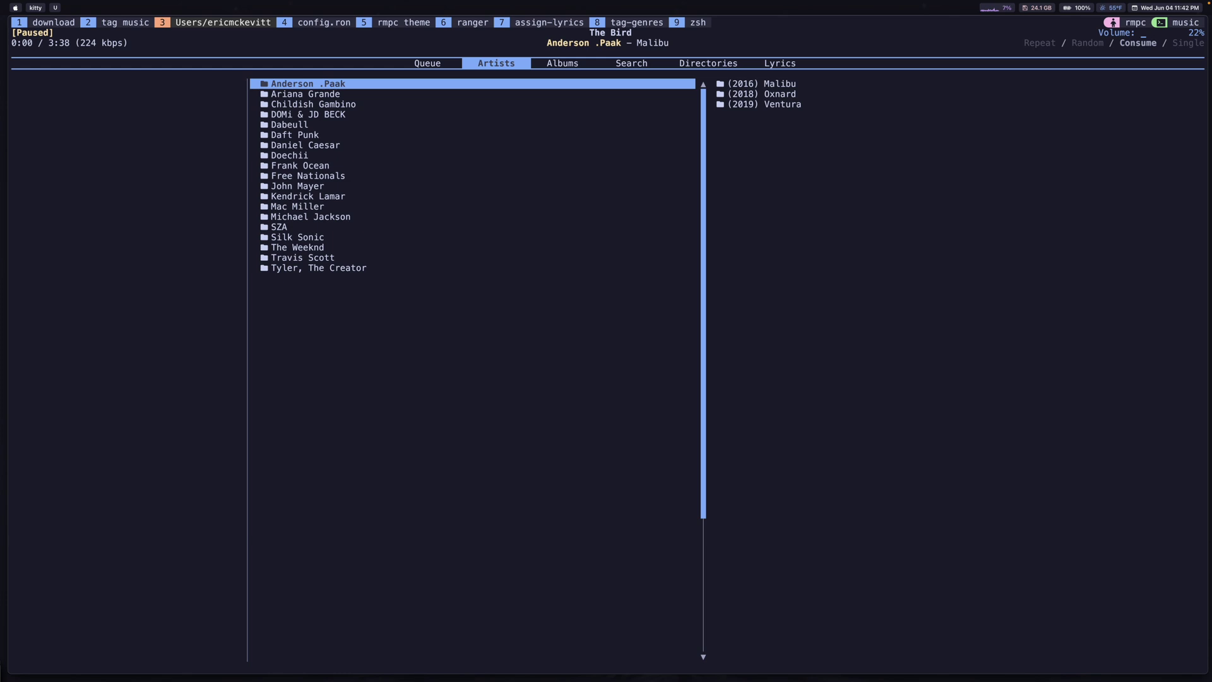
pyautogui.press('Down')
pyautogui.press('Down')
pyautogui.press('Down')
pyautogui.press('Down')
pyautogui.press('Down')
pyautogui.press('Down')
pyautogui.press('Down')
pyautogui.press('Down')
pyautogui.press('Down')
pyautogui.press('Down')
pyautogui.press('Down')
pyautogui.press('Down')
pyautogui.press('Down')
pyautogui.press('Down')
pyautogui.press('Down')
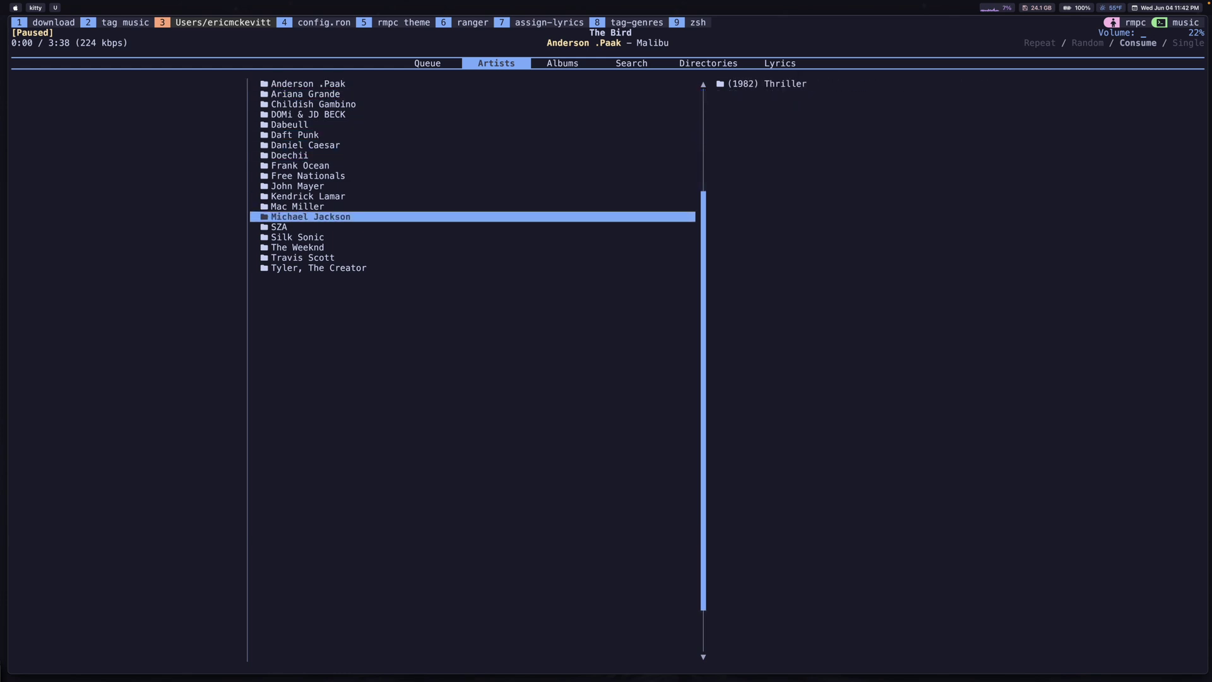
# Step: Add the album (2022) NOT TiGHT by DOMi & JD BECK to the queue
pyautogui.press('Up')
pyautogui.press('Up')
pyautogui.press('Up')
pyautogui.press('Up')
pyautogui.press('Up')
pyautogui.press('Up')
pyautogui.press('Up')
pyautogui.press('Up')
pyautogui.press('Up')
pyautogui.press('Up')
pyautogui.press('Up')
pyautogui.press('Up')
pyautogui.press('Right')
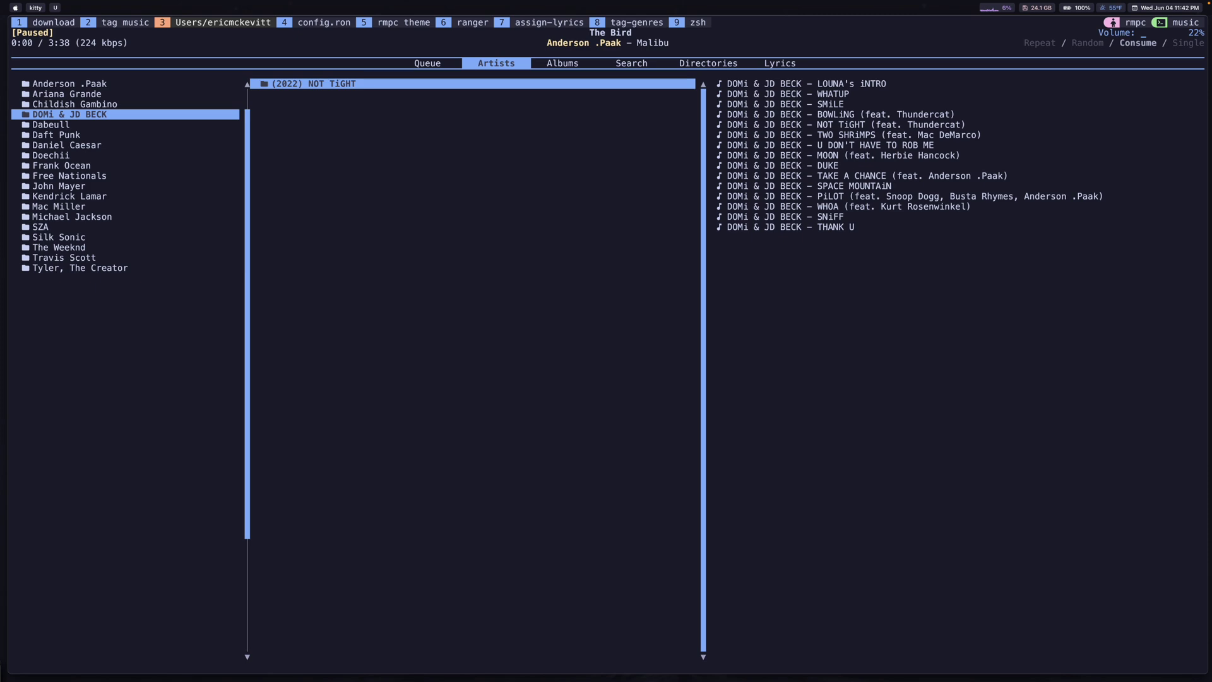
pyautogui.press('a')
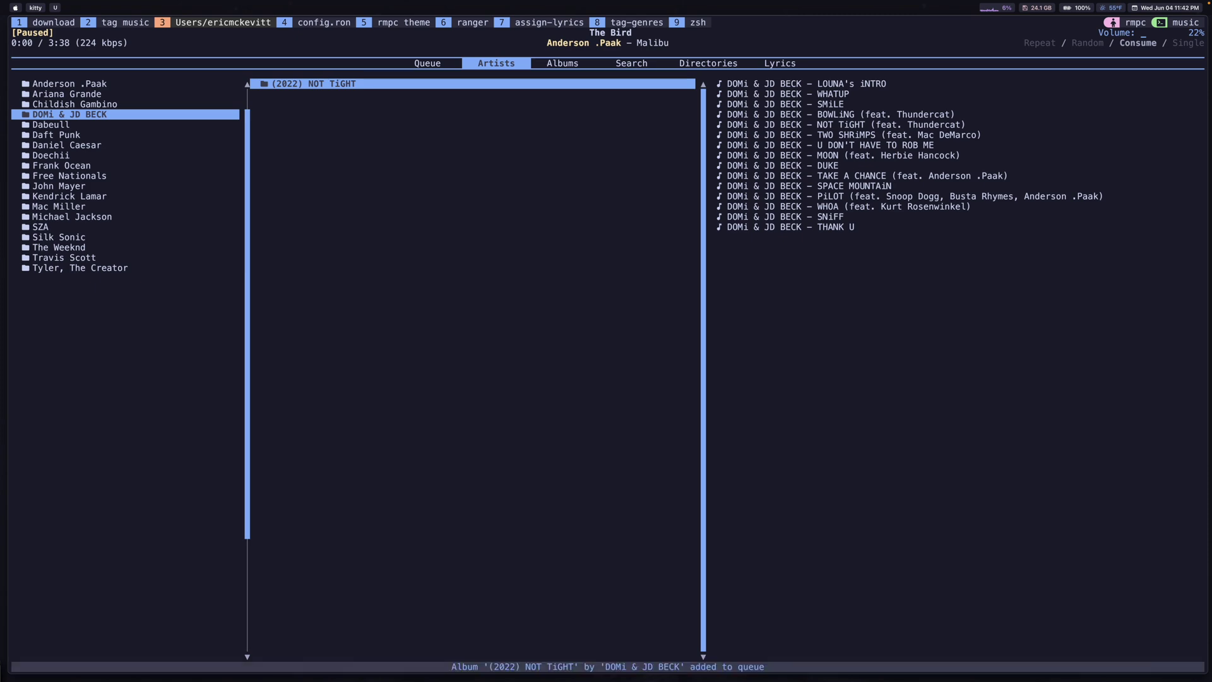
# Step: Return to the queue and look through it down to the start of NOT TiGHT and back up to Celebrate
pyautogui.press('1')
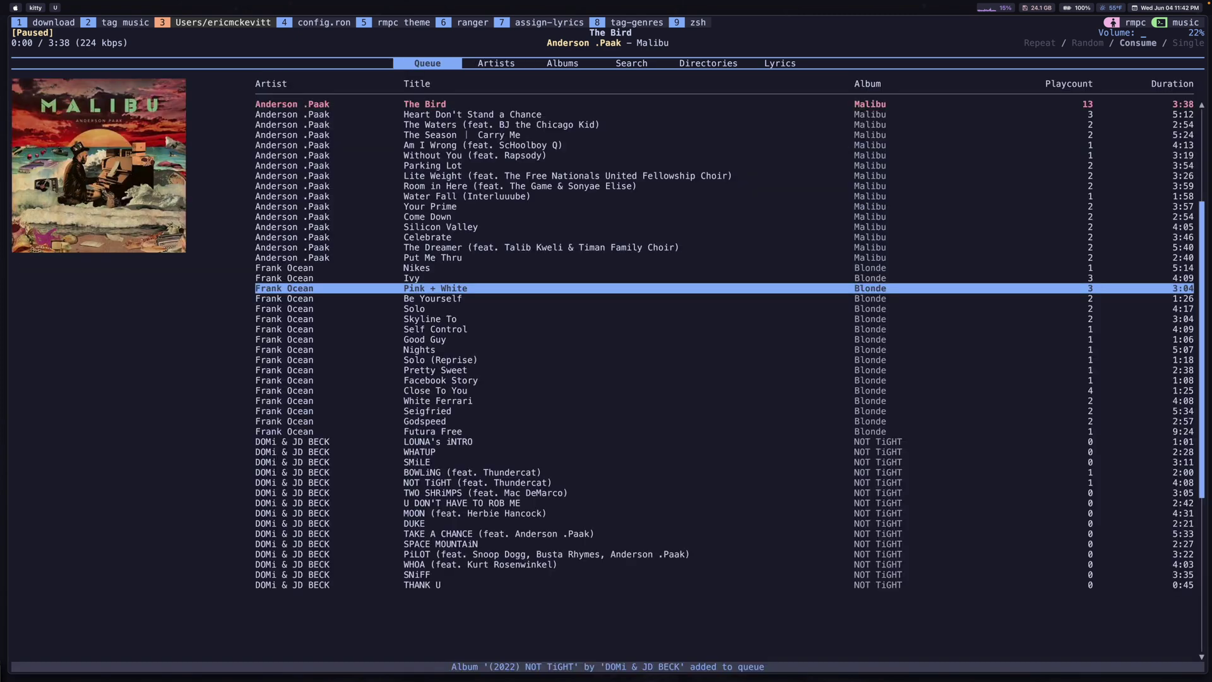
pyautogui.press('j')
pyautogui.press('j')
pyautogui.press('j')
pyautogui.press('j')
pyautogui.press('j')
pyautogui.press('j')
pyautogui.press('j')
pyautogui.press('j')
pyautogui.press('j')
pyautogui.press('j')
pyautogui.press('j')
pyautogui.press('j')
pyautogui.press('j')
pyautogui.press('j')
pyautogui.press('j')
pyautogui.press('j')
pyautogui.press('j')
pyautogui.press('k')
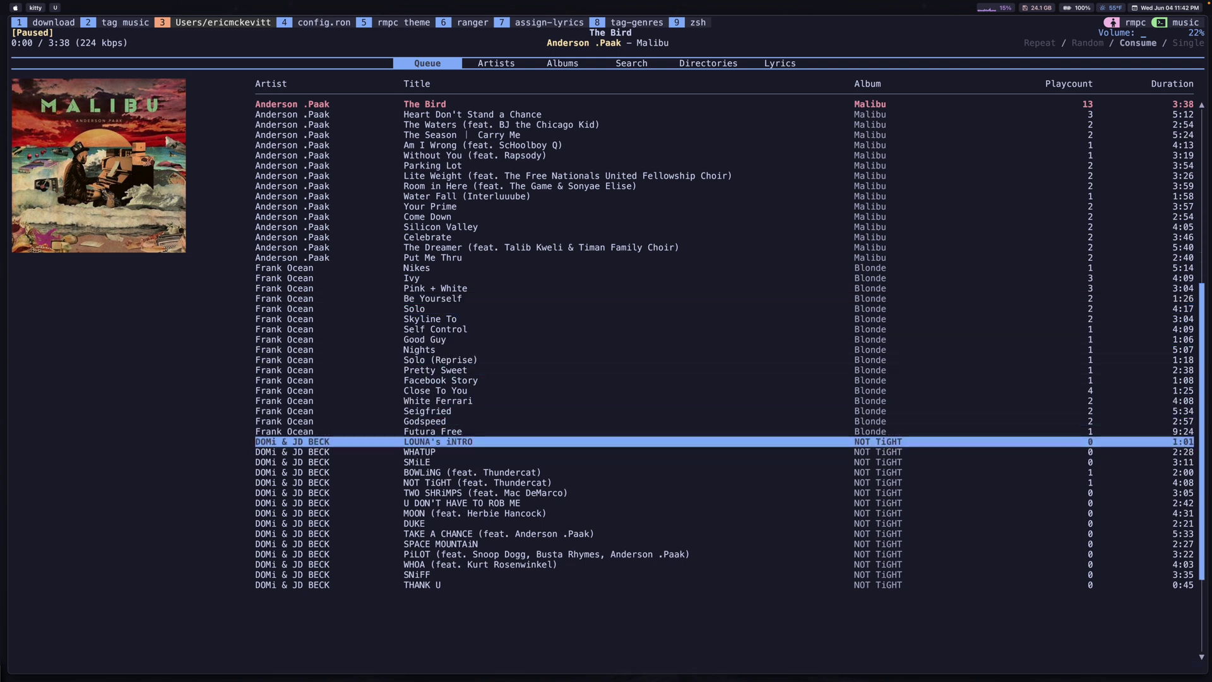
pyautogui.press('k')
pyautogui.press('k')
pyautogui.press('k')
pyautogui.press('k')
pyautogui.press('k')
pyautogui.press('k')
pyautogui.press('k')
pyautogui.press('k')
pyautogui.press('k')
pyautogui.press('k')
pyautogui.press('k')
pyautogui.press('k')
pyautogui.press('k')
pyautogui.press('k')
pyautogui.press('k')
pyautogui.press('k')
pyautogui.press('k')
pyautogui.press('k')
pyautogui.press('k')
pyautogui.press('k')
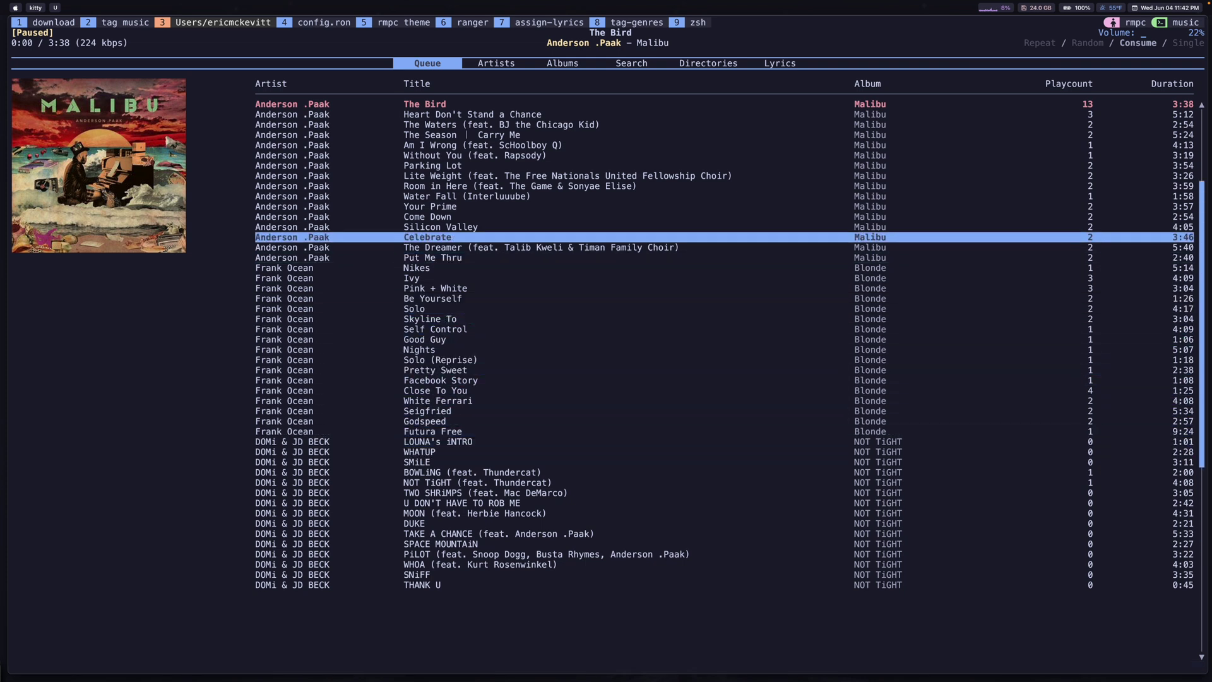
# Step: Mark all the NOT TiGHT tracks from LOUNA's iNTRO to THANK U and remove them from the queue
pyautogui.press('j')
pyautogui.press('j')
pyautogui.press('j')
pyautogui.press('j')
pyautogui.press('j')
pyautogui.press('j')
pyautogui.press('j')
pyautogui.press('j')
pyautogui.press('j')
pyautogui.press('j')
pyautogui.press('j')
pyautogui.press('j')
pyautogui.press('j')
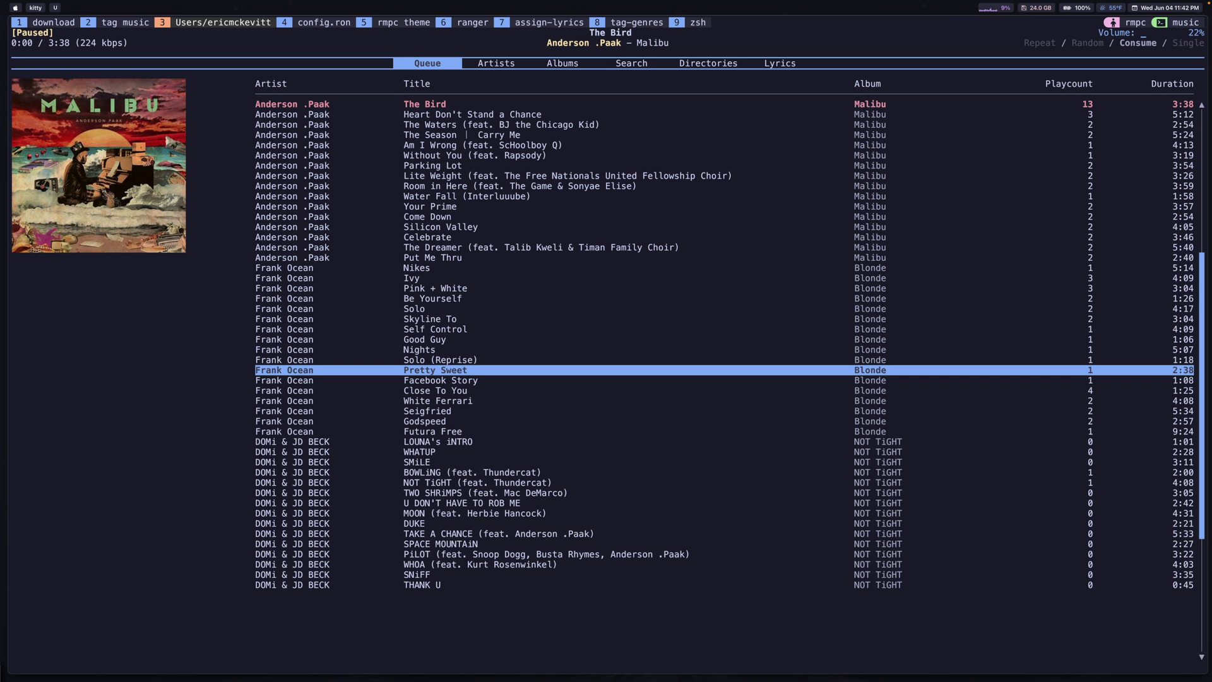
pyautogui.press('j')
pyautogui.press('j')
pyautogui.press('j')
pyautogui.press('j')
pyautogui.press('j')
pyautogui.press('j')
pyautogui.press('j')
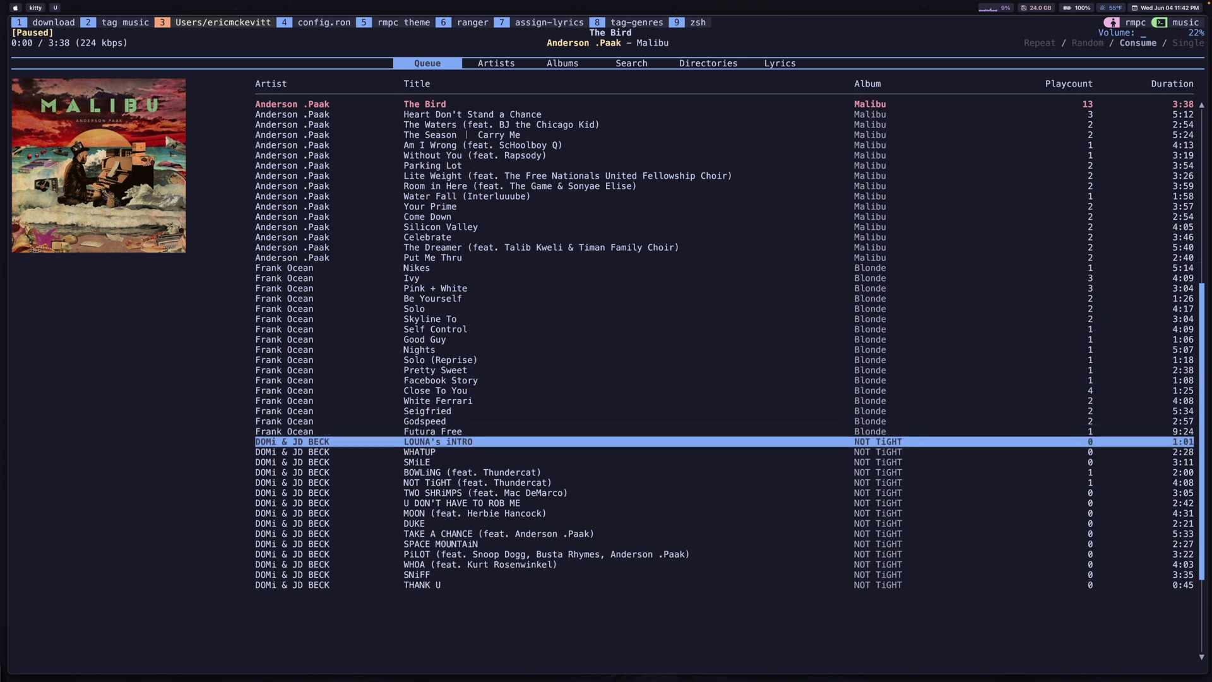
pyautogui.press('space')
pyautogui.press('space')
pyautogui.press('space')
pyautogui.press('space')
pyautogui.press('space')
pyautogui.press('space')
pyautogui.press('space')
pyautogui.press('space')
pyautogui.press('space')
pyautogui.press('space')
pyautogui.press('space')
pyautogui.press('space')
pyautogui.press('space')
pyautogui.press('space')
pyautogui.press('space')
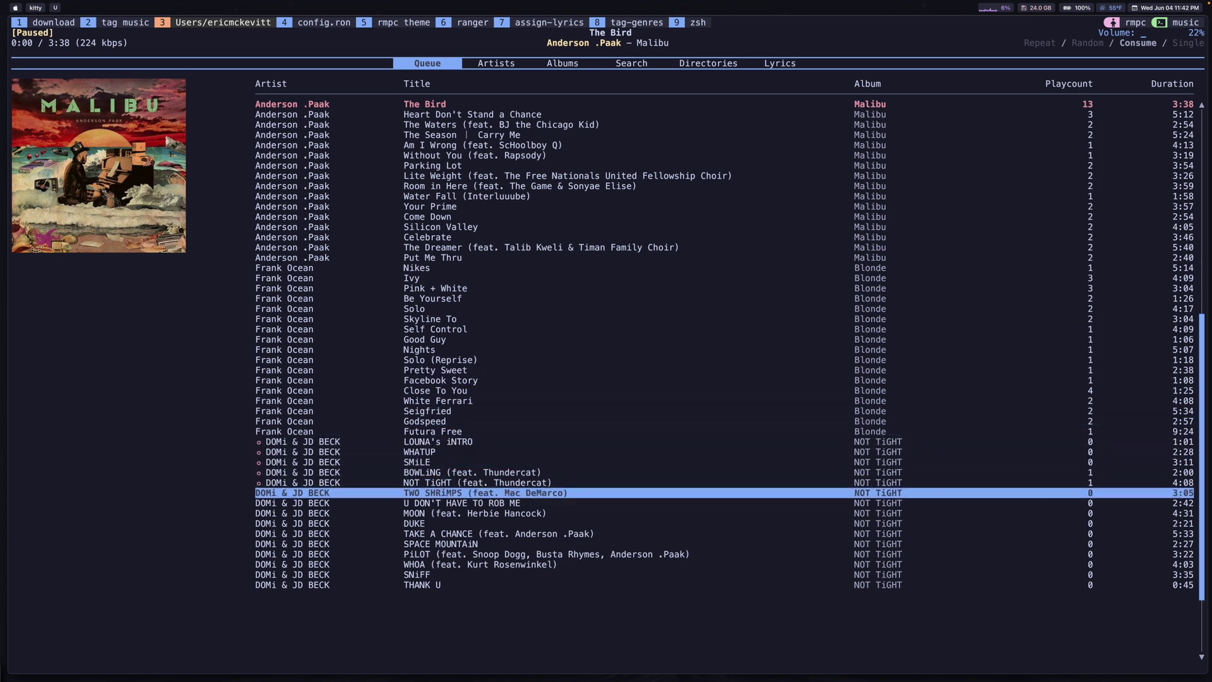
pyautogui.press('d')
# Step: Look up and down through the remaining Malibu and Blonde tracks in the queue, ending on Nikes
pyautogui.press('k')
pyautogui.press('k')
pyautogui.press('k')
pyautogui.press('k')
pyautogui.press('k')
pyautogui.press('k')
pyautogui.press('k')
pyautogui.press('k')
pyautogui.press('k')
pyautogui.press('k')
pyautogui.press('k')
pyautogui.press('k')
pyautogui.press('k')
pyautogui.press('k')
pyautogui.press('k')
pyautogui.press('k')
pyautogui.press('k')
pyautogui.press('k')
pyautogui.press('k')
pyautogui.press('k')
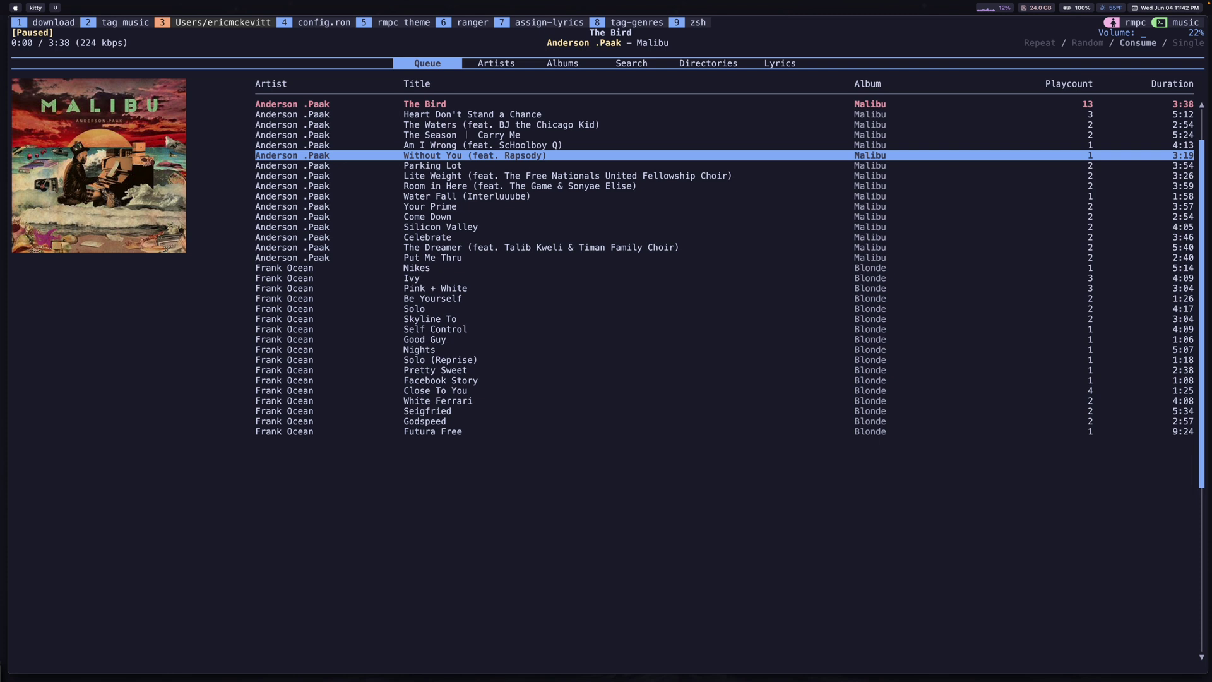
pyautogui.press('j')
pyautogui.press('j')
pyautogui.press('j')
pyautogui.press('j')
pyautogui.press('j')
pyautogui.press('j')
pyautogui.press('j')
pyautogui.press('j')
pyautogui.press('j')
pyautogui.press('j')
pyautogui.press('j')
pyautogui.press('j')
pyautogui.press('j')
pyautogui.press('j')
pyautogui.press('j')
pyautogui.press('j')
pyautogui.press('k')
pyautogui.press('k')
pyautogui.press('k')
pyautogui.press('k')
pyautogui.press('k')
pyautogui.press('k')
pyautogui.press('k')
pyautogui.press('k')
pyautogui.press('k')
pyautogui.press('k')
pyautogui.press('k')
pyautogui.press('k')
pyautogui.press('k')
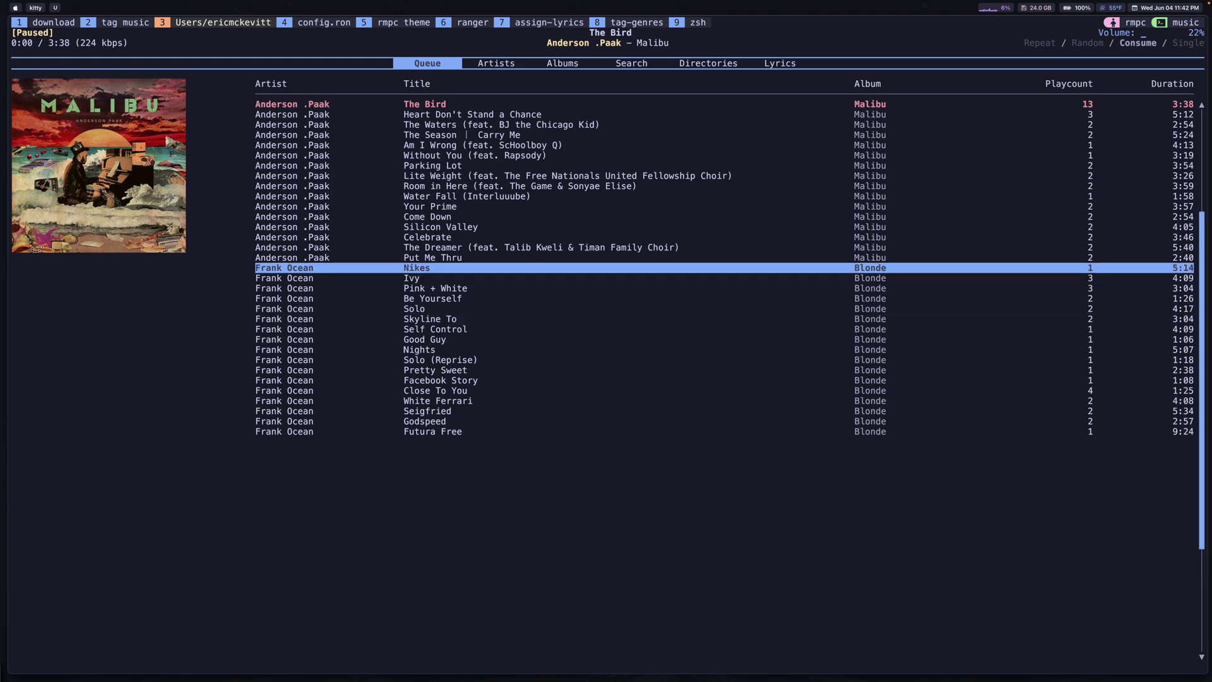
# Step: Browse DOMi & JD BECK's album and tracks in the artist library, and go back to the artist list down to Daniel Caesar
pyautogui.press('Tab')
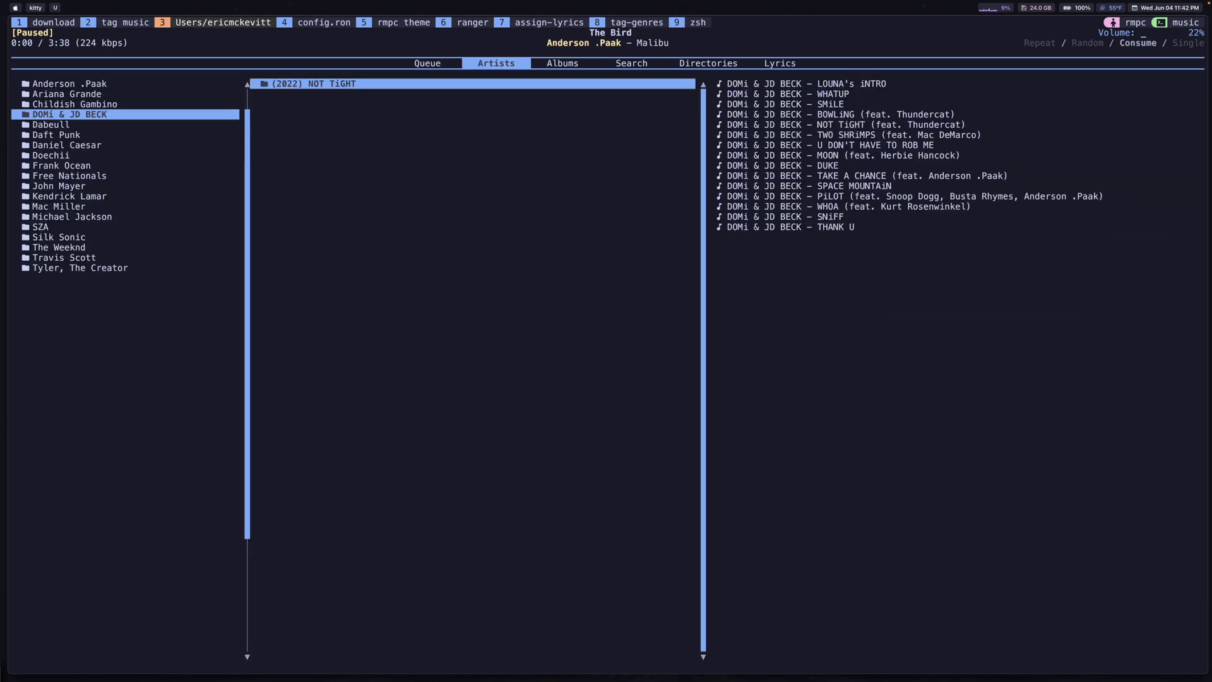
pyautogui.press('h')
pyautogui.press('l')
pyautogui.press('l')
pyautogui.press('h')
pyautogui.press('h')
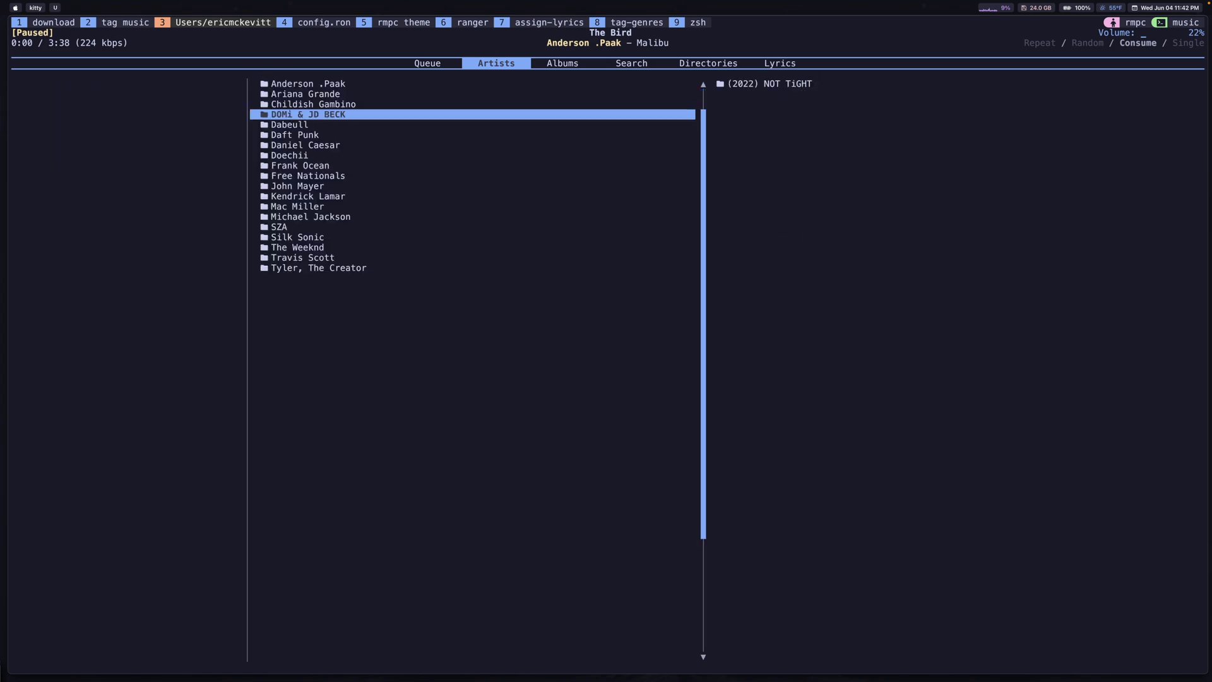
pyautogui.press('l')
pyautogui.press('h')
pyautogui.press('j')
pyautogui.press('j')
pyautogui.press('j')
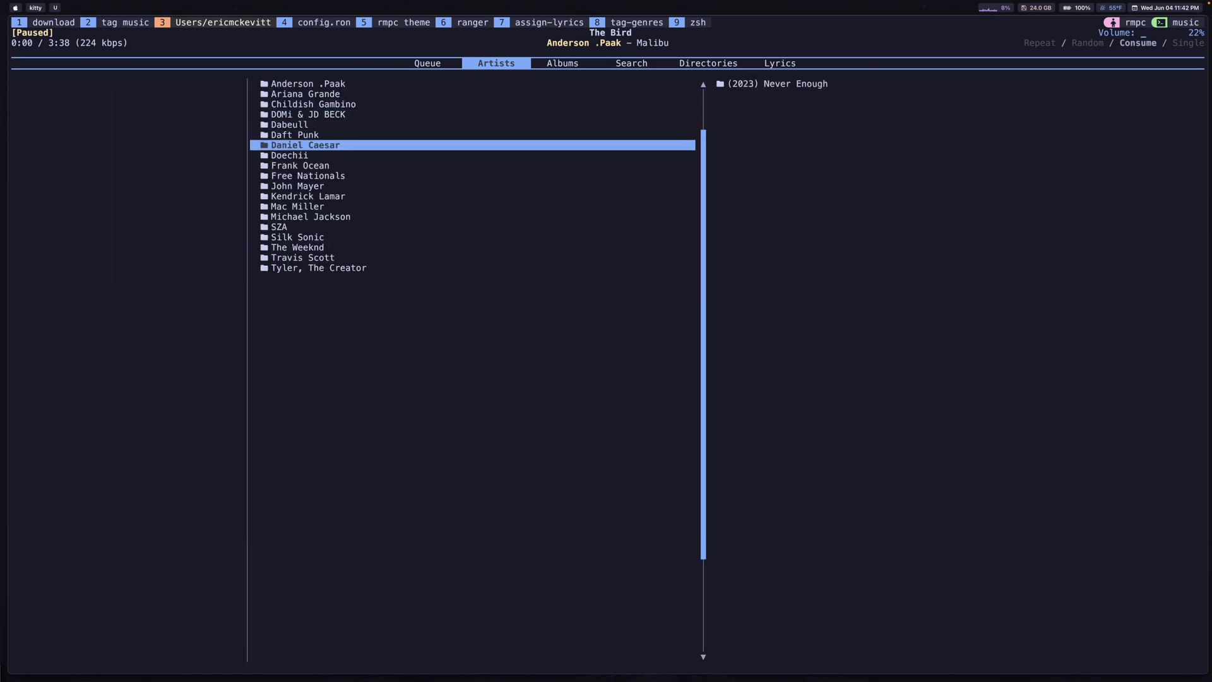
# Step: Show the library by album and filter the list for Oxnard
pyautogui.press('Tab')
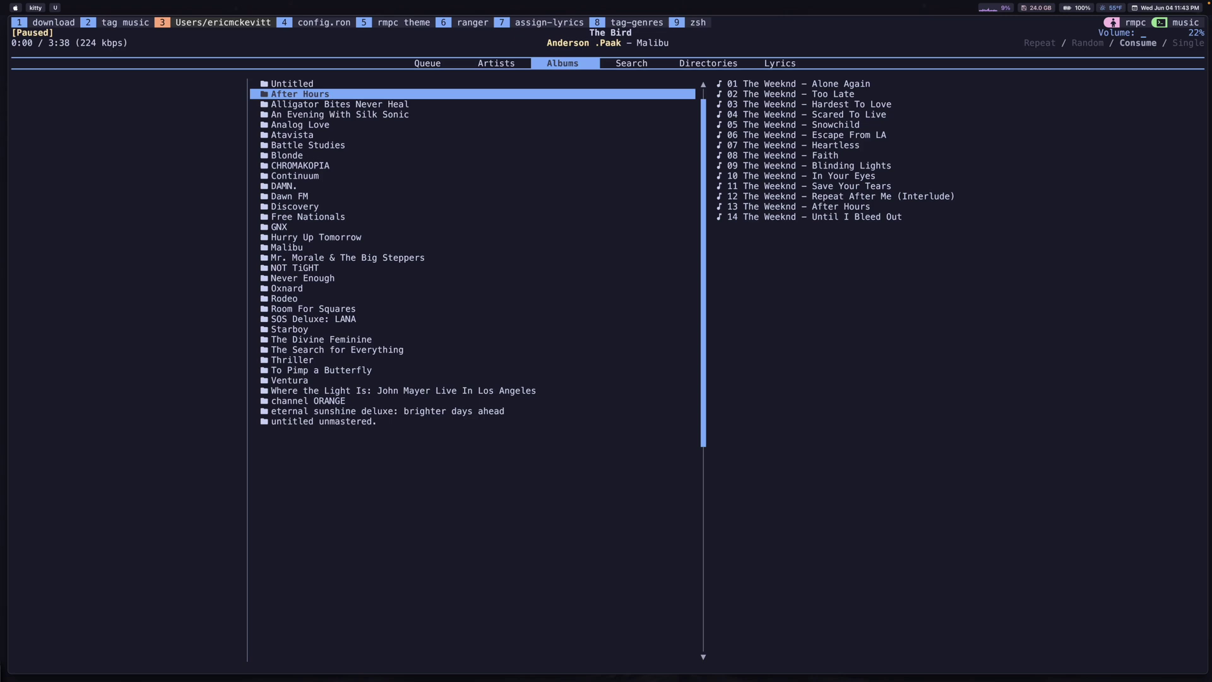
pyautogui.press('/')
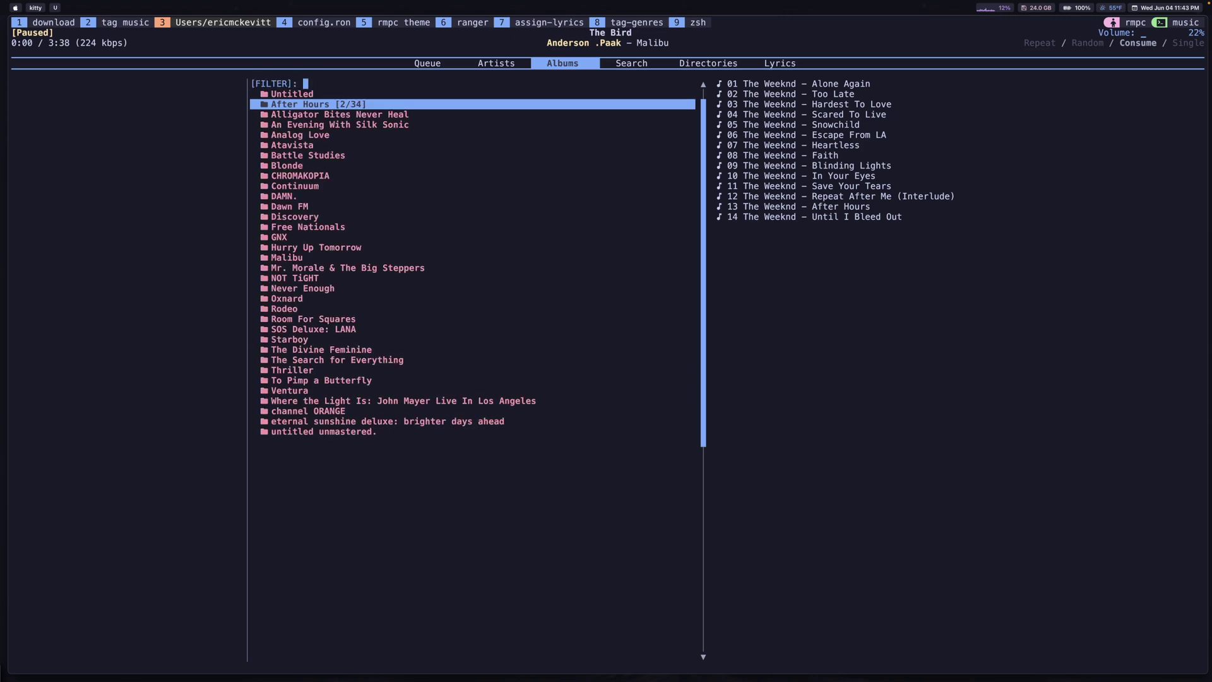
pyautogui.write('Oxnard')
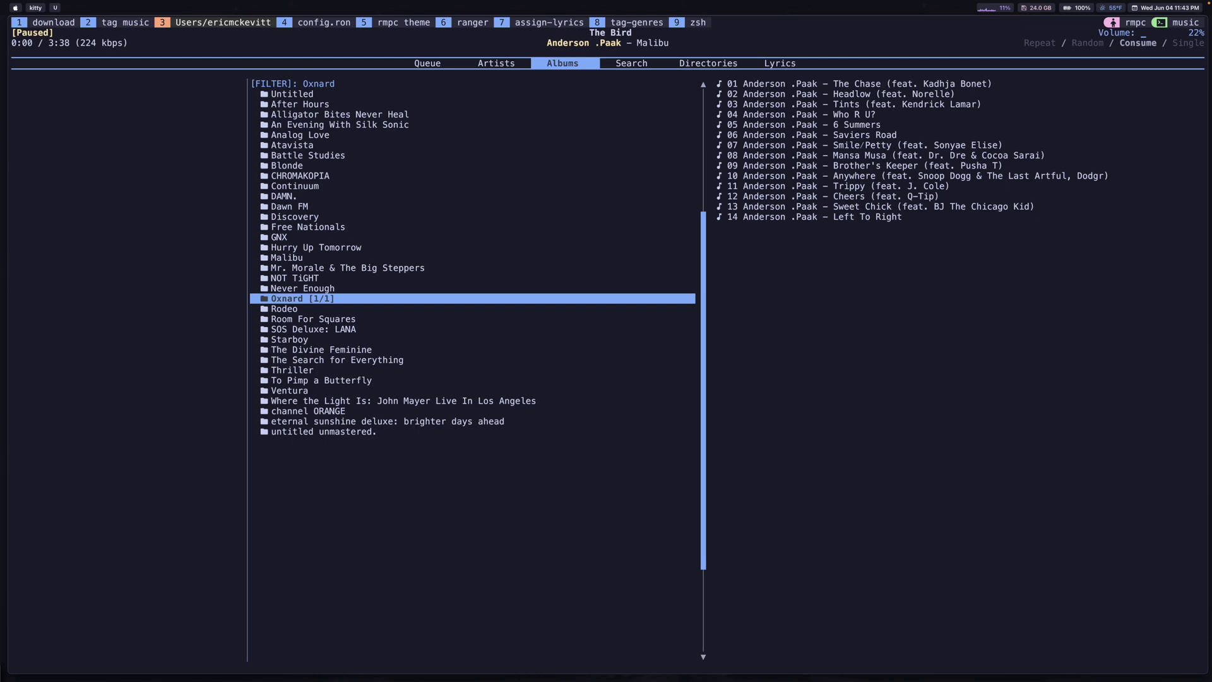
# Step: Open the search form and look through its fields from Any Tag down to Filename and back
pyautogui.press('Tab')
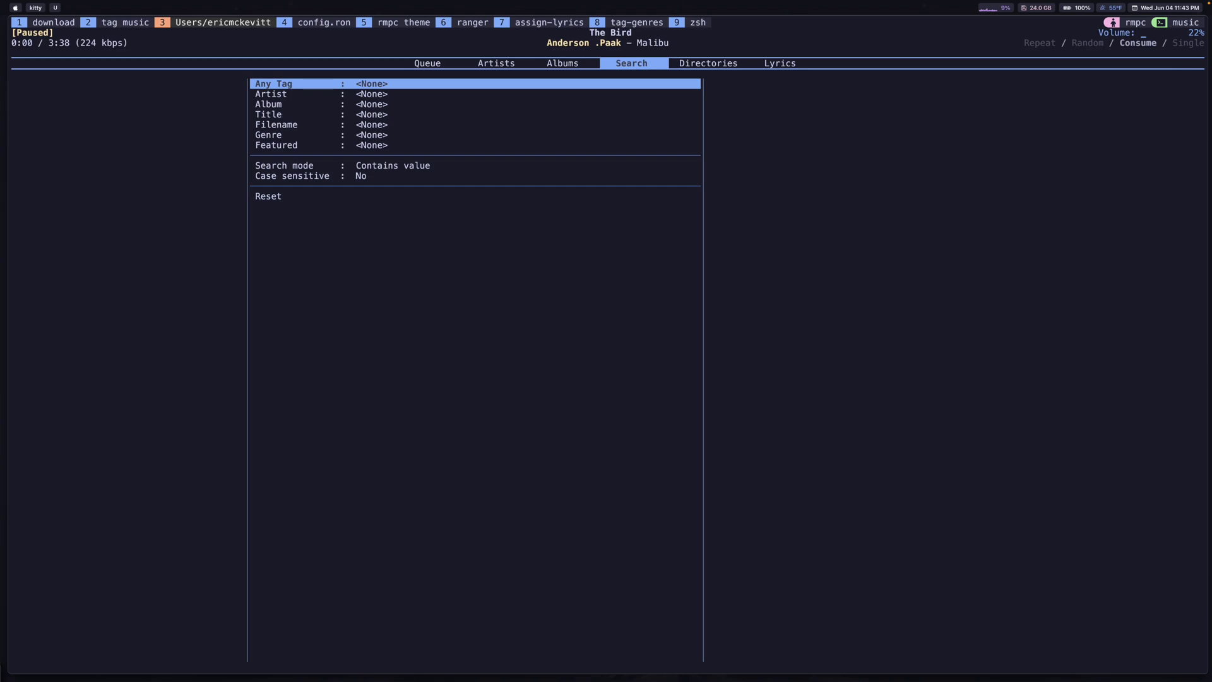
pyautogui.press('Down')
pyautogui.press('Down')
pyautogui.press('Down')
pyautogui.press('Down')
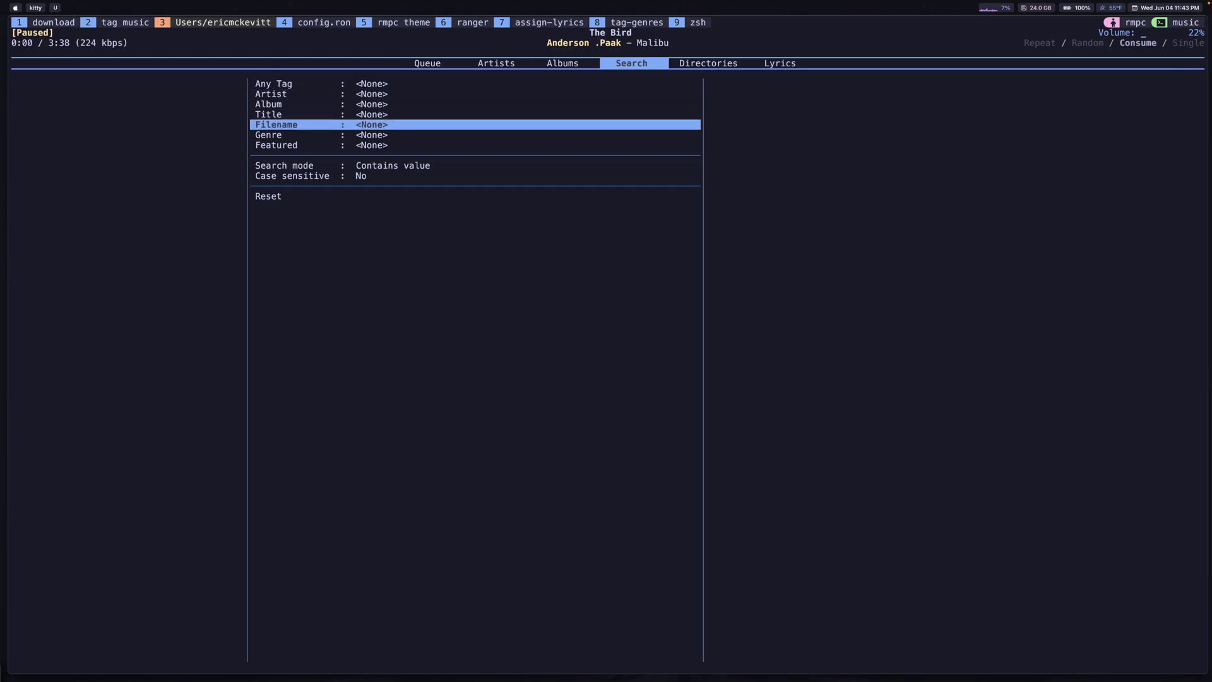
pyautogui.press('Up')
pyautogui.press('Up')
pyautogui.press('Up')
pyautogui.press('Up')
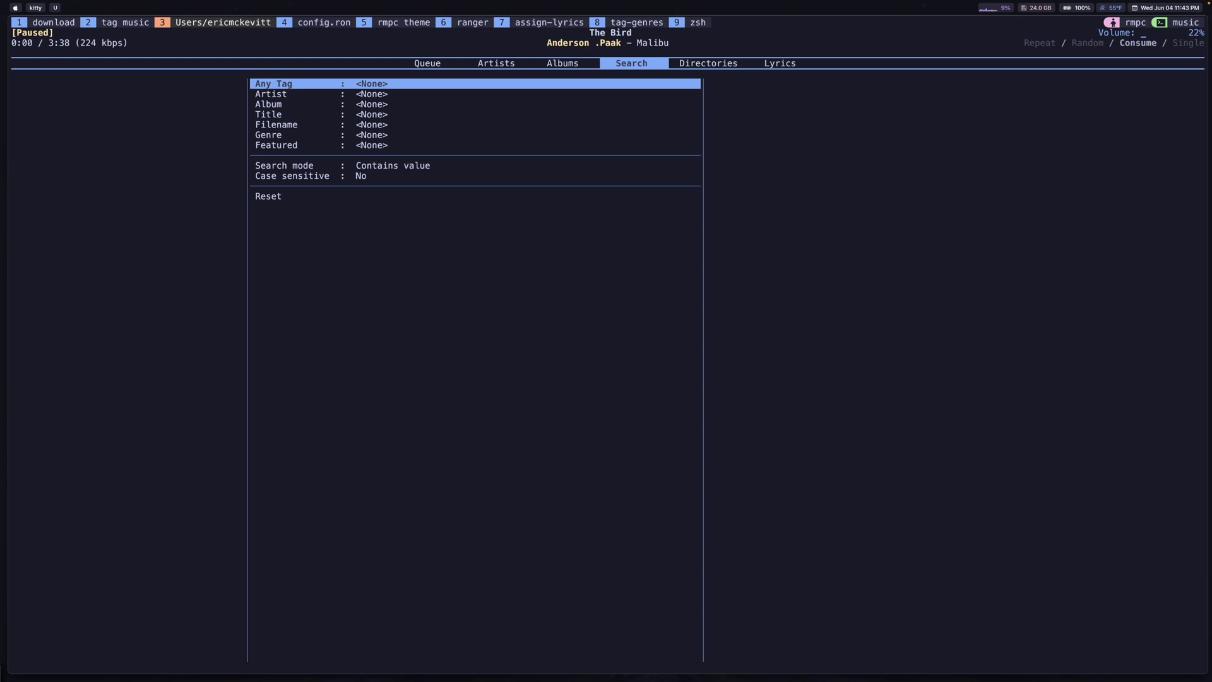
# Step: Search the library for "wesley" in any tag and go into the results to view the song's details
pyautogui.press('Return')
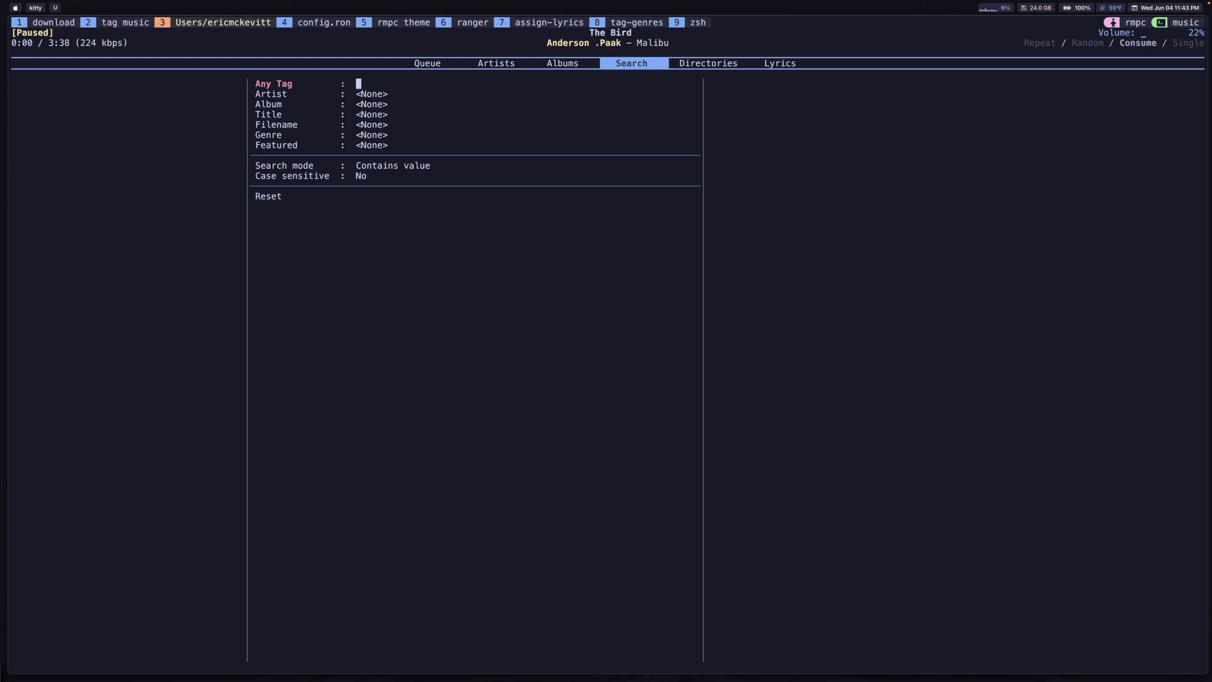
pyautogui.write('wesley')
pyautogui.press('BackSpace')
pyautogui.press('BackSpace')
pyautogui.write('ey')
pyautogui.press('Return')
pyautogui.press('l')
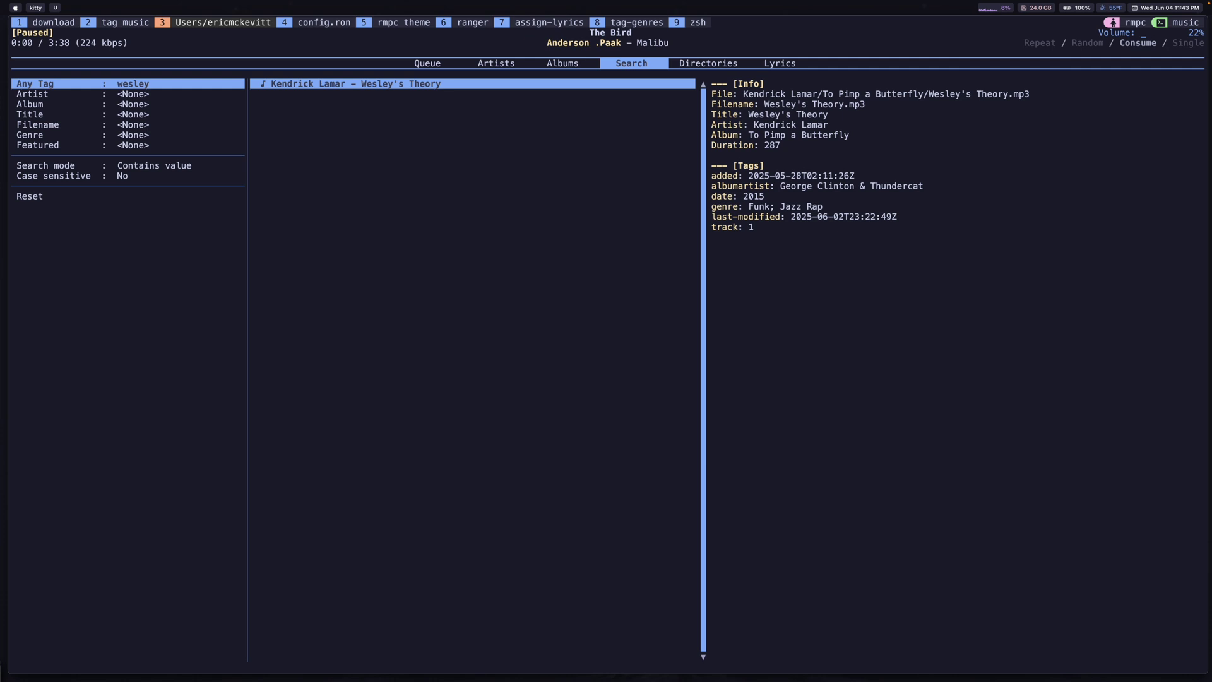
# Step: Return to the search form and clear the Any Tag value
pyautogui.press('h')
pyautogui.press('Return')
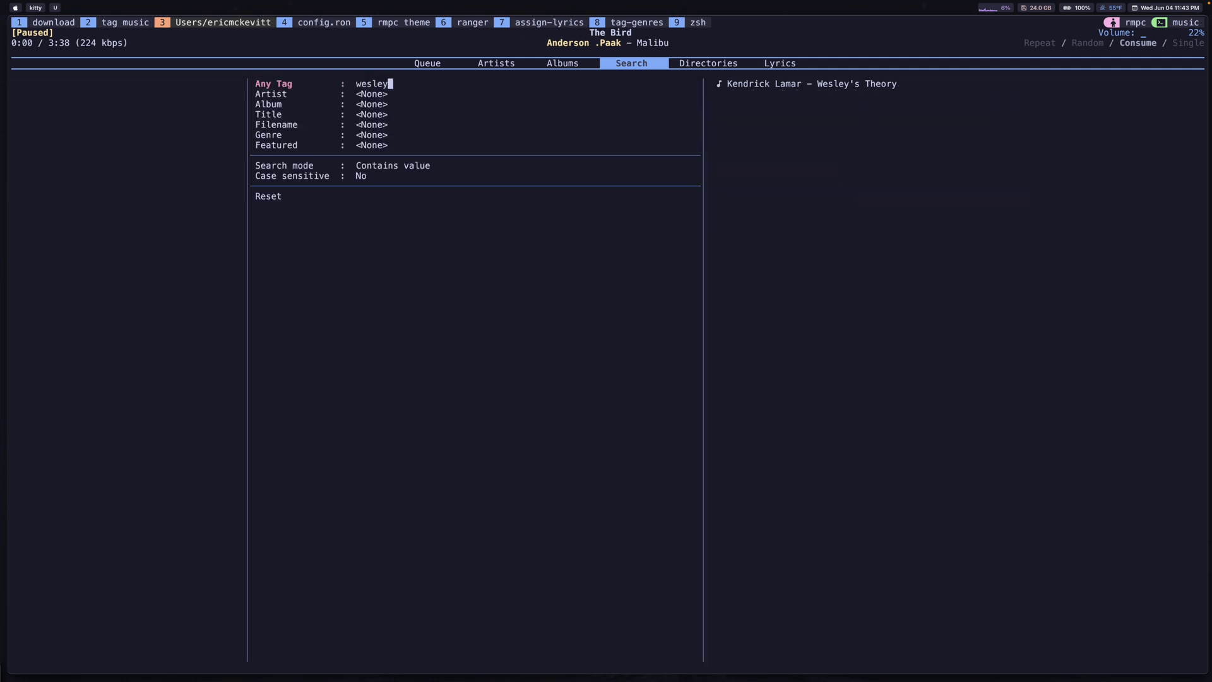
pyautogui.press('BackSpace')
pyautogui.press('BackSpace')
pyautogui.press('BackSpace')
pyautogui.press('BackSpace')
pyautogui.press('BackSpace')
pyautogui.press('BackSpace')
pyautogui.press('Return')
pyautogui.press('j')
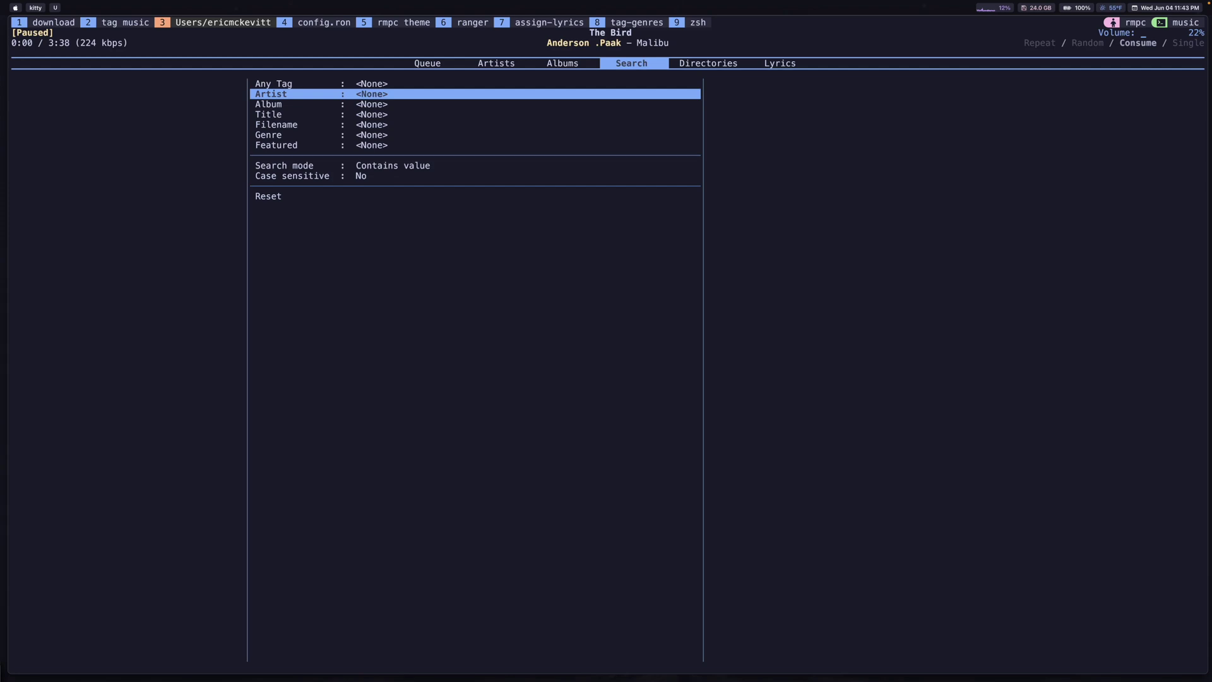
# Step: Look through the search fields from Artist down to Genre and back up to Artist
pyautogui.press('j')
pyautogui.press('j')
pyautogui.press('j')
pyautogui.press('j')
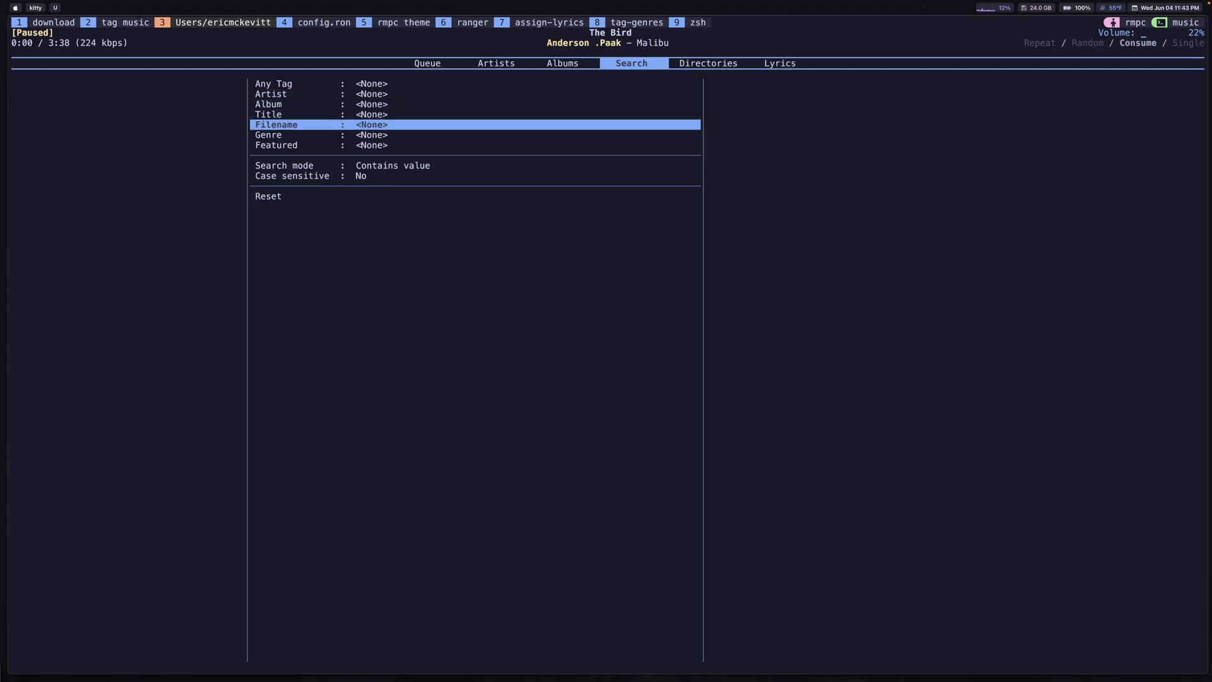
pyautogui.press('j')
pyautogui.press('k')
pyautogui.press('k')
pyautogui.press('k')
pyautogui.press('k')
pyautogui.press('k')
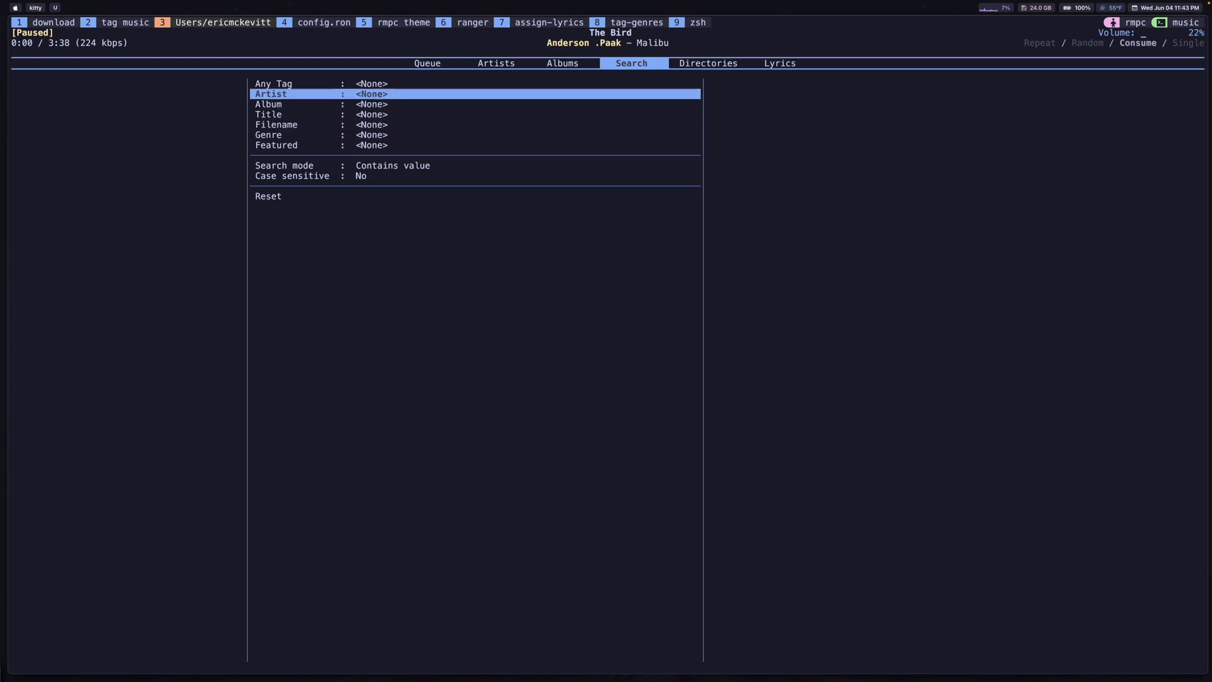
# Step: Open Daniel Caesar's album (2023) Never Enough in the artist library and examine the track details down to Do You Like Me?
pyautogui.press('2')
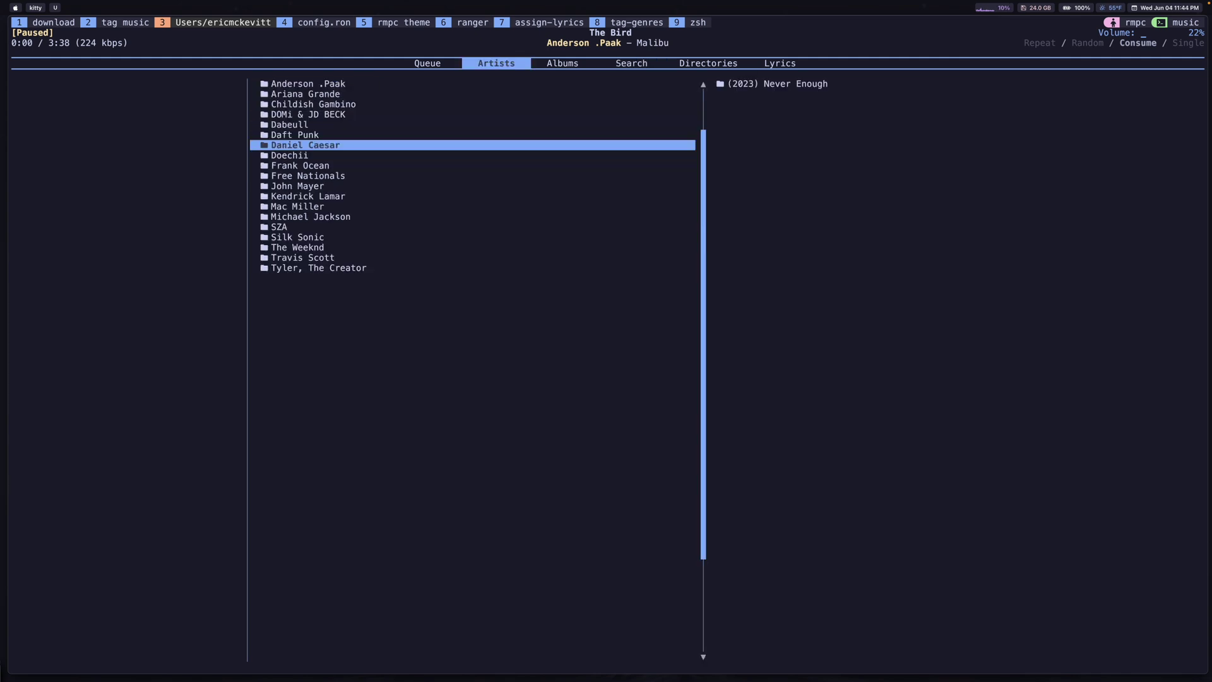
pyautogui.press('l')
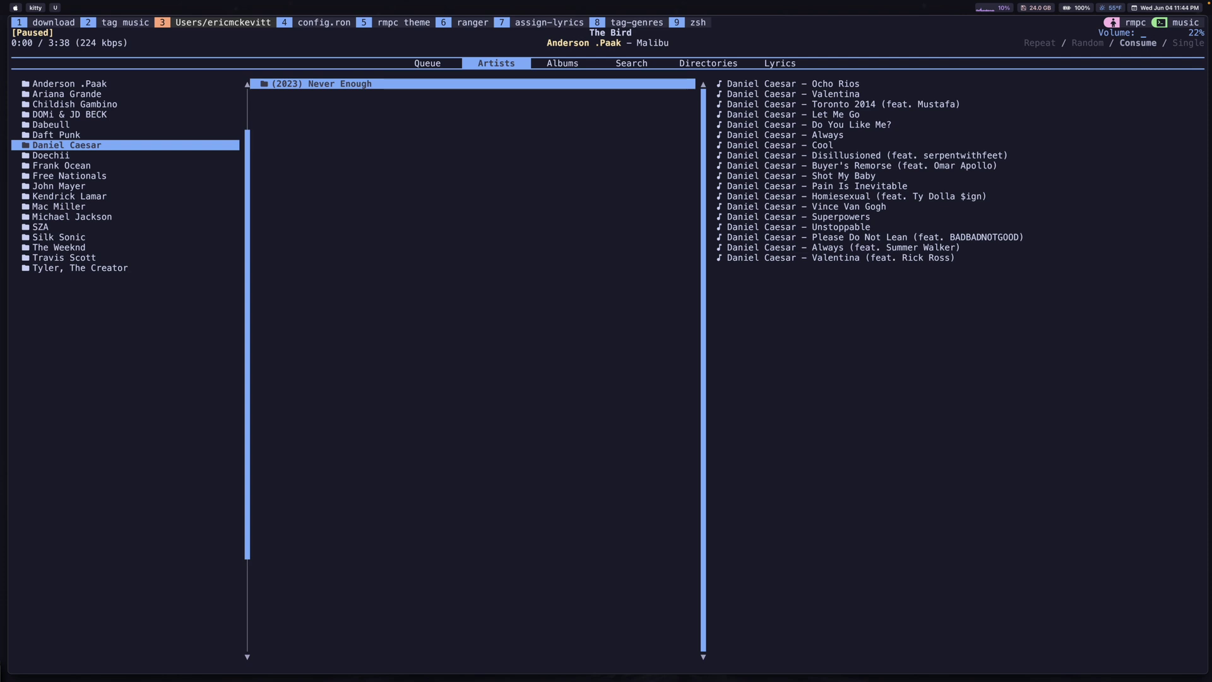
pyautogui.press('l')
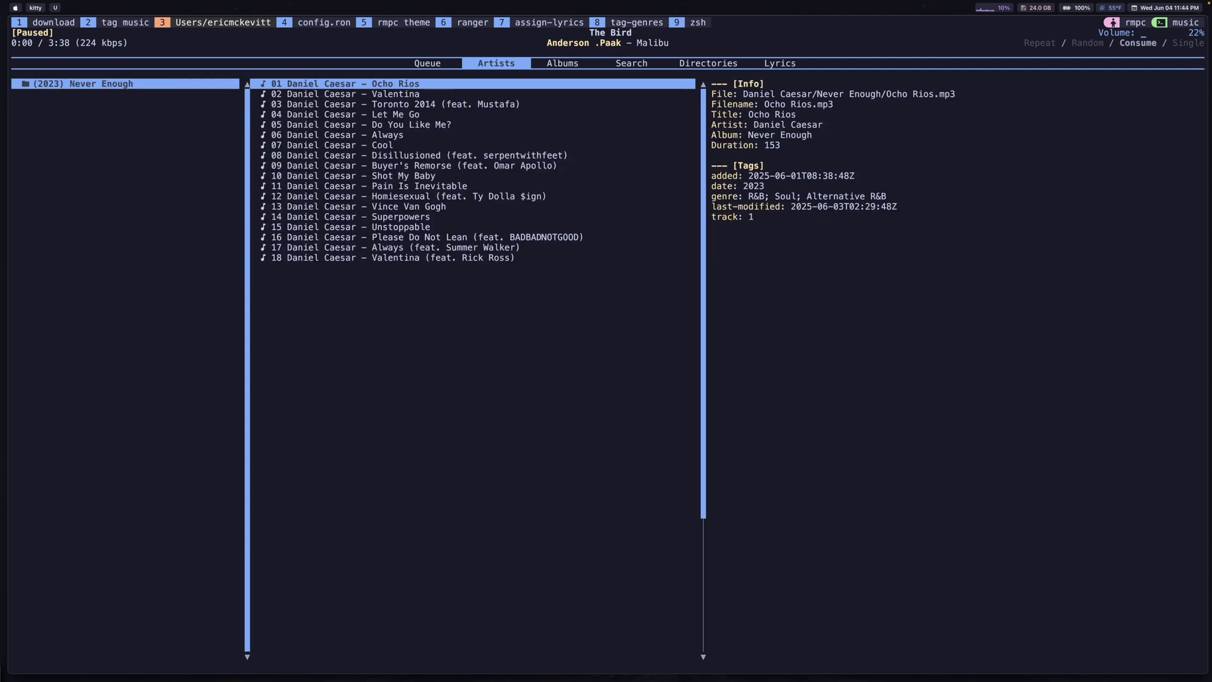
pyautogui.press('j')
pyautogui.press('j')
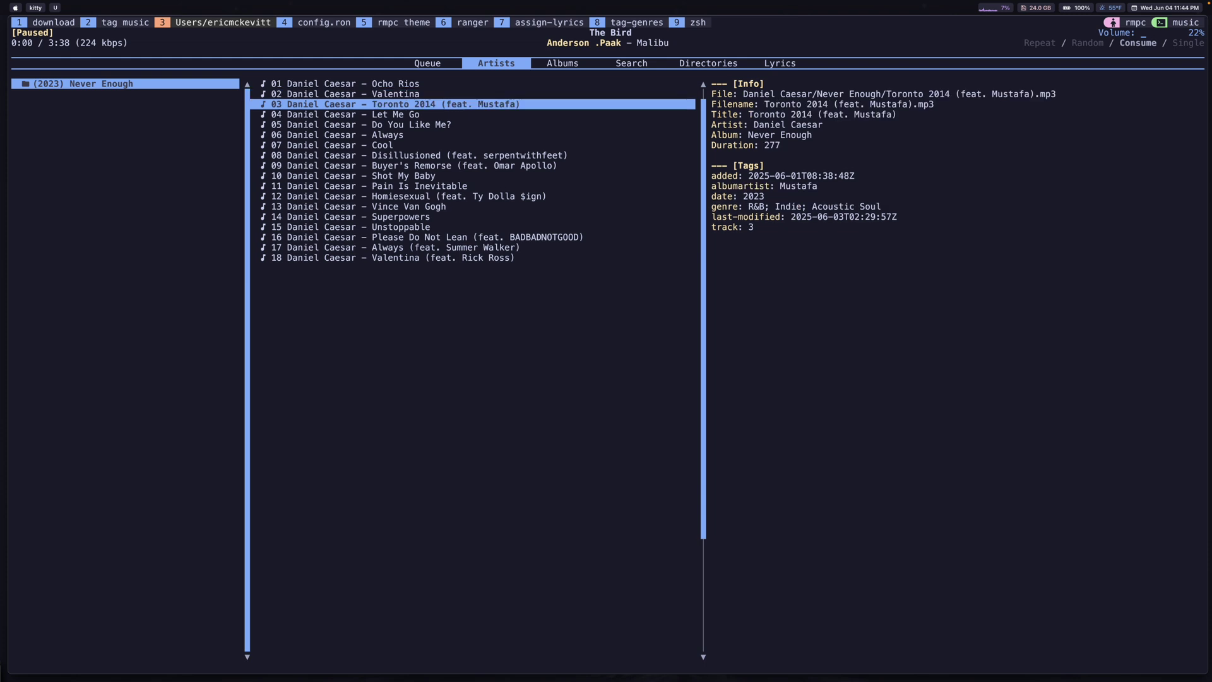
pyautogui.press('j')
pyautogui.press('k')
pyautogui.press('Down')
pyautogui.press('Down')
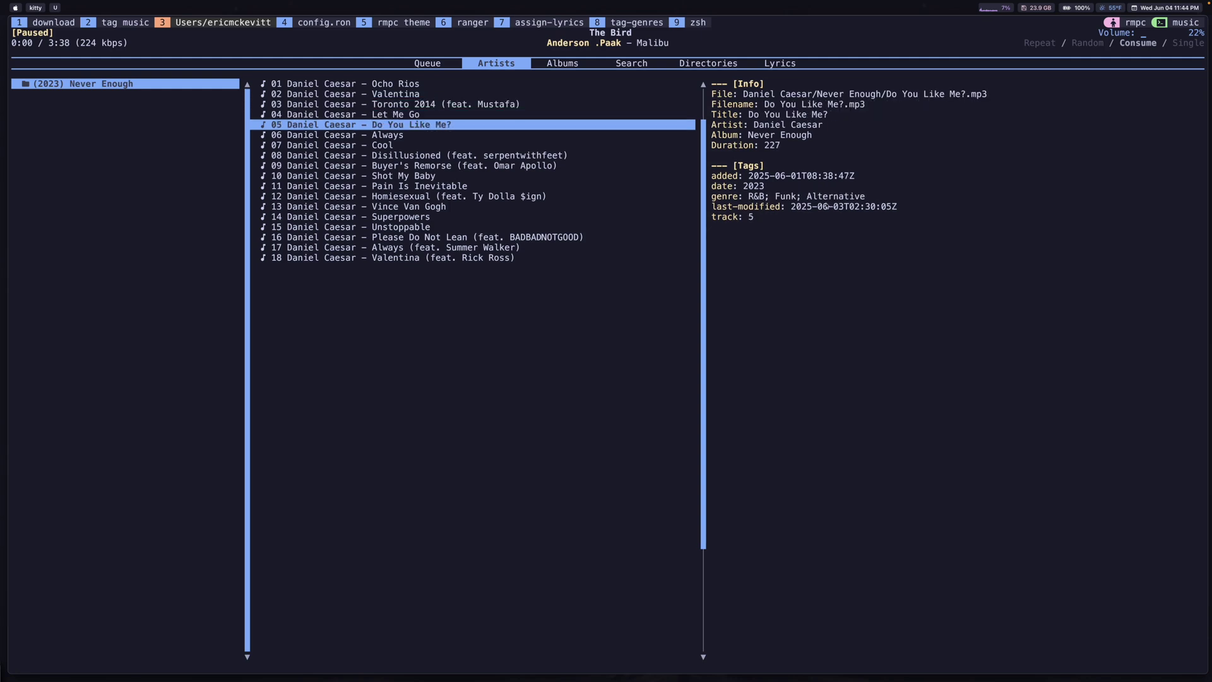
# Step: Examine the file info and genre tags of the Never Enough tracks from Always down to Vince Van Gogh
pyautogui.press('Down')
pyautogui.press('Down')
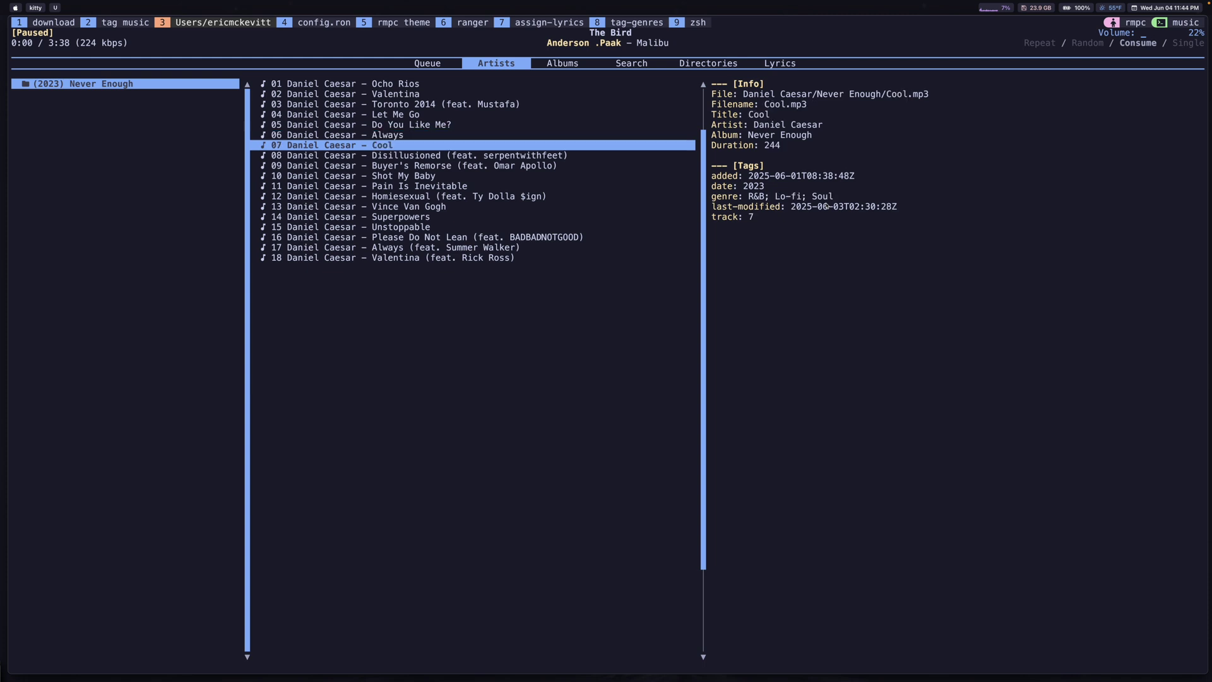
pyautogui.press('Down')
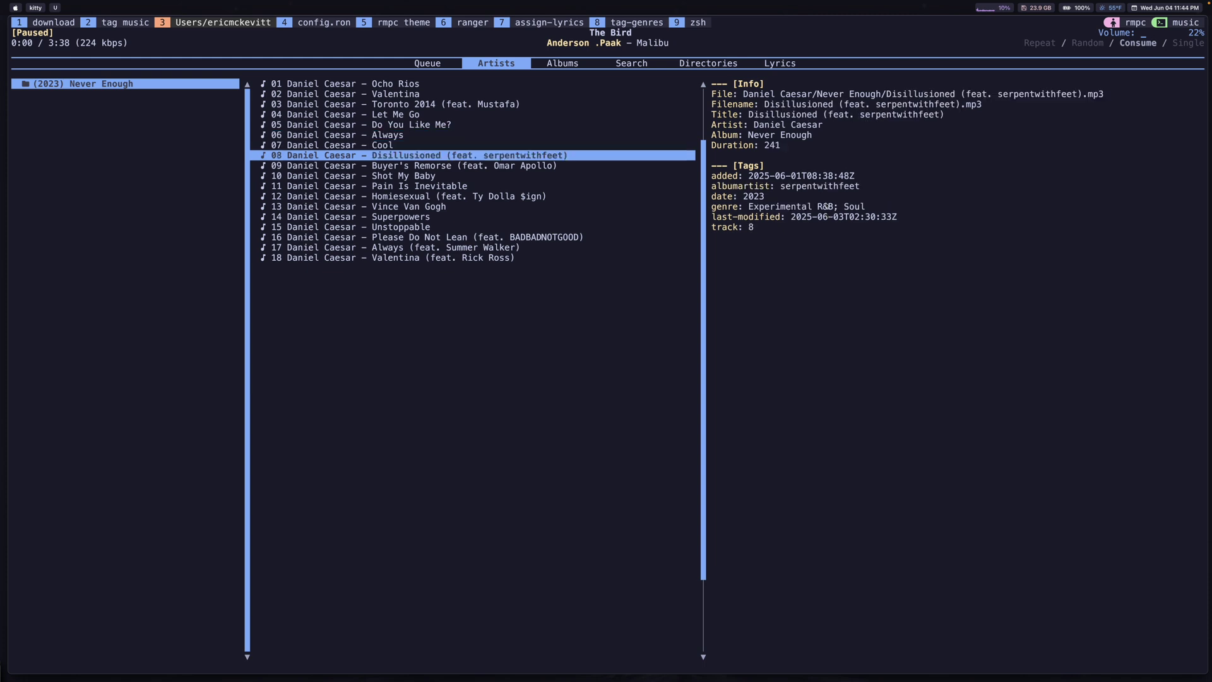
pyautogui.press('Down')
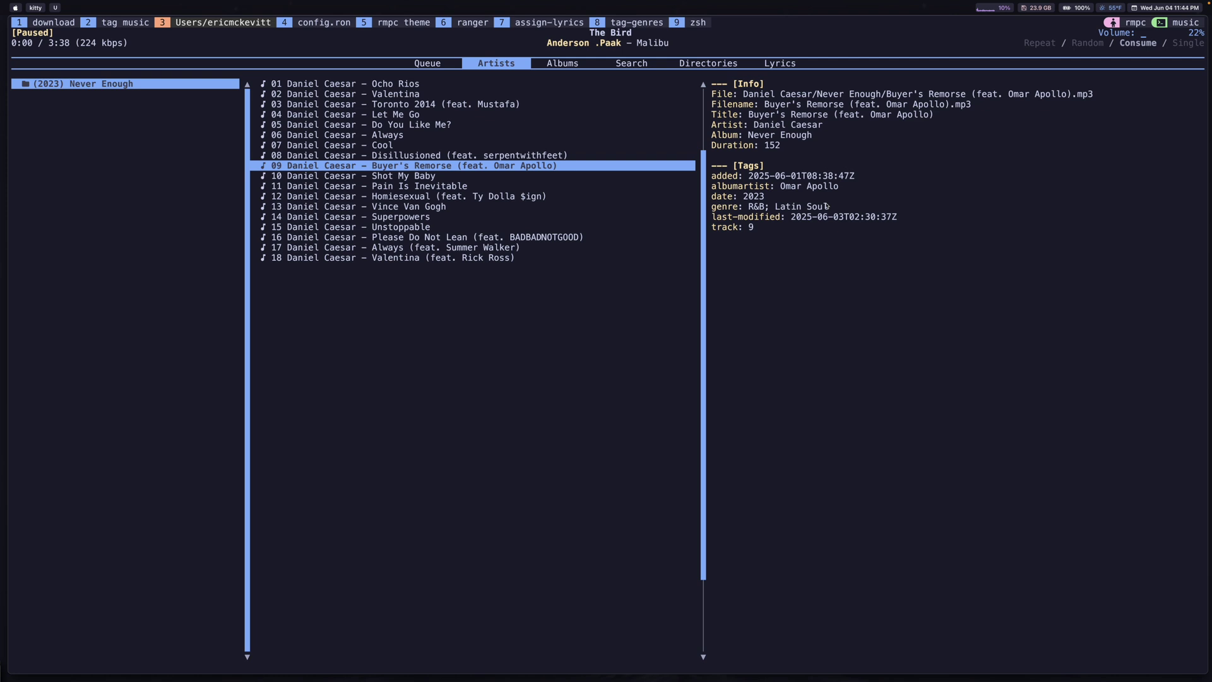
pyautogui.press('Down')
pyautogui.press('Down')
pyautogui.press('Down')
pyautogui.press('Down')
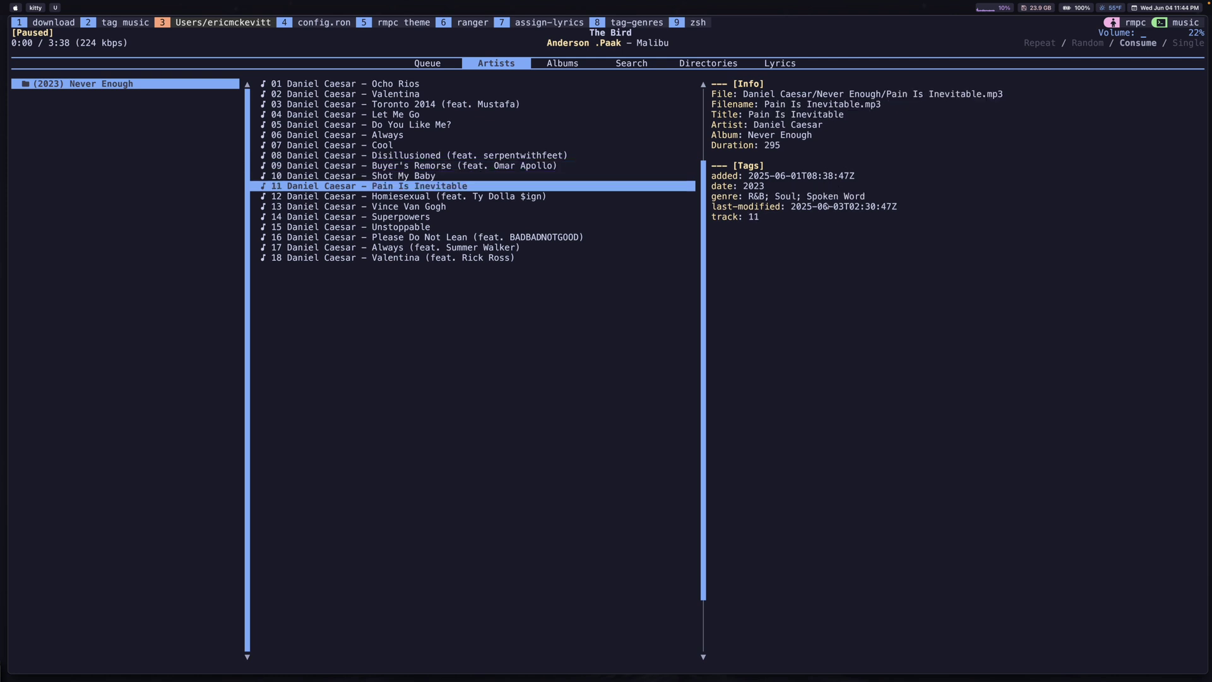
pyautogui.press('Up')
pyautogui.press('Up')
pyautogui.press('Down')
pyautogui.press('Down')
pyautogui.press('Down')
pyautogui.press('Down')
pyautogui.press('Down')
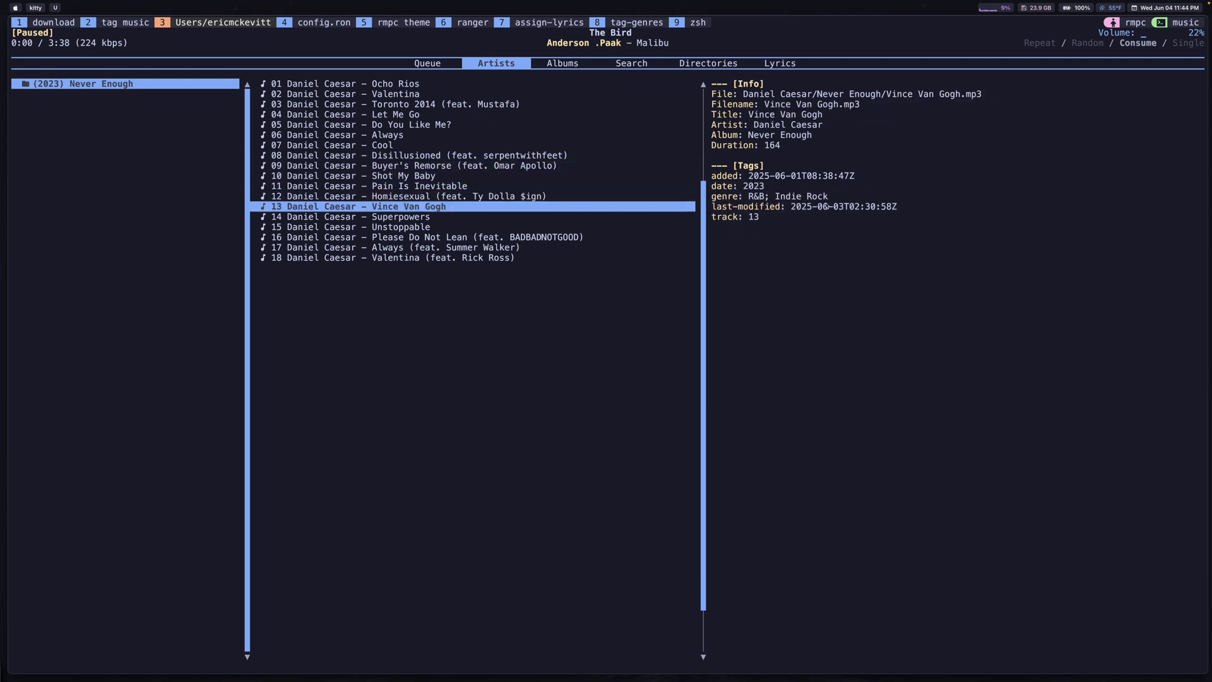
# Step: Examine the tags of Never Enough's remaining tracks around Please Do Not Lean, and go back up the list to Valentina
pyautogui.press('Down')
pyautogui.press('Down')
pyautogui.press('Up')
pyautogui.press('Up')
pyautogui.press('Up')
pyautogui.press('Up')
pyautogui.press('Up')
pyautogui.press('Up')
pyautogui.press('Up')
pyautogui.press('Up')
pyautogui.press('Up')
pyautogui.press('Up')
pyautogui.press('Up')
pyautogui.press('Up')
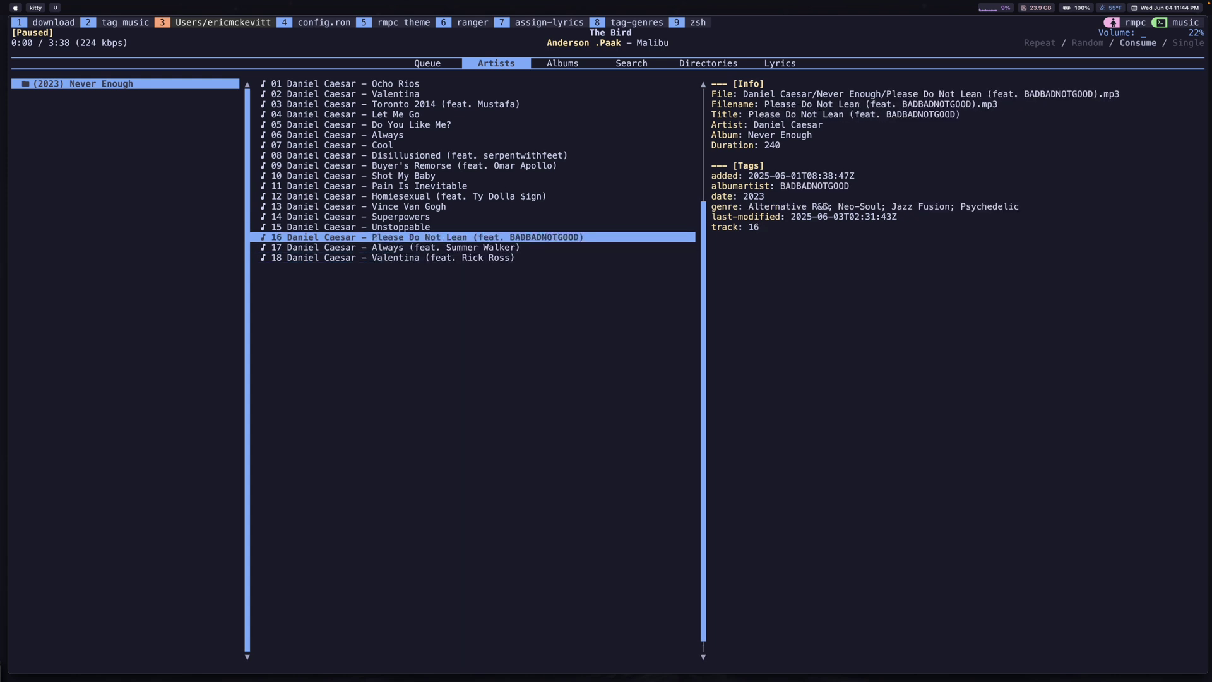
pyautogui.press('Up')
pyautogui.press('Up')
pyautogui.press('Up')
pyautogui.press('Up')
pyautogui.press('Up')
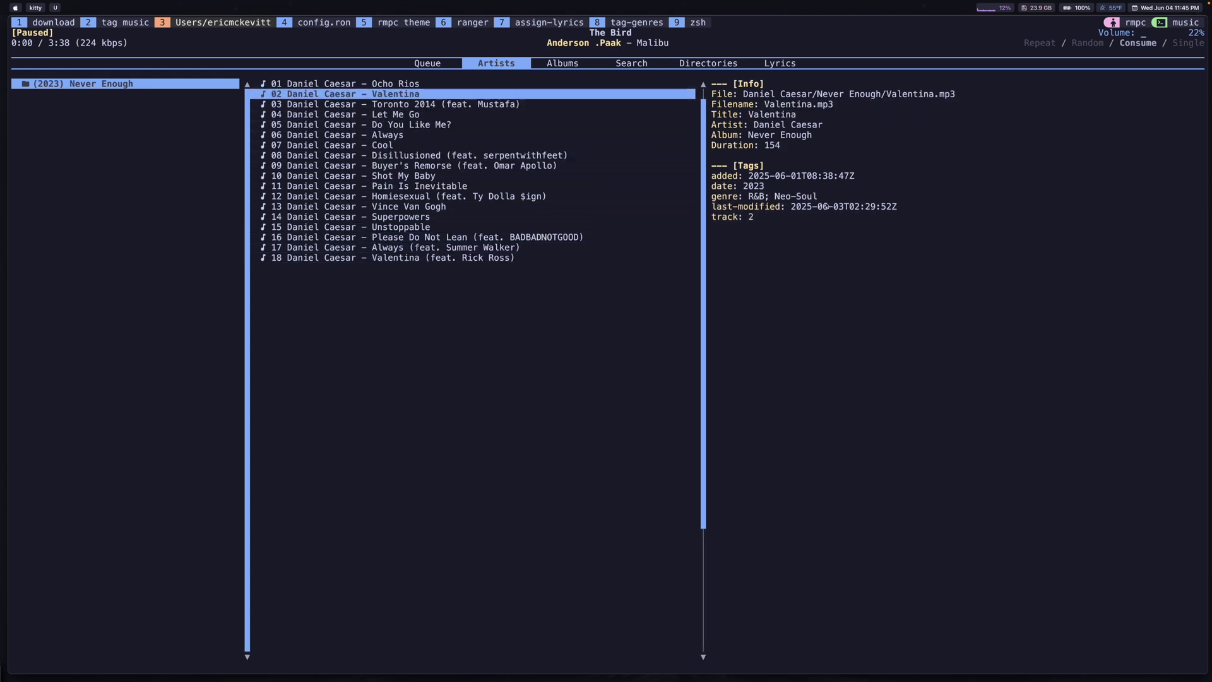
# Step: Search the music library by Genre for "jazz rap"
pyautogui.press('Tab')
pyautogui.press('Tab')
pyautogui.press('Down')
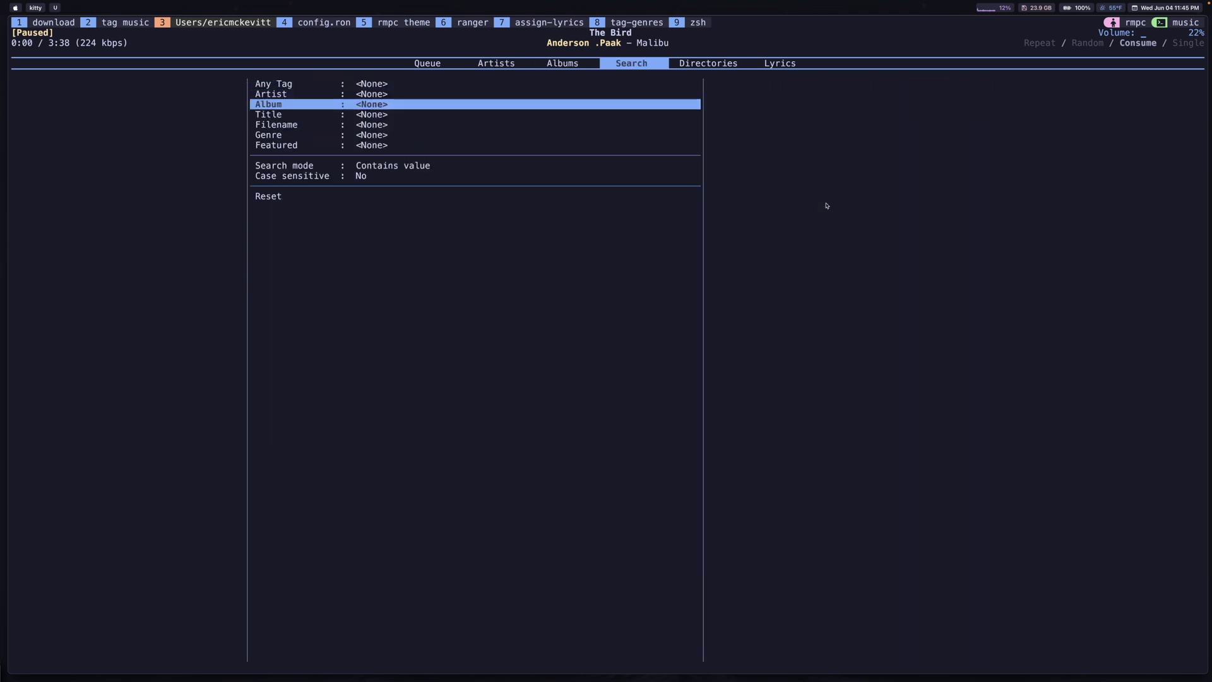
pyautogui.press('Down')
pyautogui.press('Down')
pyautogui.press('Down')
pyautogui.press('Return')
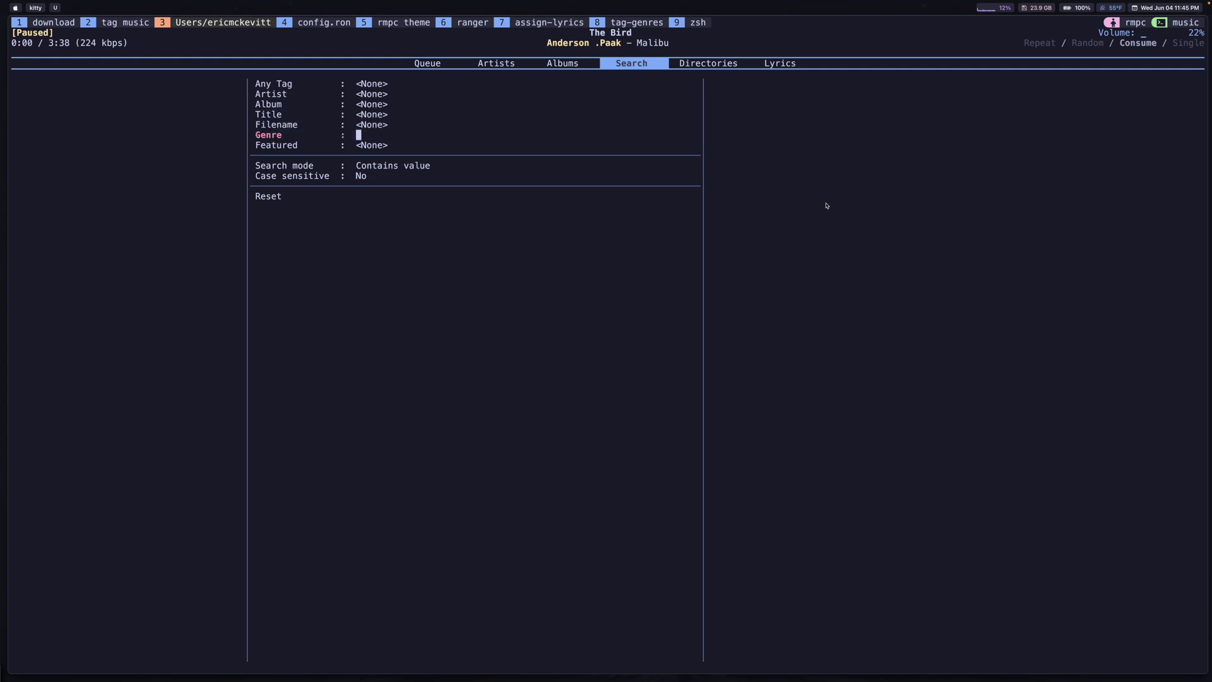
pyautogui.write('jazz rap')
pyautogui.press('Return')
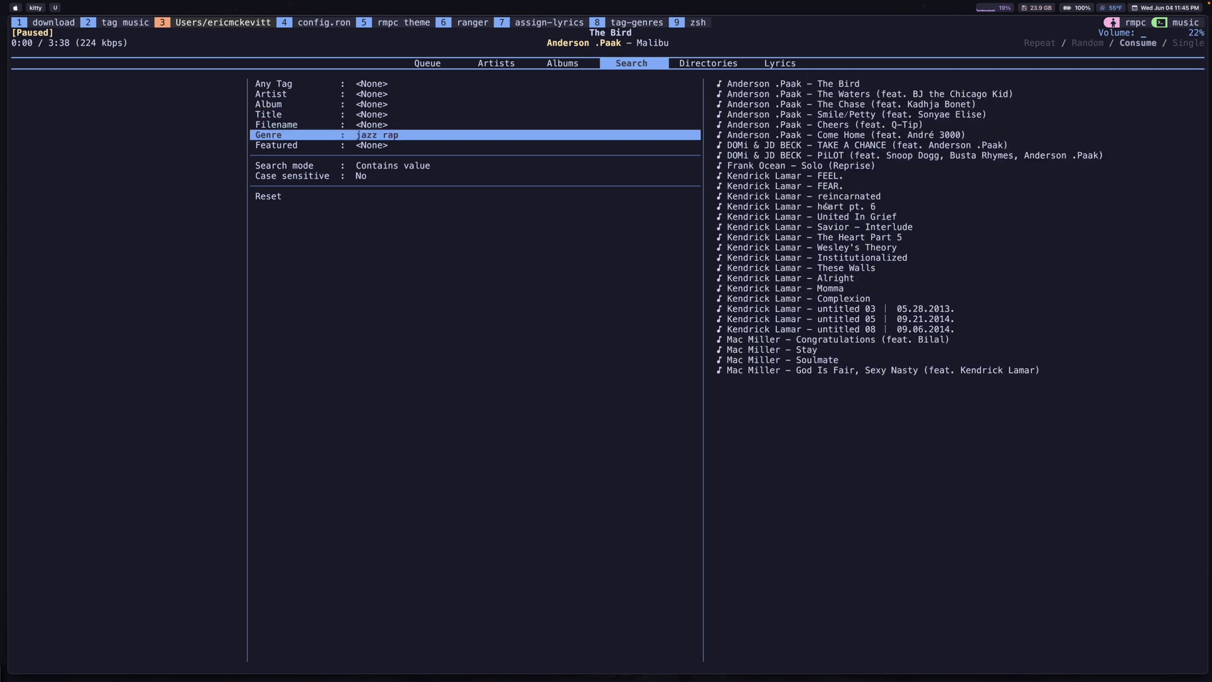
# Step: Examine the track info and genre tags of the jazz rap results down to Wesley's Theory and back up
pyautogui.press('Right')
pyautogui.press('Down')
pyautogui.press('Down')
pyautogui.press('Down')
pyautogui.press('Down')
pyautogui.press('Down')
pyautogui.press('Down')
pyautogui.press('Down')
pyautogui.press('Down')
pyautogui.press('Down')
pyautogui.press('Down')
pyautogui.press('Down')
pyautogui.press('Down')
pyautogui.press('Down')
pyautogui.press('Down')
pyautogui.press('Down')
pyautogui.press('Down')
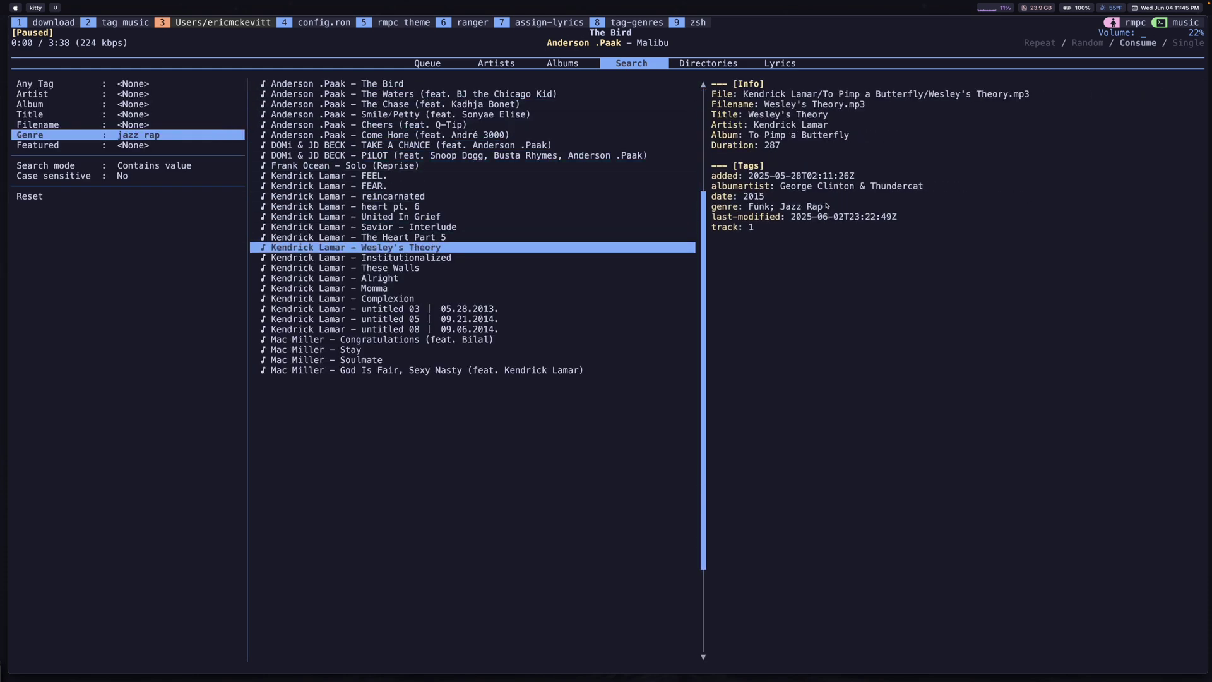
pyautogui.press('Up')
pyautogui.press('Up')
pyautogui.press('Up')
pyautogui.press('Up')
pyautogui.press('Up')
pyautogui.press('Up')
pyautogui.press('Up')
pyautogui.press('Up')
pyautogui.press('Up')
pyautogui.press('Up')
pyautogui.press('Up')
pyautogui.press('Up')
pyautogui.press('Up')
# Step: Return to the search form and clear the Genre value
pyautogui.press('Left')
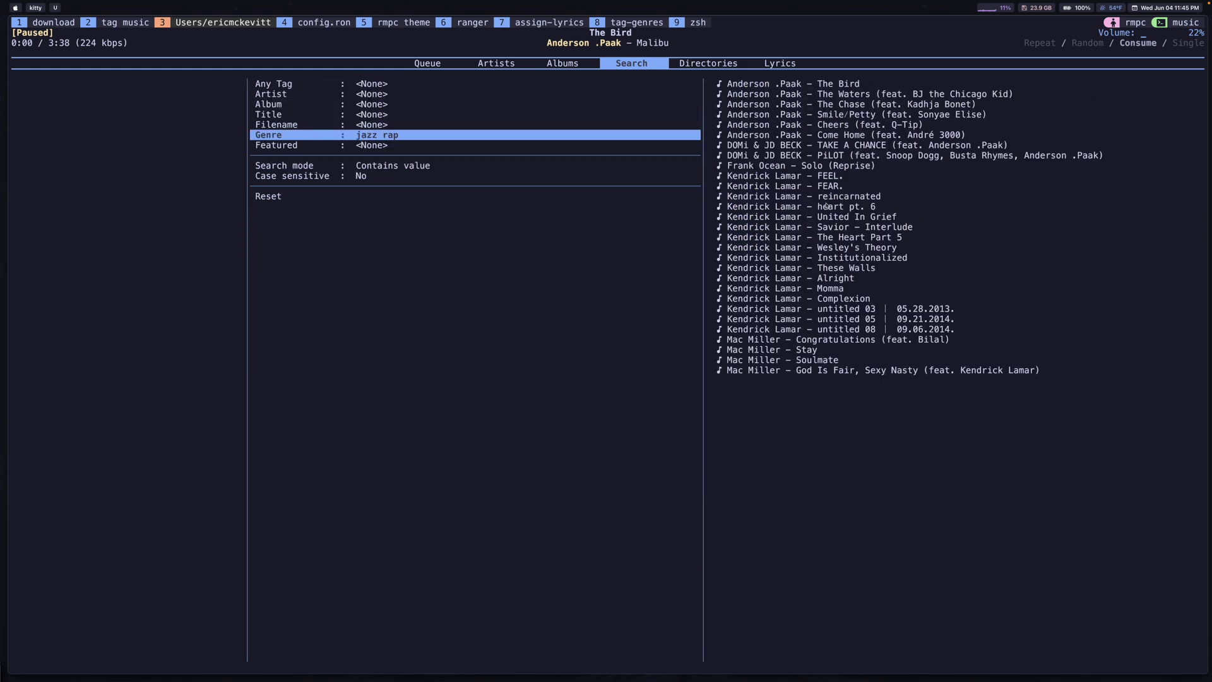
pyautogui.press('Return')
pyautogui.press('BackSpace')
pyautogui.press('BackSpace')
pyautogui.press('BackSpace')
pyautogui.press('BackSpace')
pyautogui.press('BackSpace')
pyautogui.press('BackSpace')
pyautogui.press('BackSpace')
pyautogui.press('BackSpace')
pyautogui.press('Return')
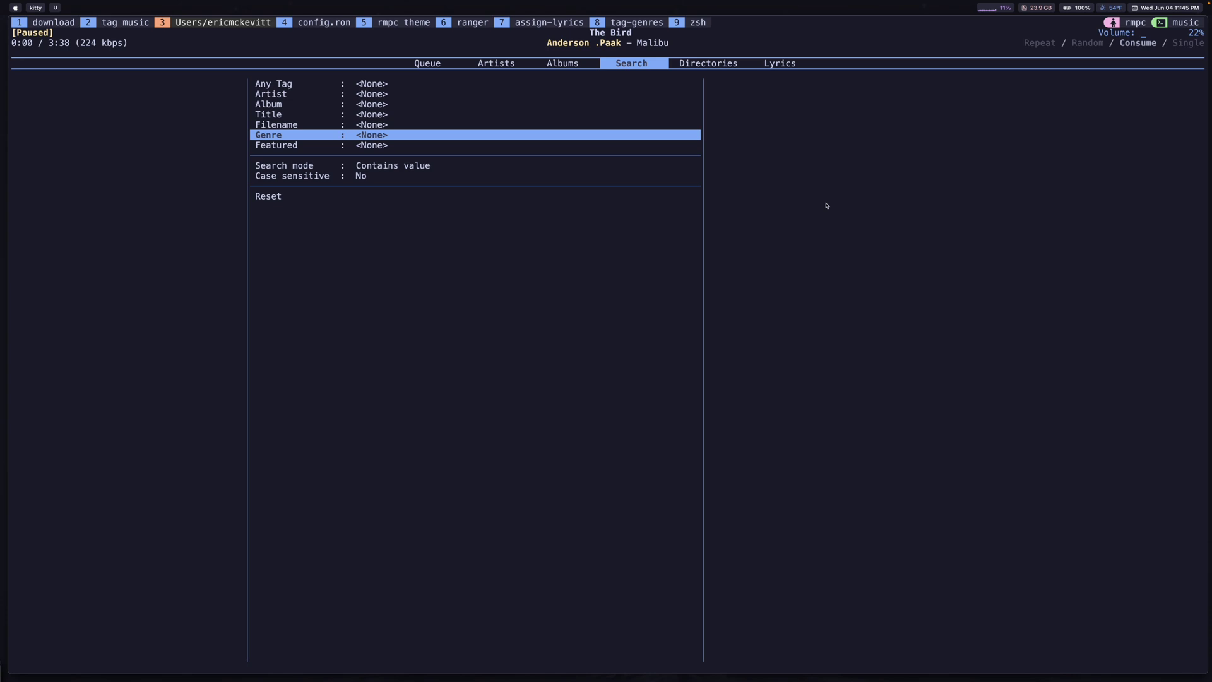
# Step: Search the music library by Featured artist for "thundercat"
pyautogui.press('Down')
pyautogui.press('Return')
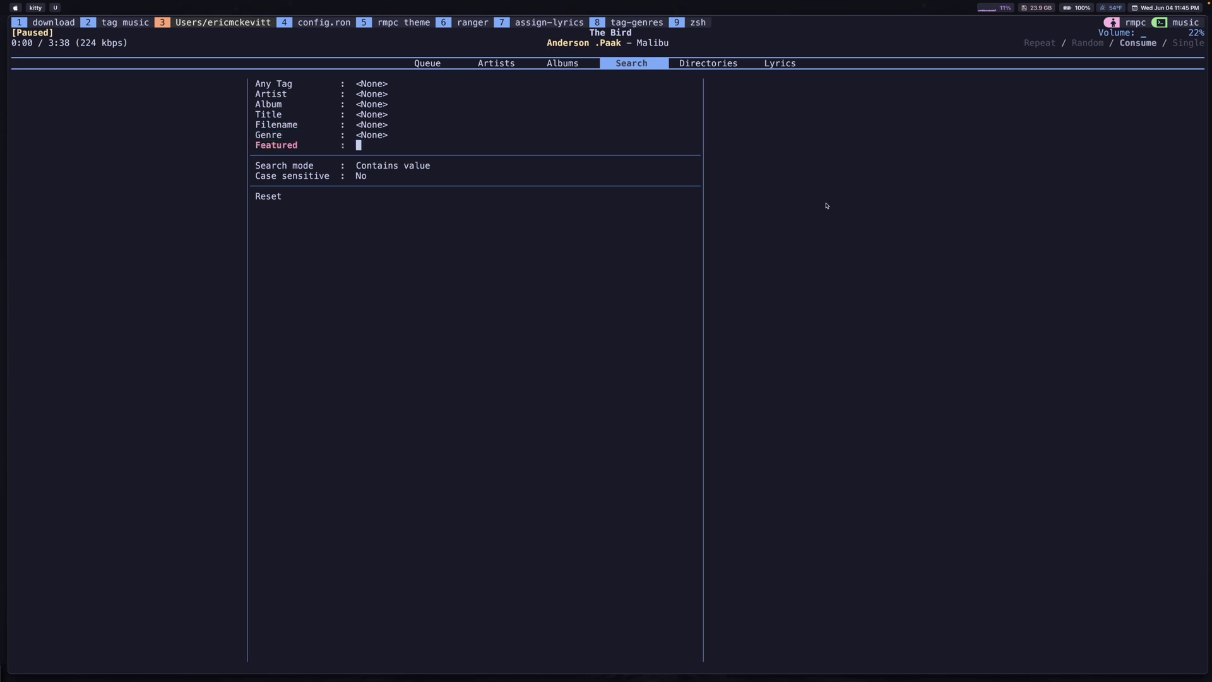
pyautogui.write('thundercat')
pyautogui.press('Return')
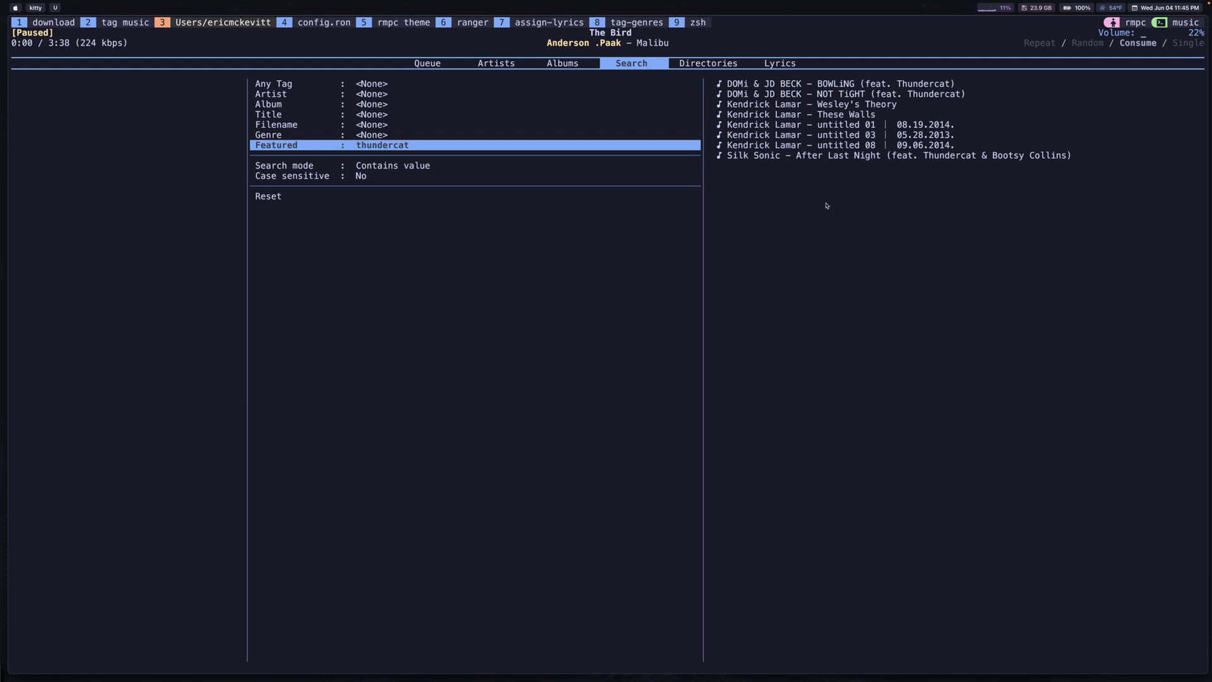
# Step: Examine the track details of the thundercat results from BOWLiNG down to Kendrick Lamar's untitled 03
pyautogui.press('Right')
pyautogui.press('Down')
pyautogui.press('Down')
pyautogui.press('Down')
pyautogui.press('Down')
pyautogui.press('Down')
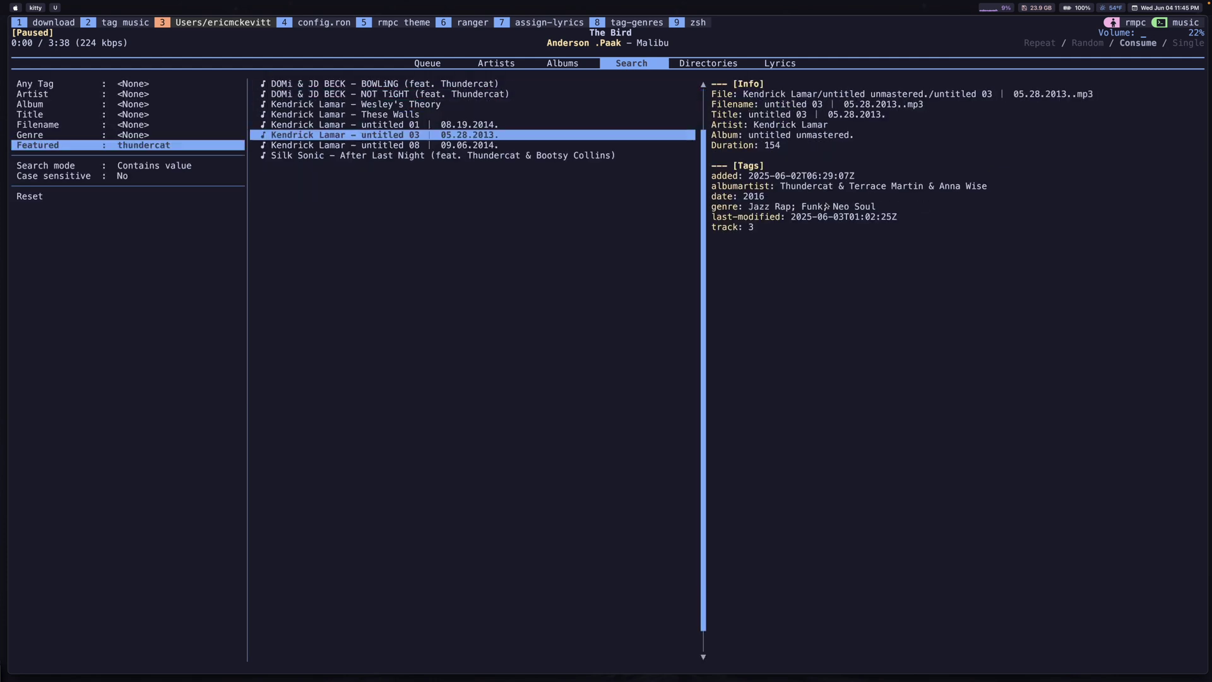
# Step: Mark the Kendrick Lamar tracks from Wesley's Theory through untitled 08 in the results
pyautogui.press('Up')
pyautogui.press('Up')
pyautogui.press('Up')
pyautogui.press('space')
pyautogui.press('space')
pyautogui.press('space')
pyautogui.press('space')
pyautogui.press('space')
# Step: Examine the albumartist tags of BOWLiNG and Wesley's Theory for the featured artists
pyautogui.press('Up')
pyautogui.press('Up')
pyautogui.press('Up')
pyautogui.press('Up')
pyautogui.press('Up')
pyautogui.press('Up')
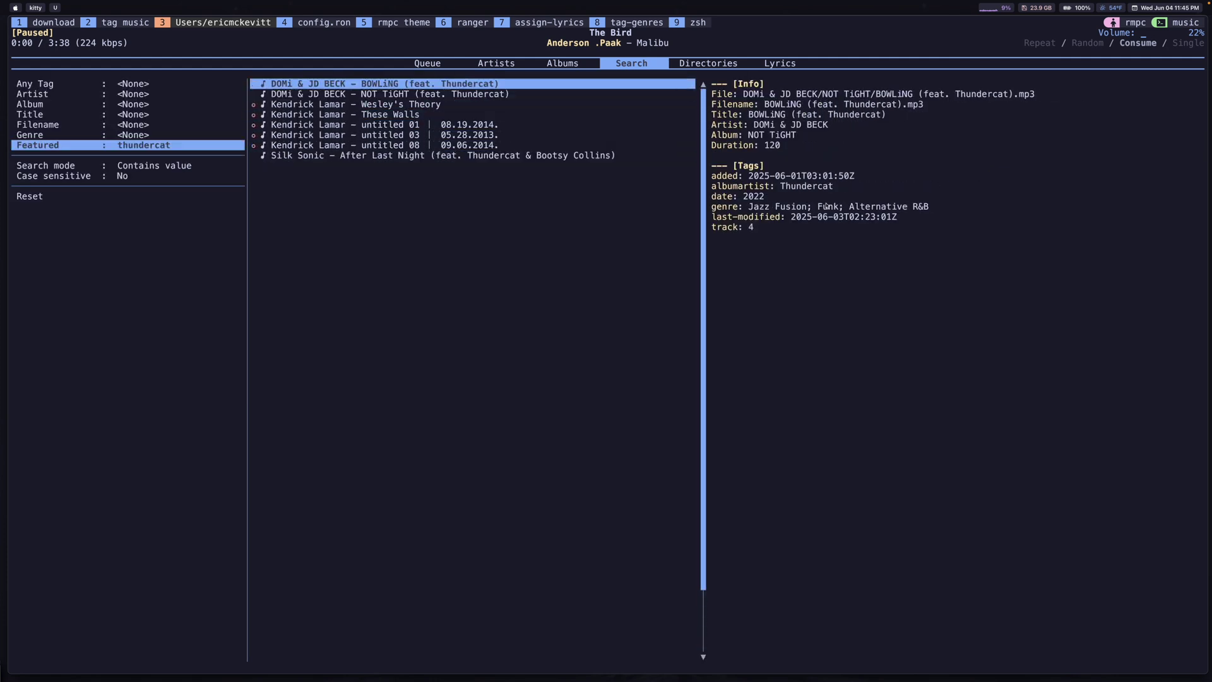
pyautogui.press('Down')
pyautogui.press('Down')
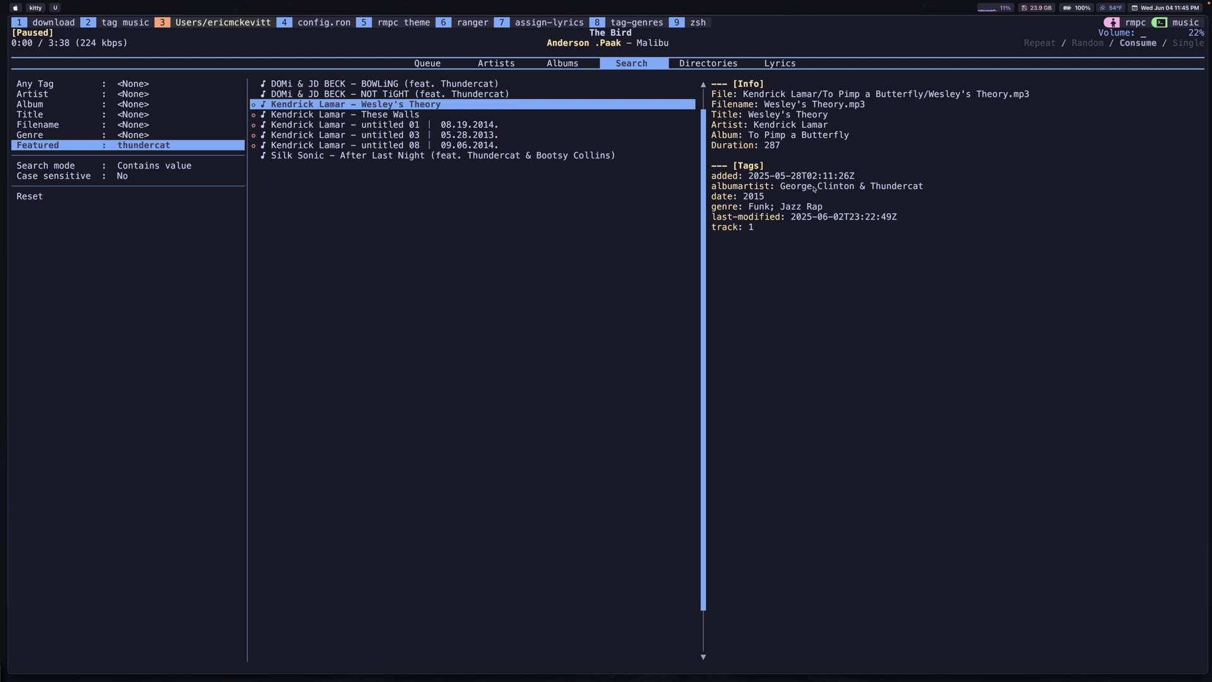
# Step: Unmark the Kendrick Lamar tracks from Wesley's Theory through untitled 08
pyautogui.press('space')
pyautogui.press('space')
pyautogui.press('space')
pyautogui.press('space')
pyautogui.press('space')
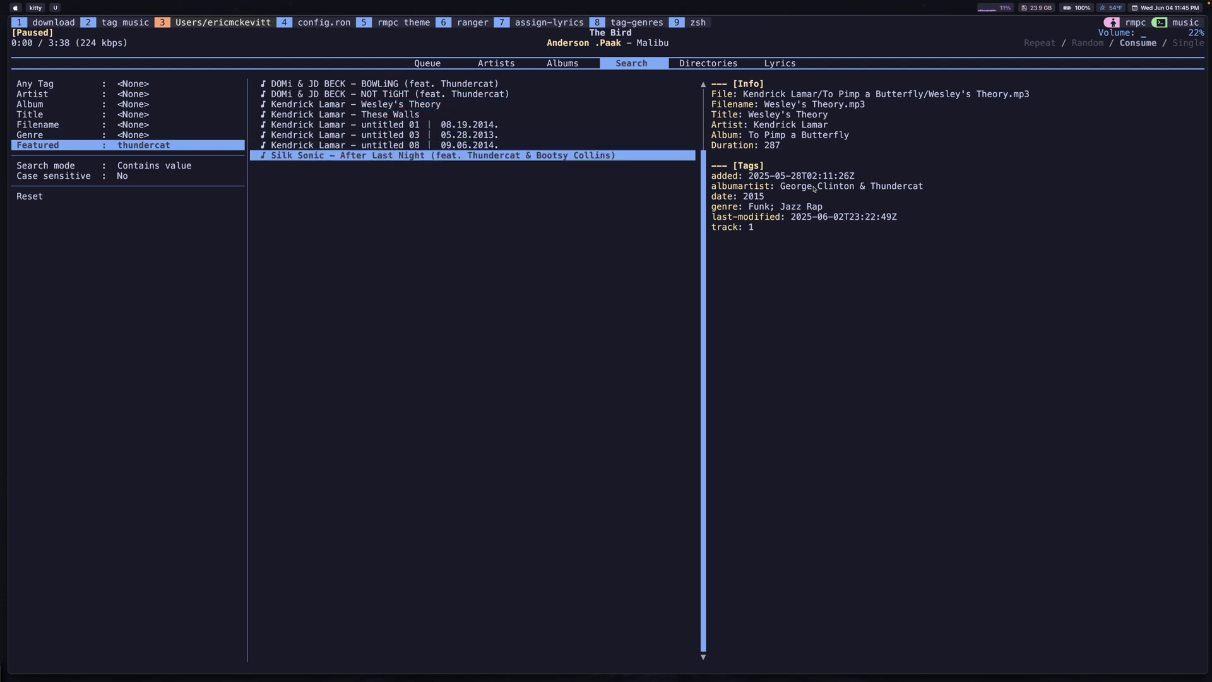
# Step: Mark all thundercat results from BOWLiNG to After Last Night and add them to the queue
pyautogui.press('Up')
pyautogui.press('Up')
pyautogui.press('Up')
pyautogui.press('Up')
pyautogui.press('Up')
pyautogui.press('Up')
pyautogui.press('Up')
pyautogui.press('space')
pyautogui.press('space')
pyautogui.press('space')
pyautogui.press('space')
pyautogui.press('space')
pyautogui.press('space')
pyautogui.press('space')
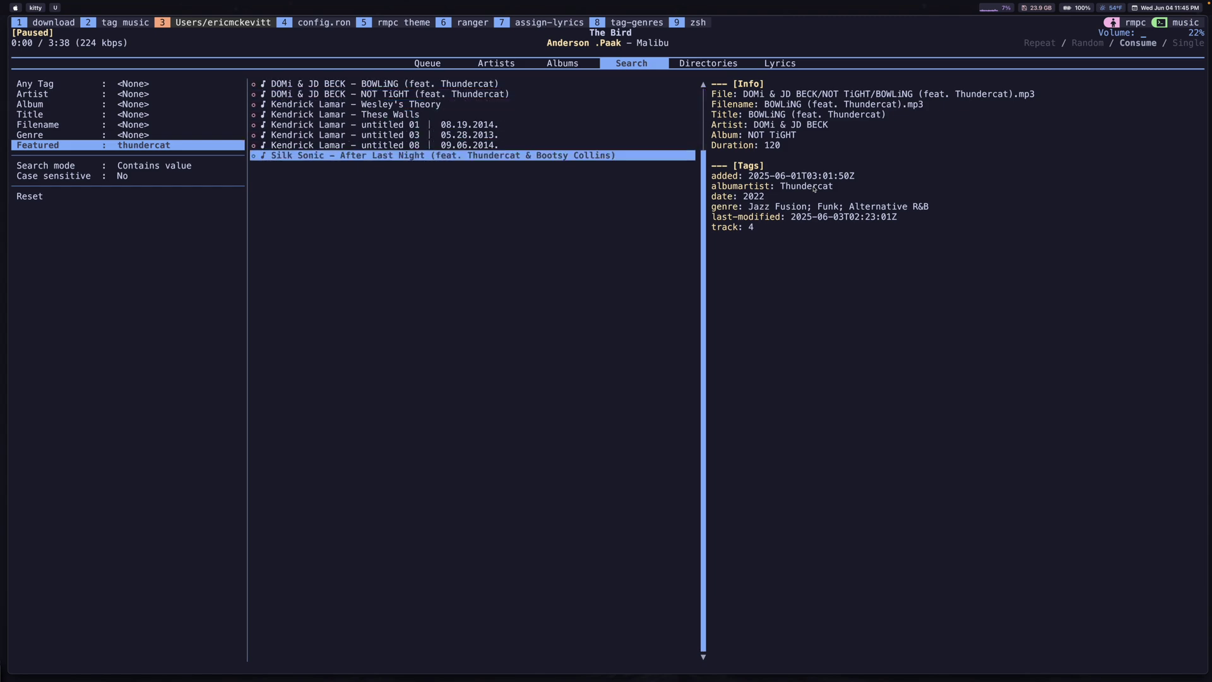
pyautogui.press('a')
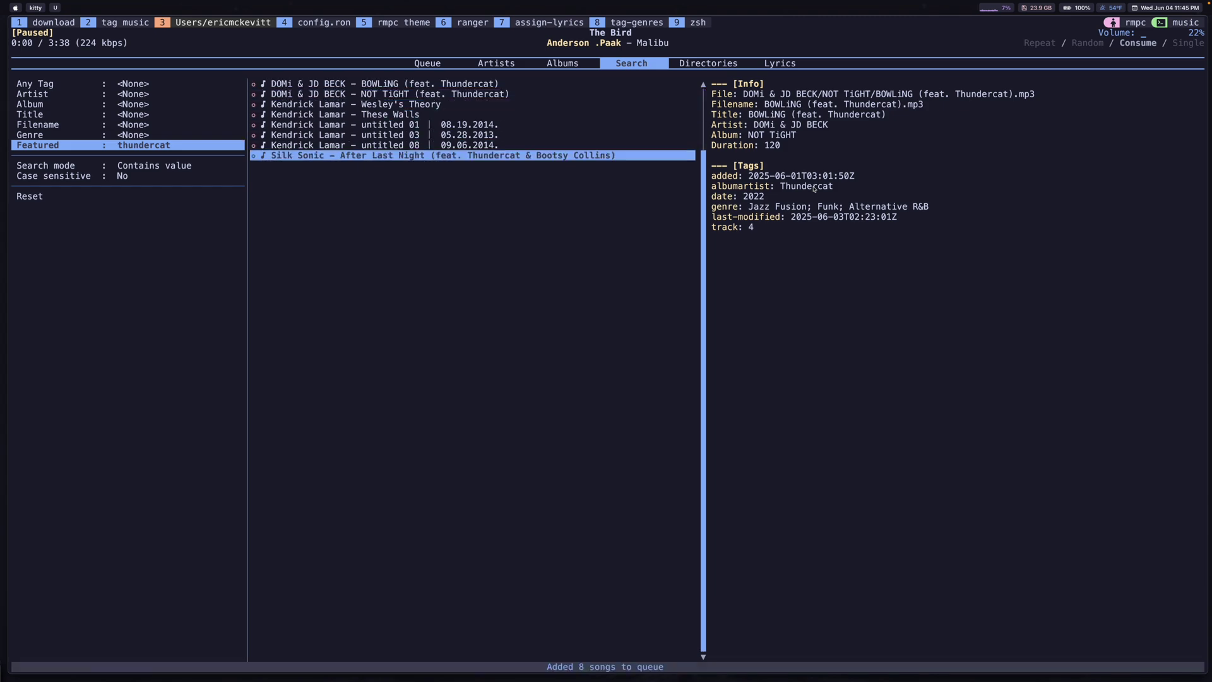
# Step: Open the queue and look through its tracks from Malibu and Blonde down to Wesley's Theory
pyautogui.press('1')
pyautogui.press('Down')
pyautogui.press('Down')
pyautogui.press('Down')
pyautogui.press('Down')
pyautogui.press('Down')
pyautogui.press('Down')
pyautogui.press('Down')
pyautogui.press('Down')
pyautogui.press('Down')
pyautogui.press('Down')
pyautogui.press('Down')
pyautogui.press('Down')
pyautogui.press('Down')
pyautogui.press('Down')
pyautogui.press('Down')
pyautogui.press('Down')
pyautogui.press('Down')
pyautogui.press('Down')
pyautogui.press('Down')
pyautogui.press('Down')
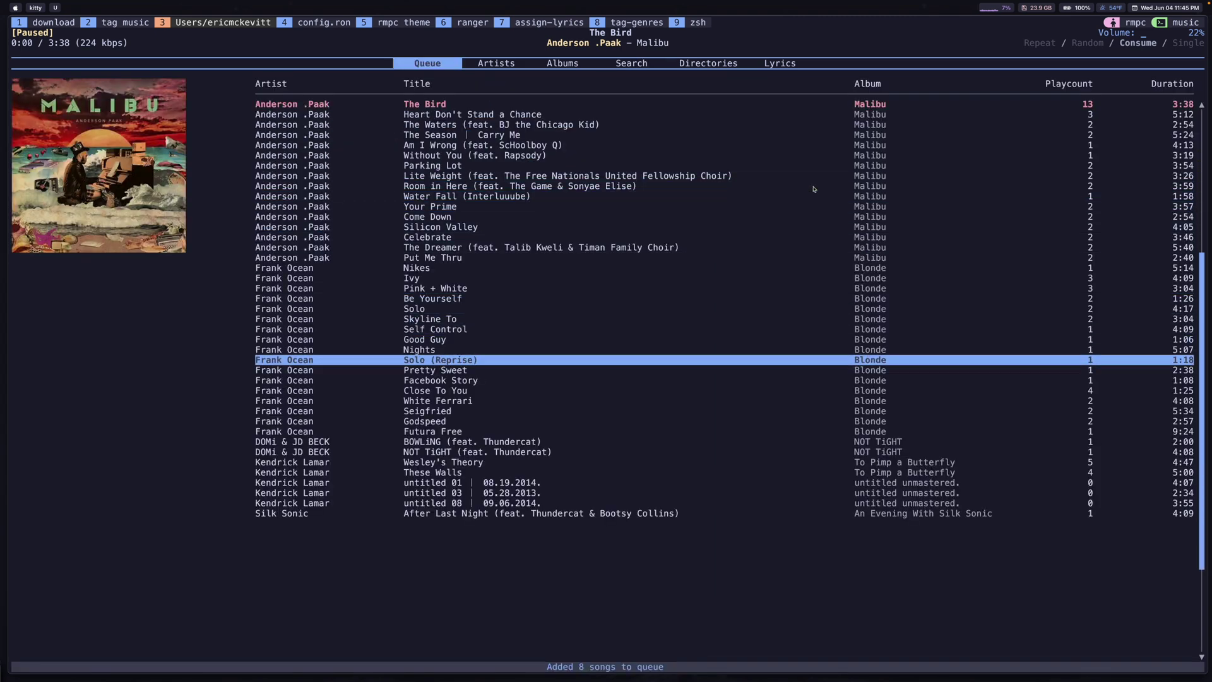
pyautogui.press('Down')
pyautogui.press('Down')
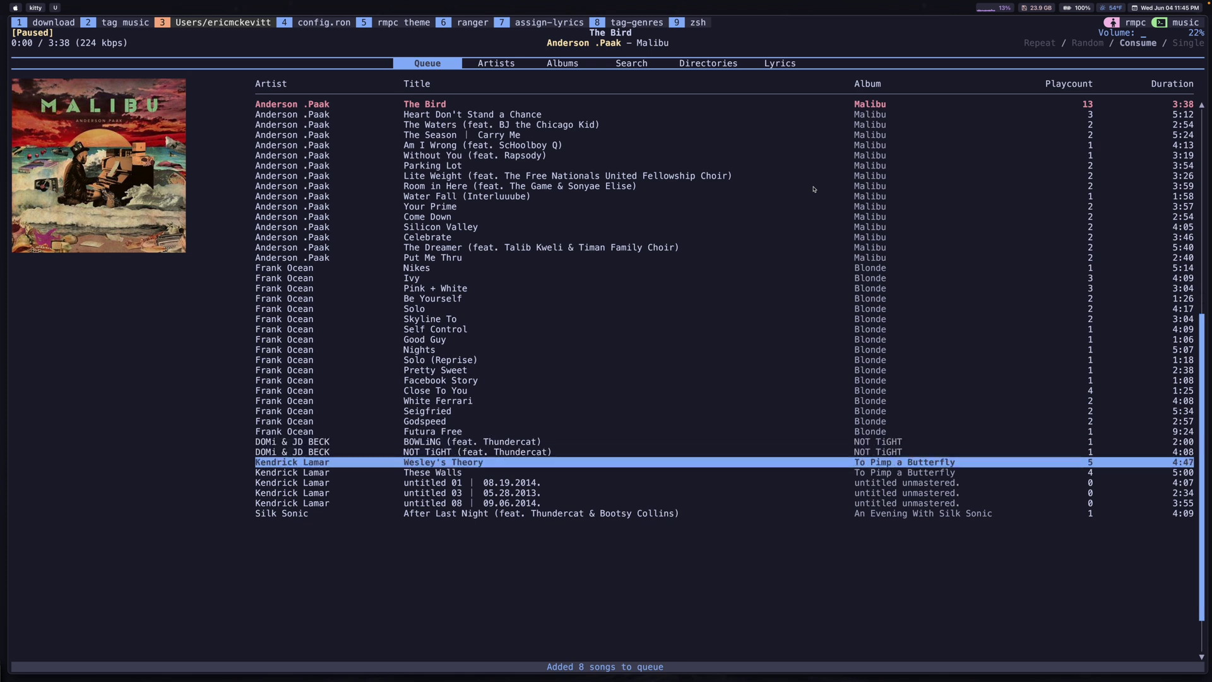
# Step: Look through the added Thundercat tracks near the end of the queue and go back up to Close To You
pyautogui.press('Down')
pyautogui.press('Down')
pyautogui.press('Down')
pyautogui.press('Down')
pyautogui.press('Up')
pyautogui.press('Up')
pyautogui.press('Up')
pyautogui.press('Up')
pyautogui.press('Up')
pyautogui.press('Up')
pyautogui.press('Up')
pyautogui.press('Up')
pyautogui.press('Down')
pyautogui.press('Down')
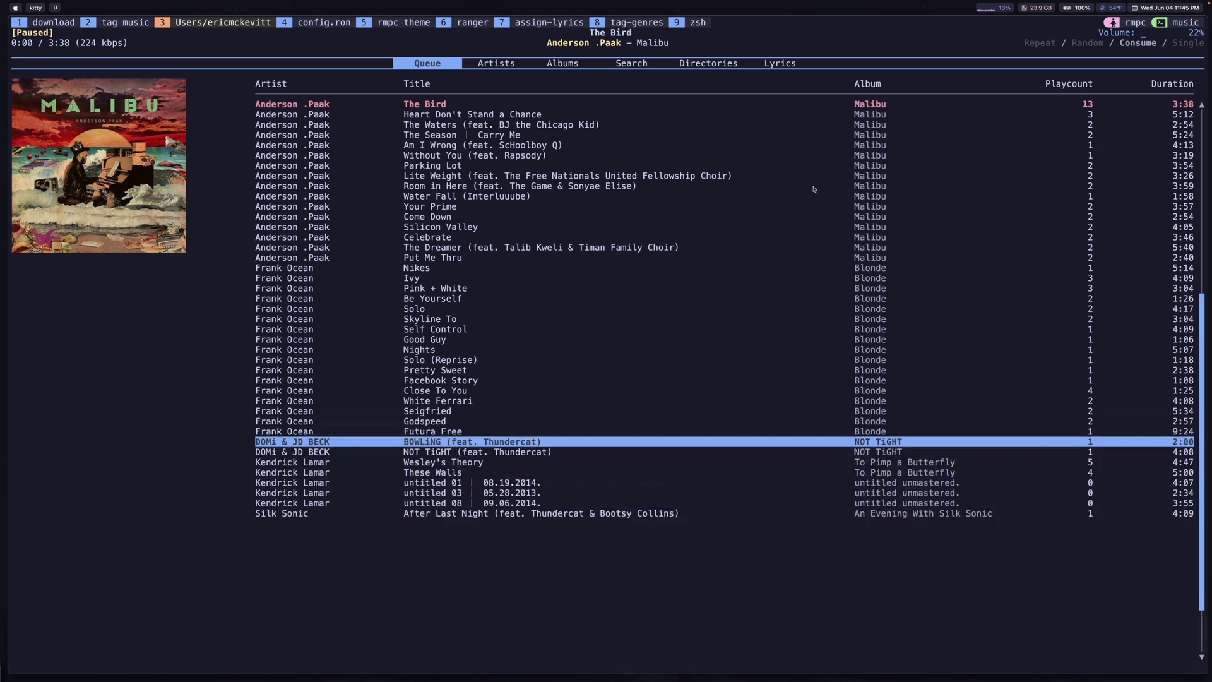
pyautogui.press('Up')
pyautogui.press('Up')
pyautogui.press('Up')
pyautogui.press('Up')
pyautogui.press('Up')
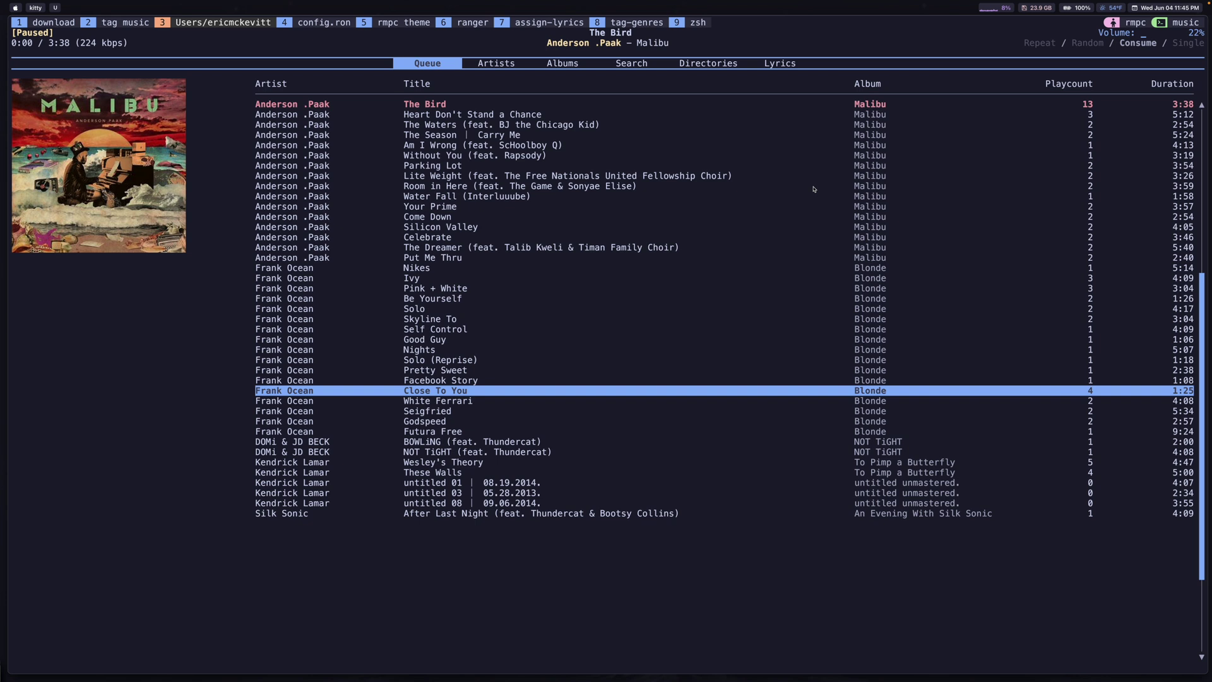
# Step: Go down the queue from Close To You to the first Thundercat track, BOWLiNG
pyautogui.press('Down')
pyautogui.press('Up')
pyautogui.press('Down')
pyautogui.press('Down')
pyautogui.press('Down')
pyautogui.press('Down')
pyautogui.press('Down')
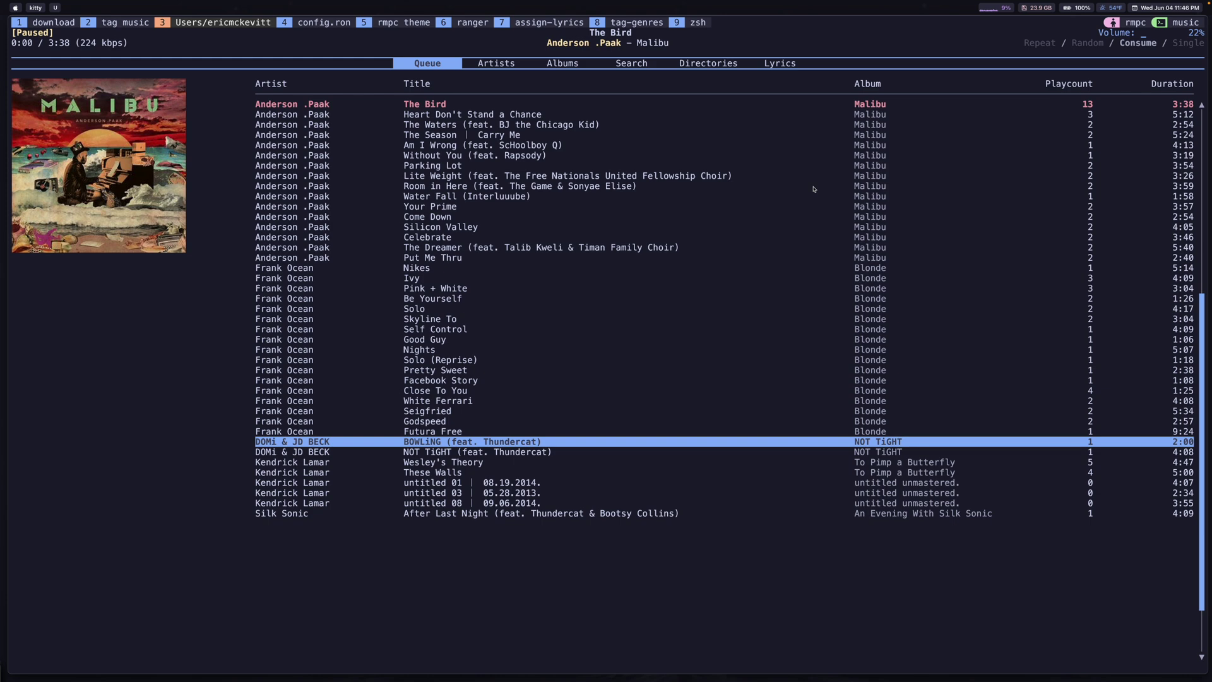
# Step: Clear the thundercat value from the Featured search filter and go back up to Any Tag
pyautogui.press('Tab')
pyautogui.press('Tab')
pyautogui.press('Tab')
pyautogui.press('Left')
pyautogui.press('Return')
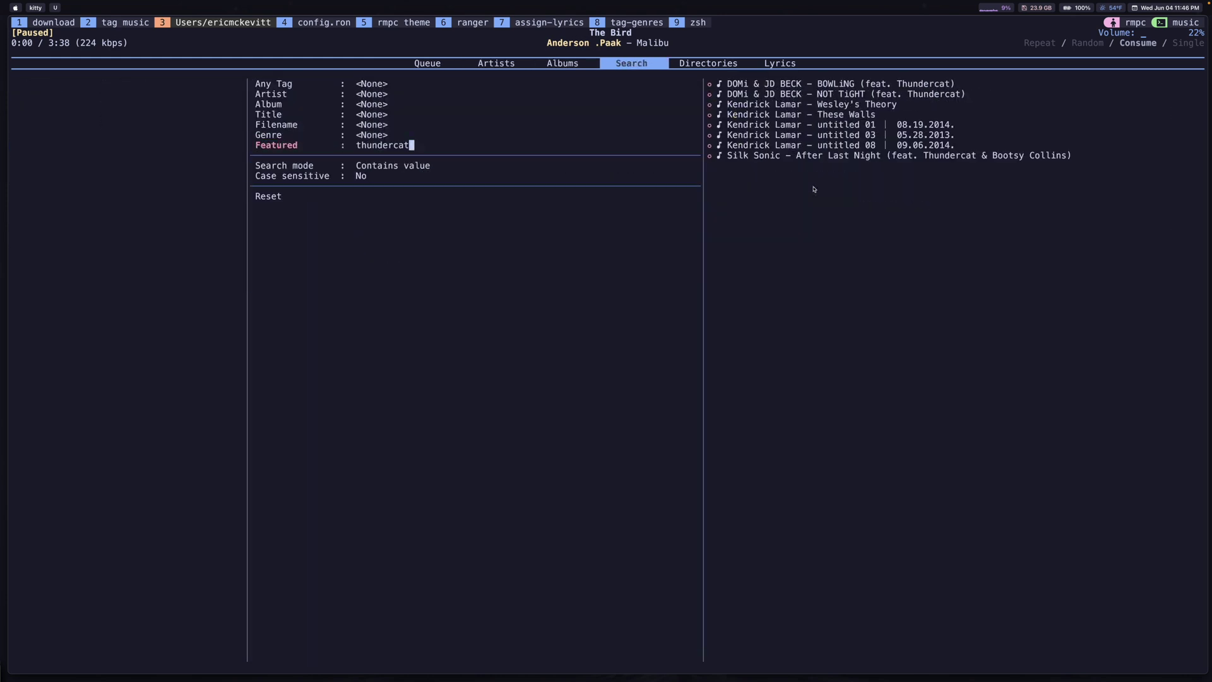
pyautogui.press('BackSpace')
pyautogui.press('BackSpace')
pyautogui.press('BackSpace')
pyautogui.press('BackSpace')
pyautogui.press('BackSpace')
pyautogui.press('BackSpace')
pyautogui.press('BackSpace')
pyautogui.press('BackSpace')
pyautogui.press('BackSpace')
pyautogui.press('BackSpace')
pyautogui.press('Return')
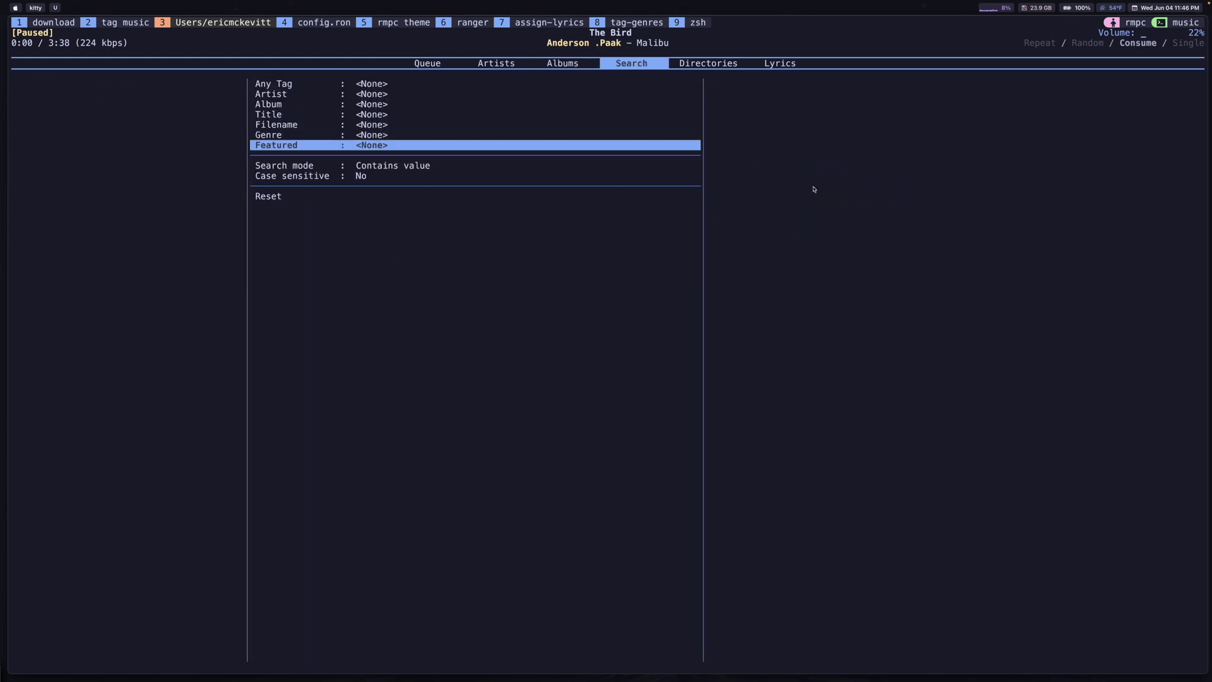
pyautogui.press('Up')
pyautogui.press('Up')
pyautogui.press('Up')
pyautogui.press('Up')
pyautogui.press('Up')
pyautogui.press('Up')
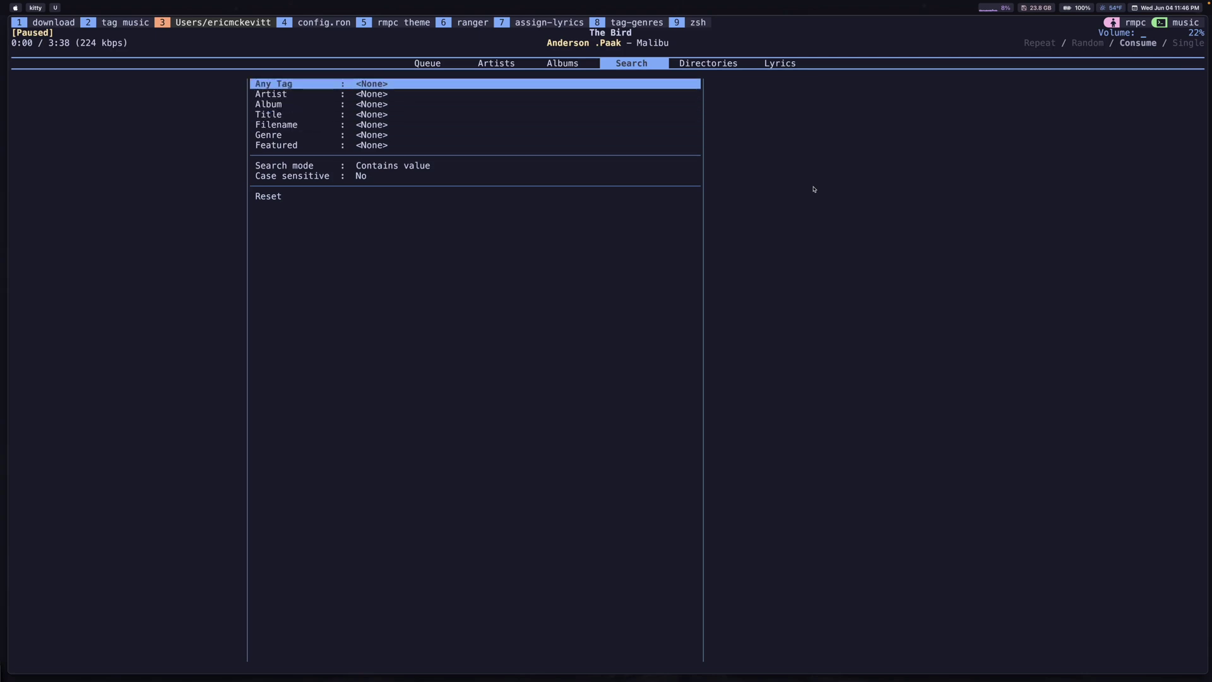
# Step: Browse the library directories, looking through the artist folders from Anderson .Paak down to Travis Scott
pyautogui.press('Tab')
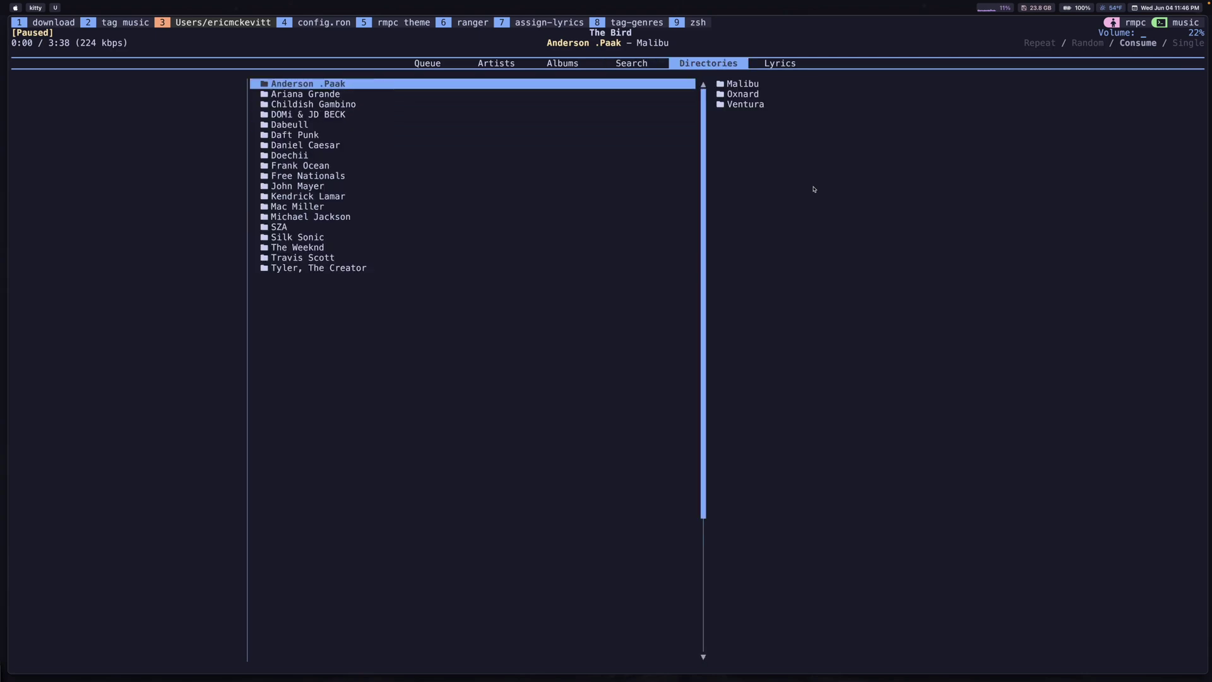
pyautogui.press('Down')
pyautogui.press('Down')
pyautogui.press('Down')
pyautogui.press('Down')
pyautogui.press('Down')
pyautogui.press('Down')
pyautogui.press('Down')
pyautogui.press('Down')
pyautogui.press('Down')
pyautogui.press('Down')
pyautogui.press('Down')
pyautogui.press('Down')
pyautogui.press('Down')
pyautogui.press('Down')
pyautogui.press('Down')
pyautogui.press('Down')
pyautogui.press('Down')
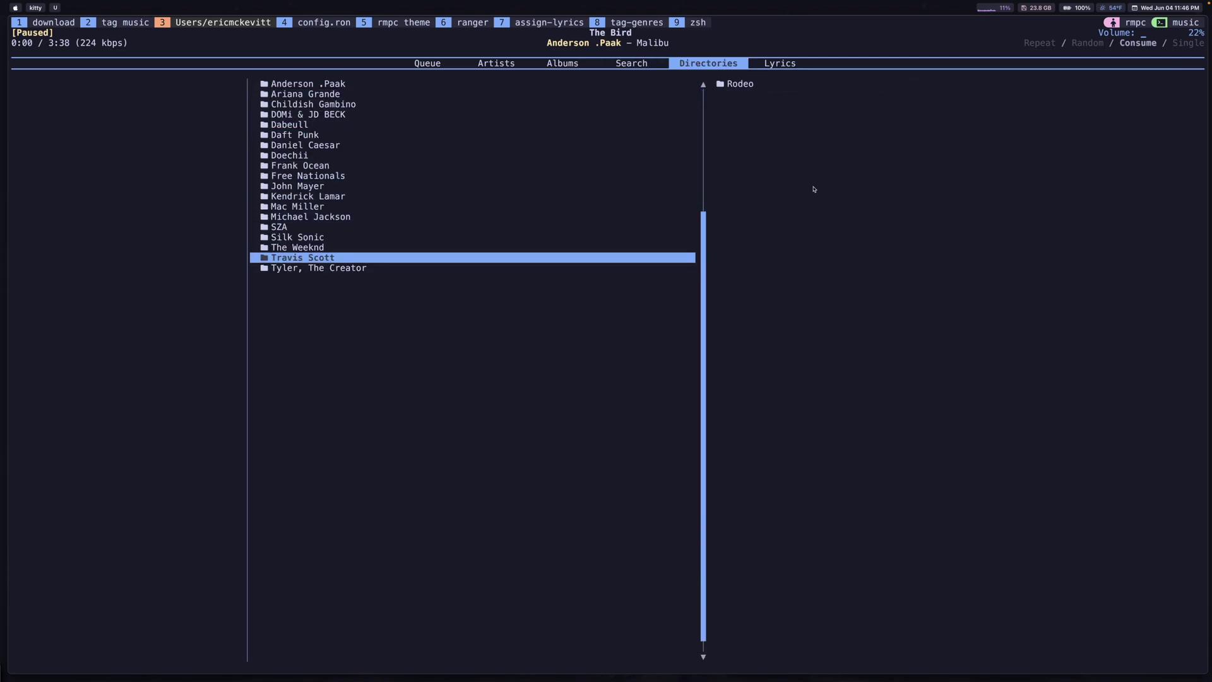
# Step: Look back up through the artist folders from Travis Scott to Daft Punk
pyautogui.press('Up')
pyautogui.press('Up')
pyautogui.press('Up')
pyautogui.press('Up')
pyautogui.press('Up')
pyautogui.press('Up')
pyautogui.press('Up')
pyautogui.press('Up')
pyautogui.press('Up')
pyautogui.press('Up')
pyautogui.press('Up')
pyautogui.press('Up')
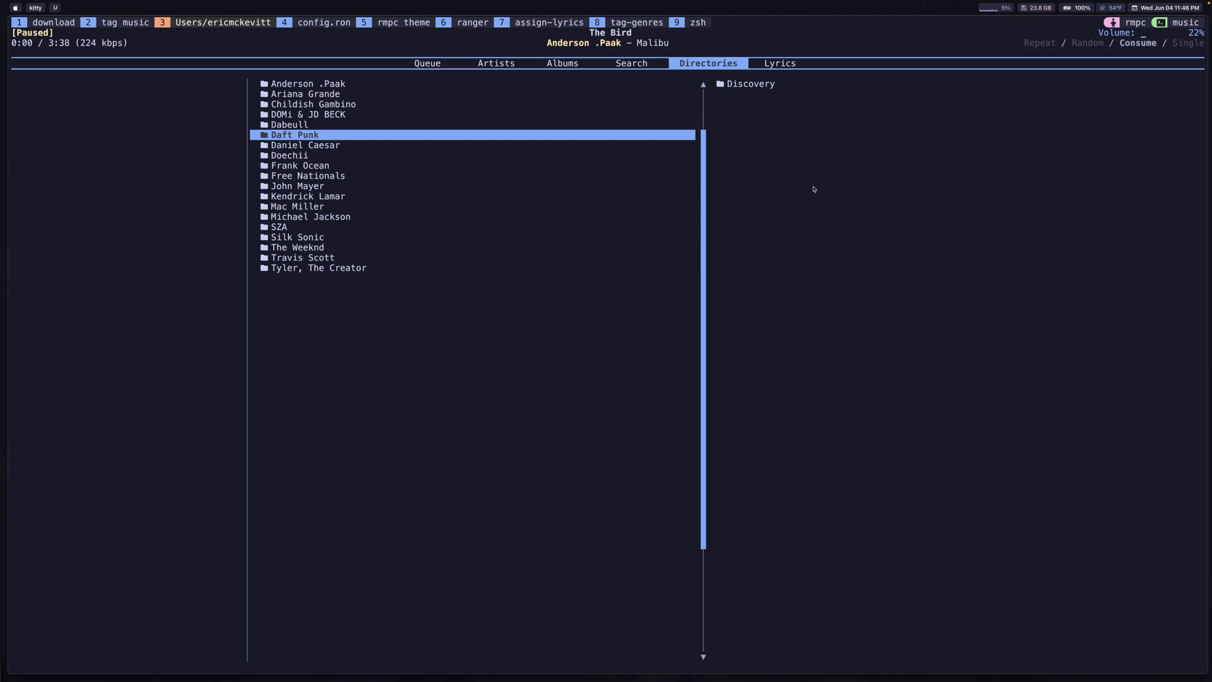
# Step: Compare with the artist view showing Daniel Caesar's Never Enough tracks and return to the directories
pyautogui.hotkey('shift', 'Tab')
pyautogui.hotkey('shift', 'Tab')
pyautogui.hotkey('shift', 'Tab')
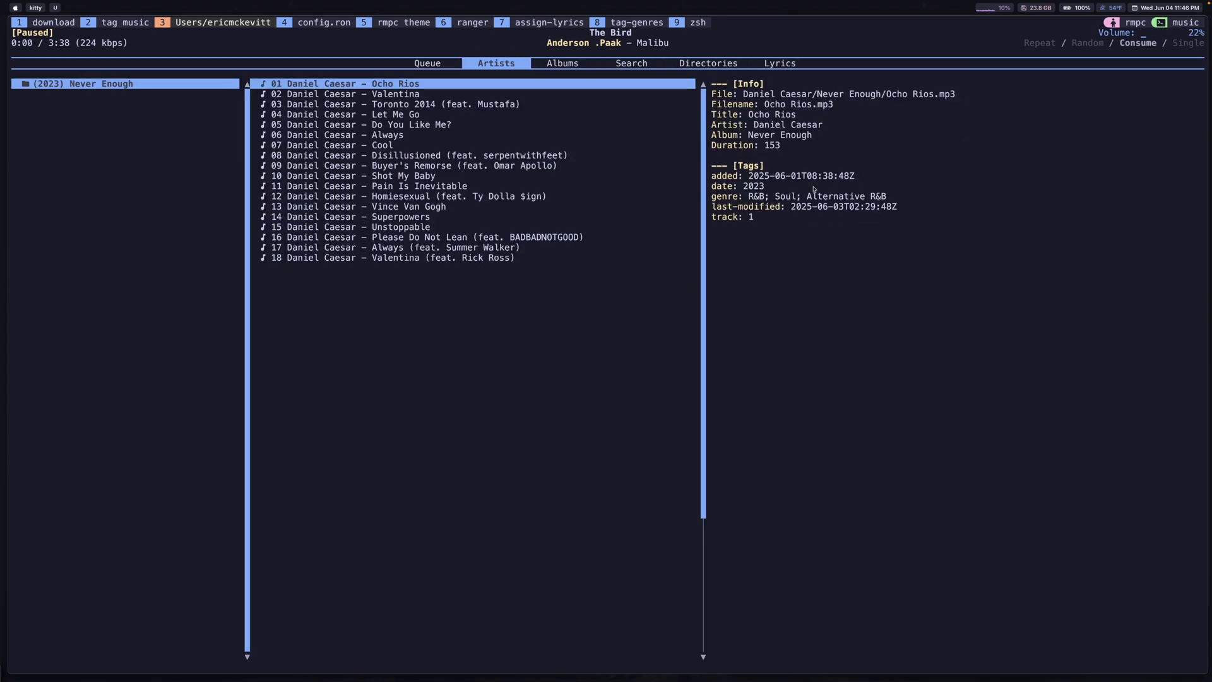
pyautogui.press('Tab')
pyautogui.press('Tab')
pyautogui.press('Tab')
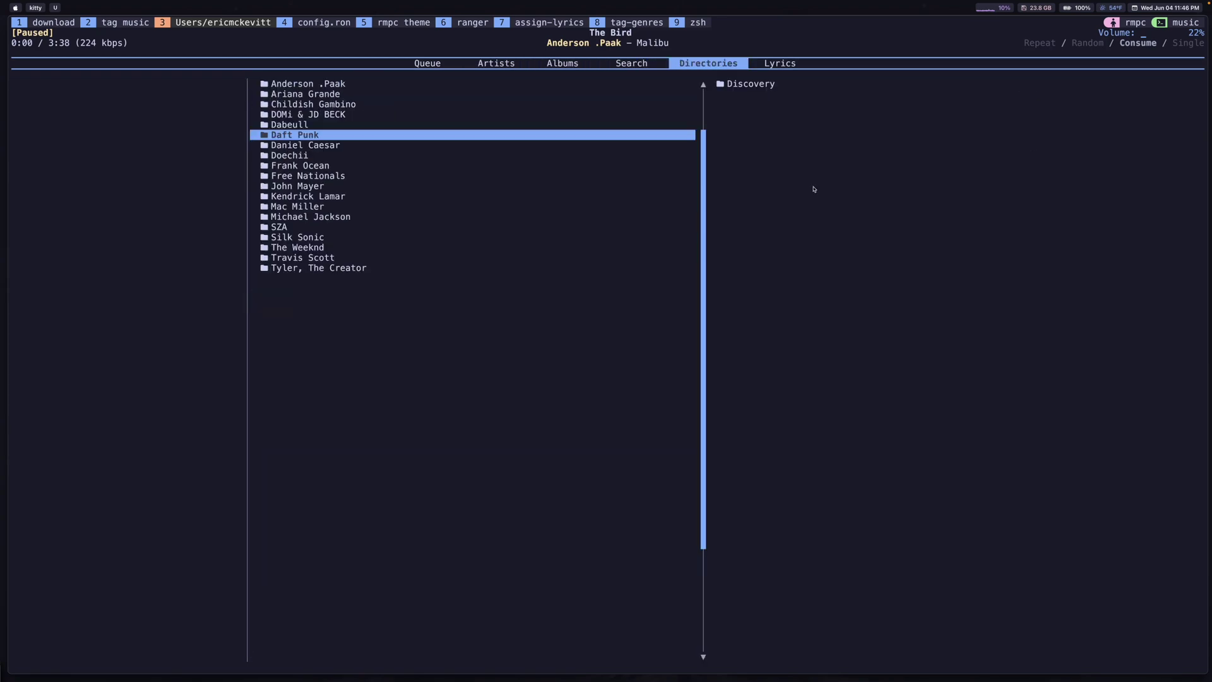
# Step: Open the Kendrick Lamar directory and view the contents of its GNX and Live folders
pyautogui.press('Down')
pyautogui.press('Down')
pyautogui.press('Down')
pyautogui.press('Down')
pyautogui.press('Down')
pyautogui.press('Down')
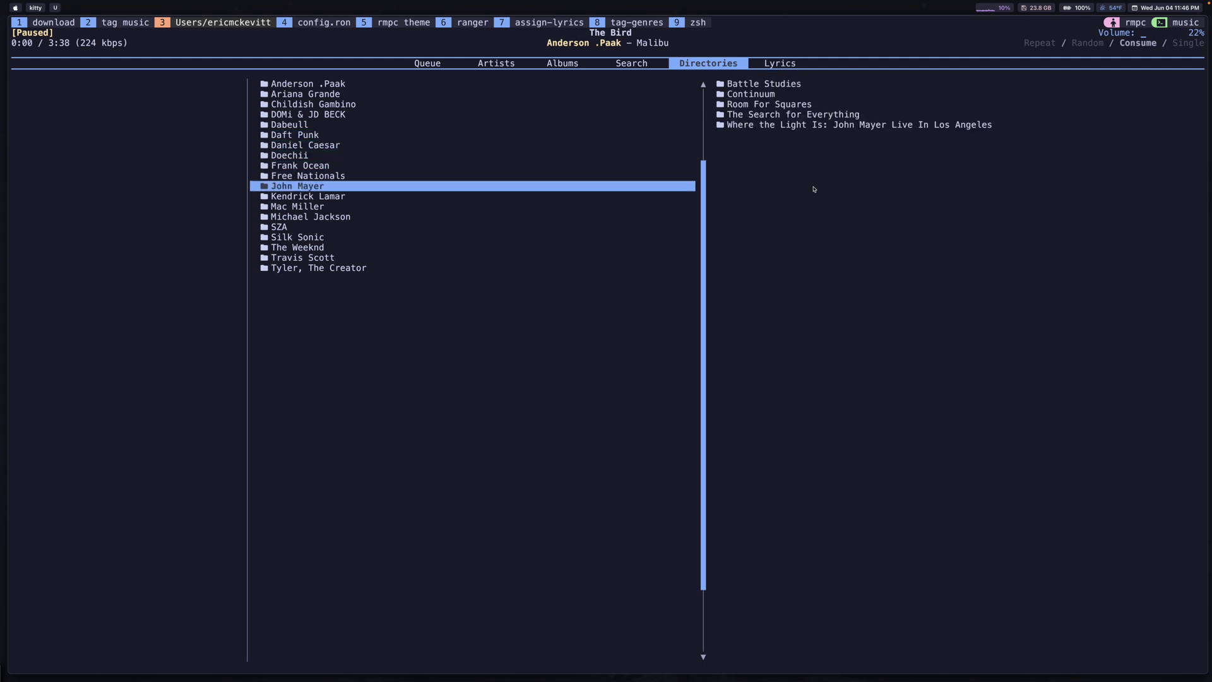
pyautogui.press('Right')
pyautogui.press('Down')
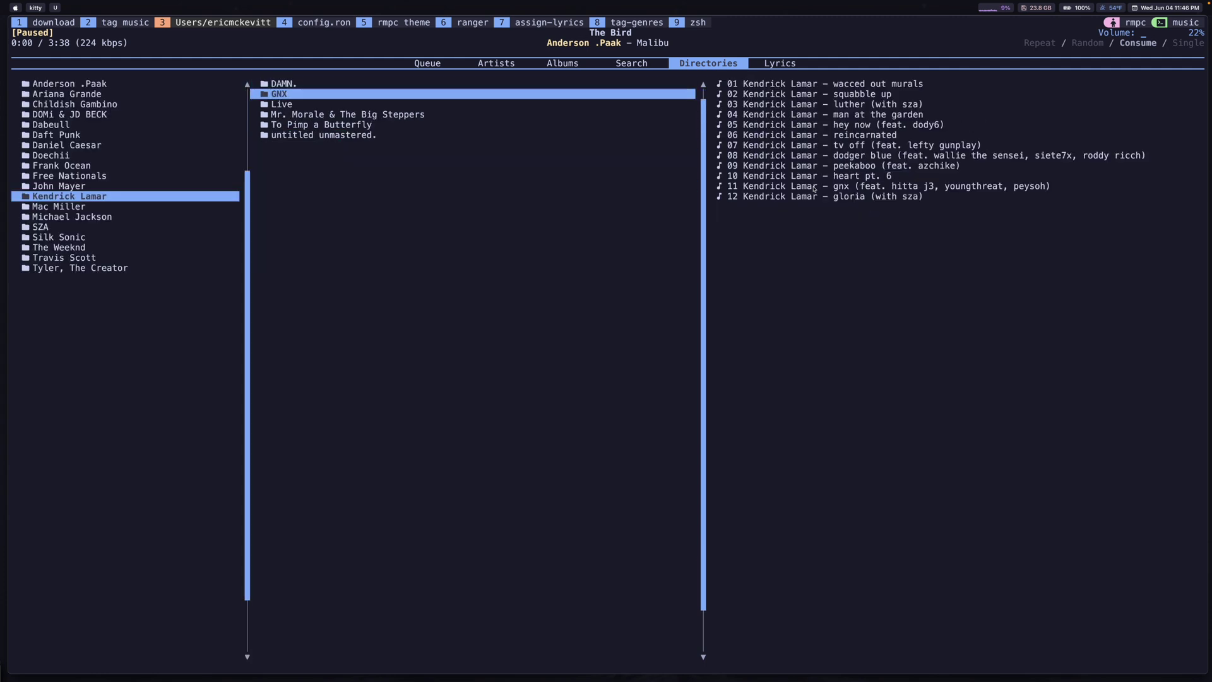
pyautogui.press('Down')
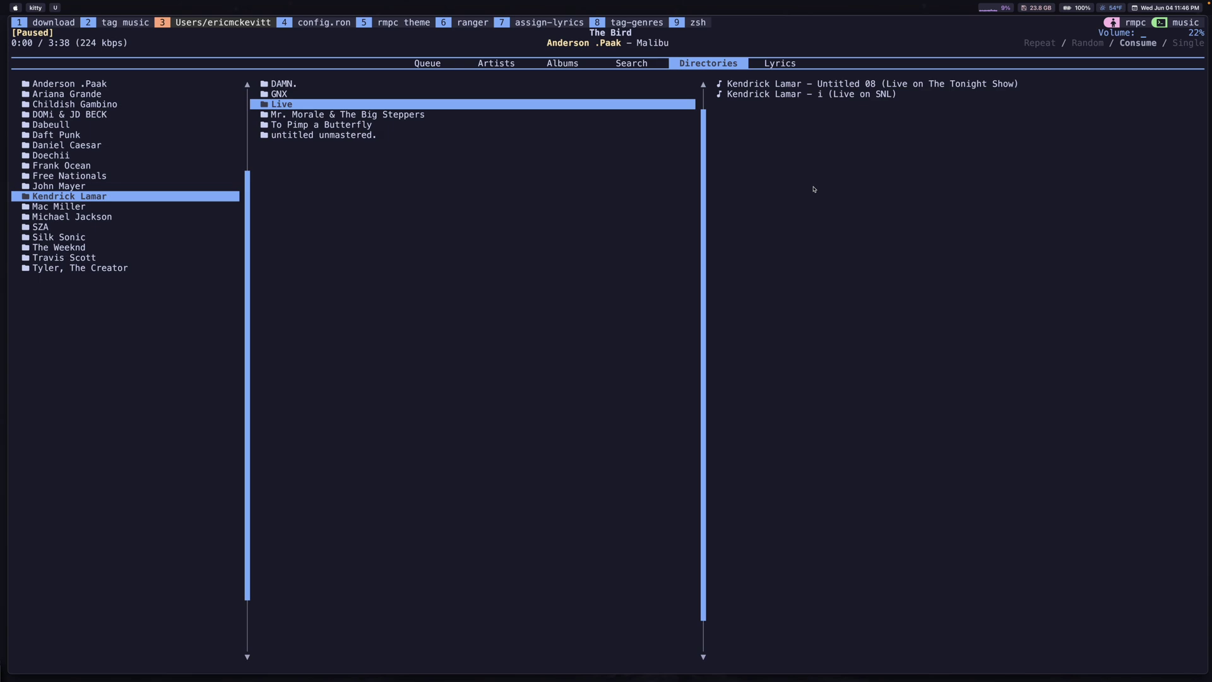
# Step: Look through Kendrick Lamar's other album folders down to untitled unmastered. and return to GNX
pyautogui.press('Down')
pyautogui.press('Down')
pyautogui.press('Down')
pyautogui.press('Up')
pyautogui.press('Up')
pyautogui.press('Up')
pyautogui.press('Up')
pyautogui.press('Down')
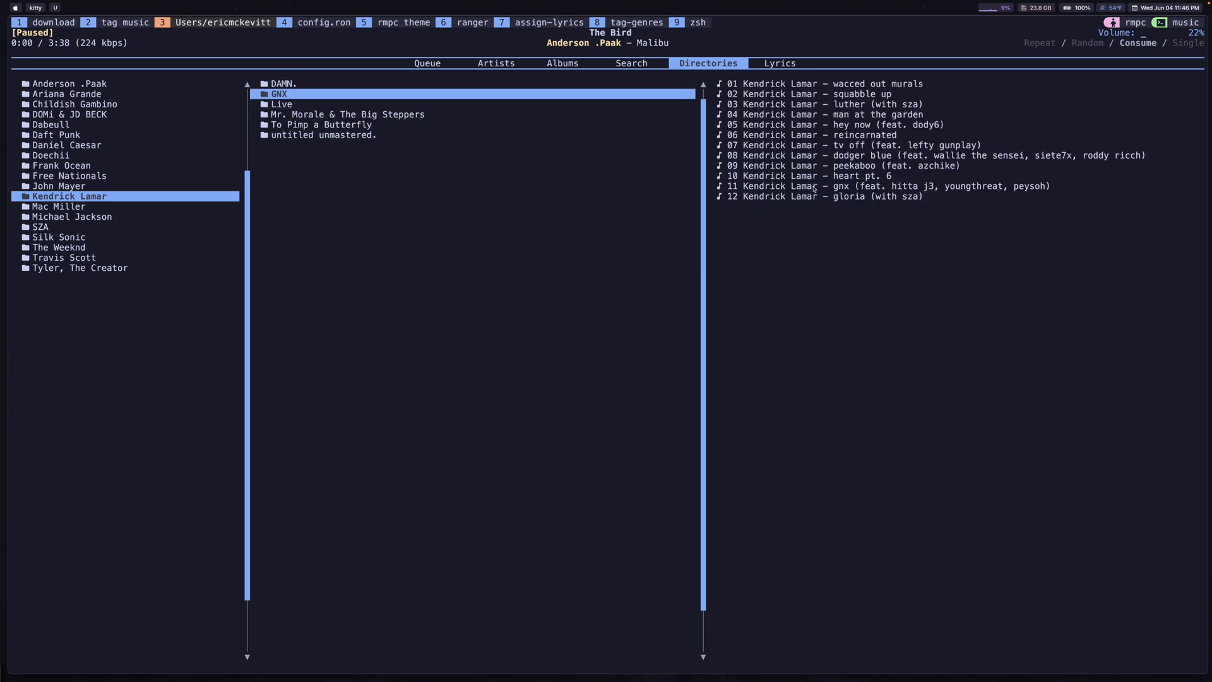
# Step: Open Kendrick Lamar's Live folder, examine the metadata of both live tracks and return to the folder list
pyautogui.press('Down')
pyautogui.press('Right')
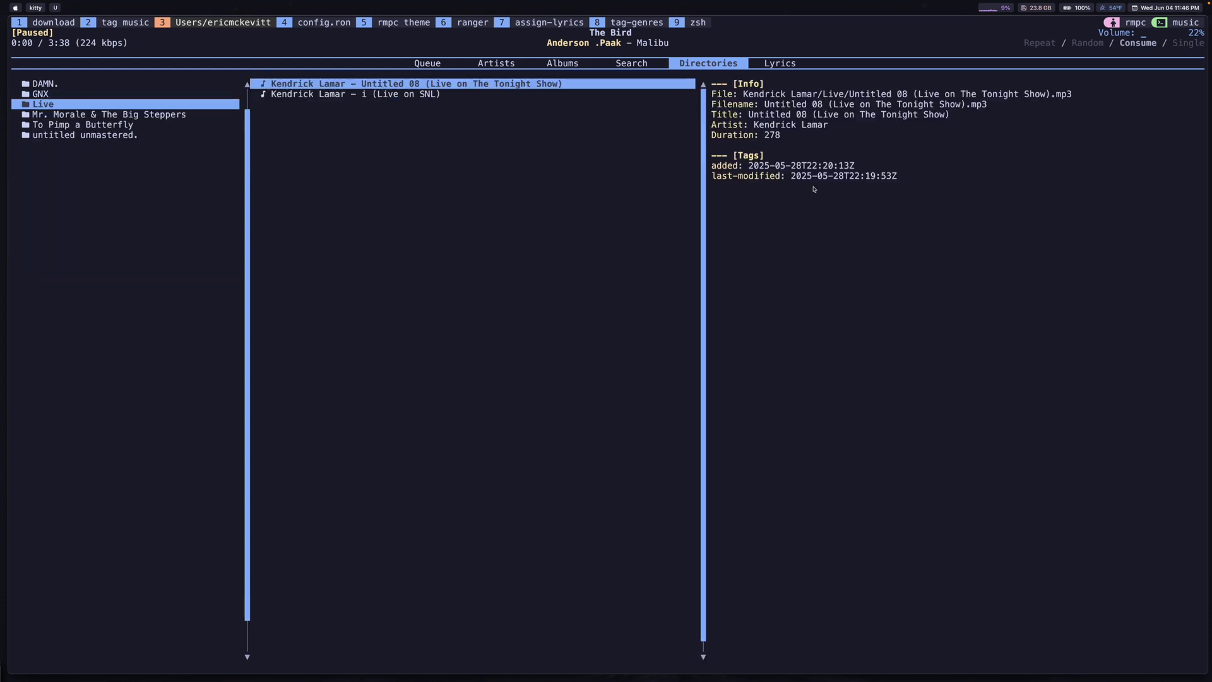
pyautogui.press('Down')
pyautogui.press('Up')
pyautogui.press('Down')
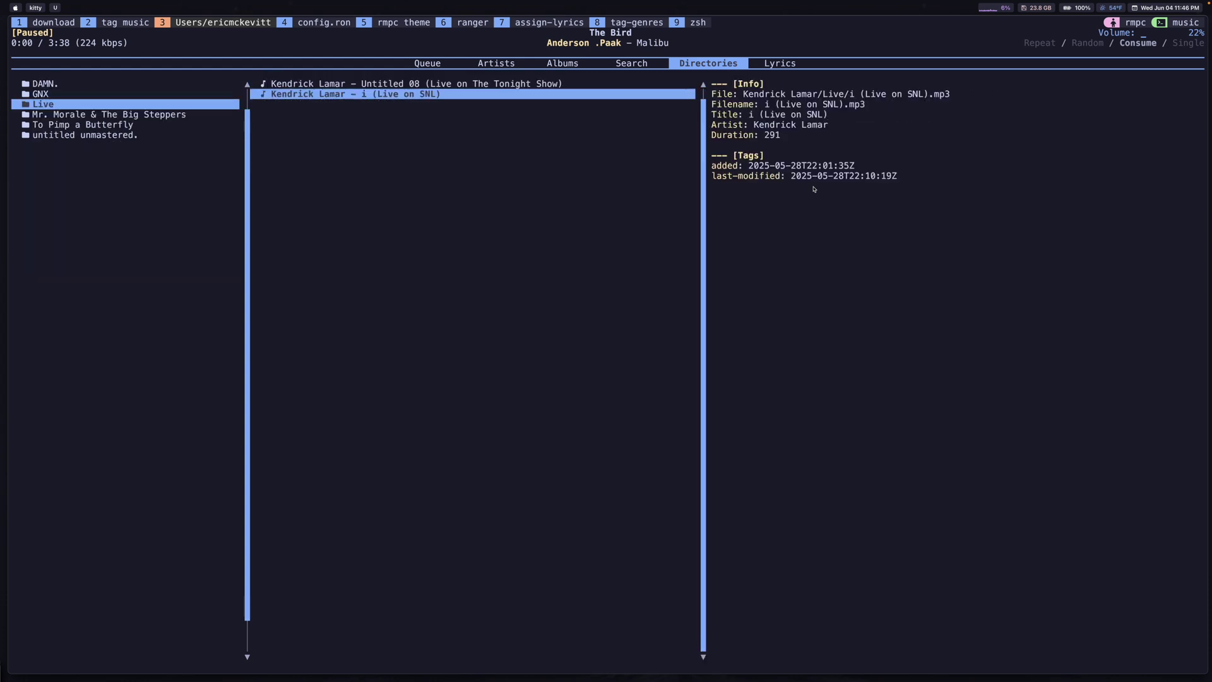
pyautogui.press('Left')
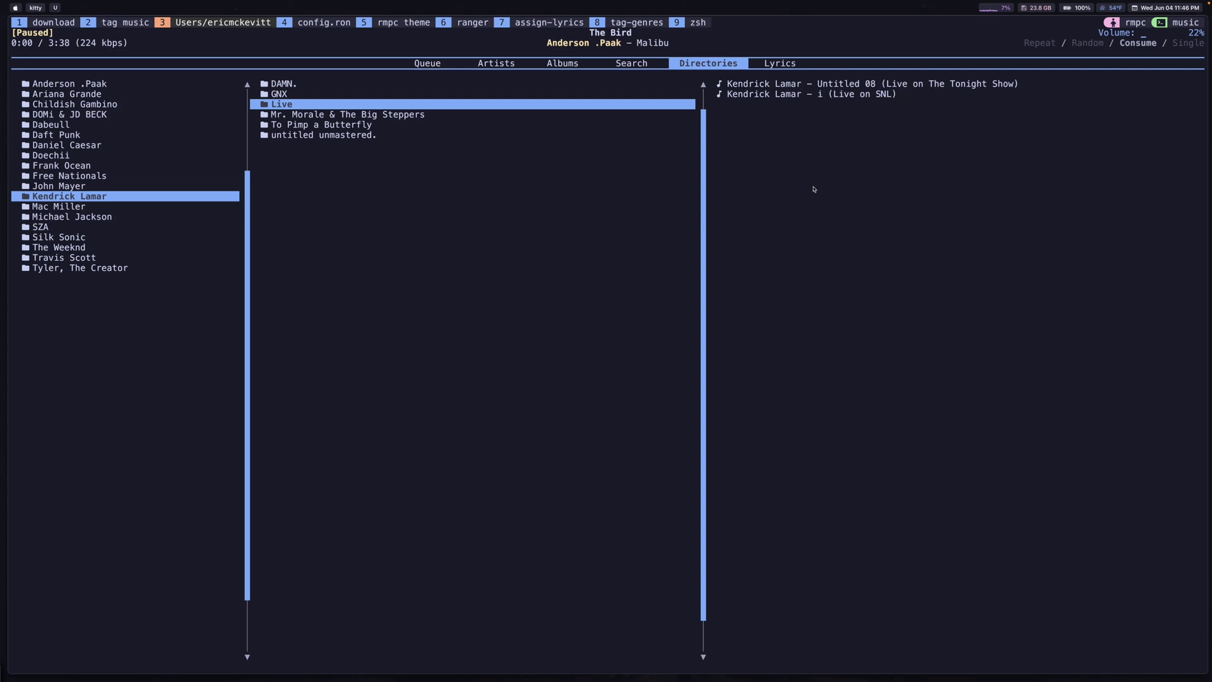
# Step: View the lyrics of The Bird and return to the first track of the queue
pyautogui.press('Tab')
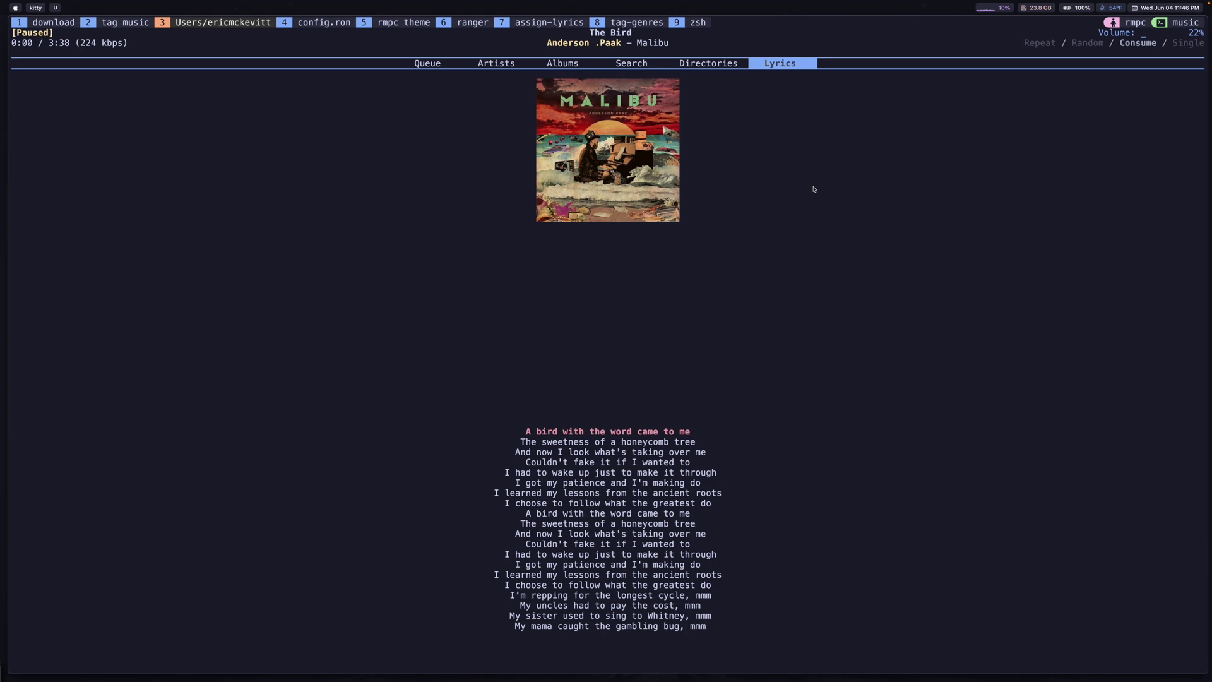
pyautogui.press('Tab')
pyautogui.press('Up')
pyautogui.press('Up')
pyautogui.press('Up')
pyautogui.press('Up')
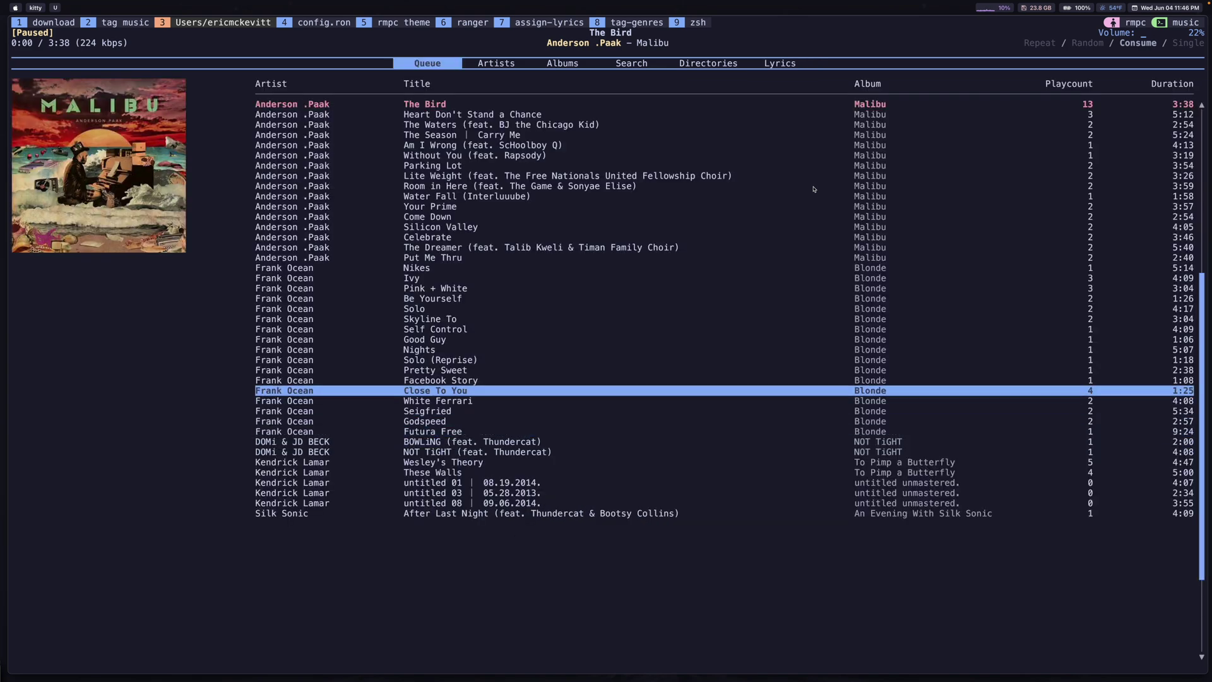
pyautogui.press('g')
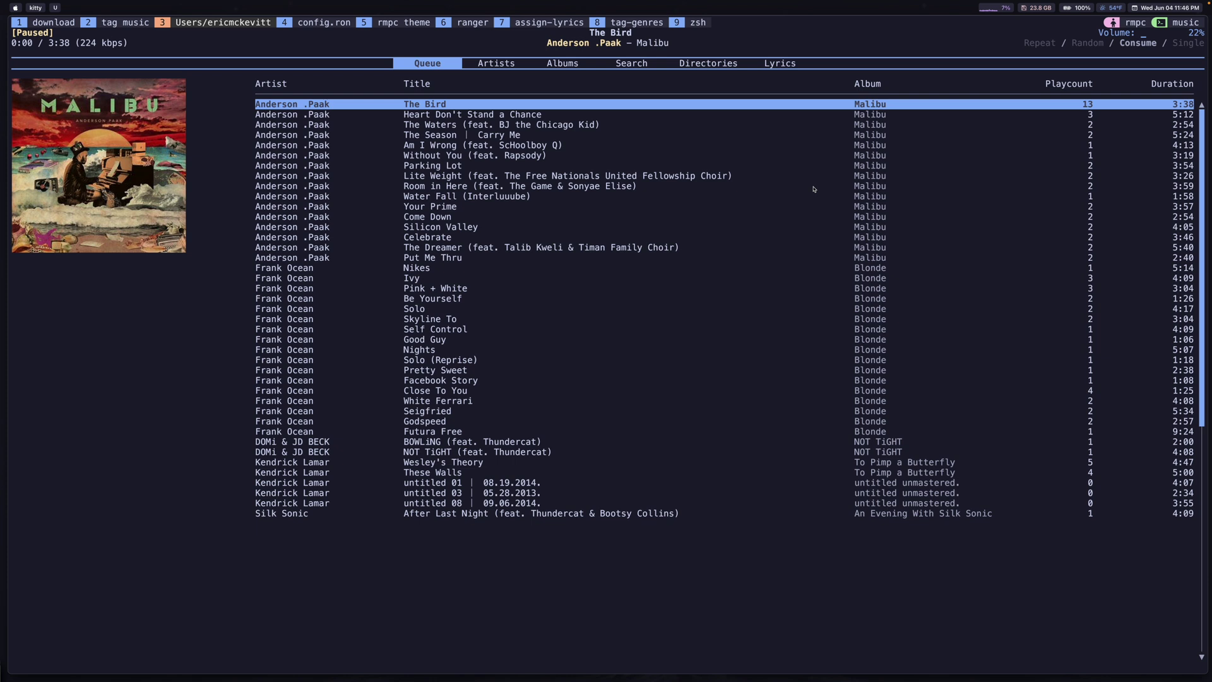
# Step: Play The Bird and seek forward to about 1:19
pyautogui.press('XF86AudioMute')
pyautogui.press('p')
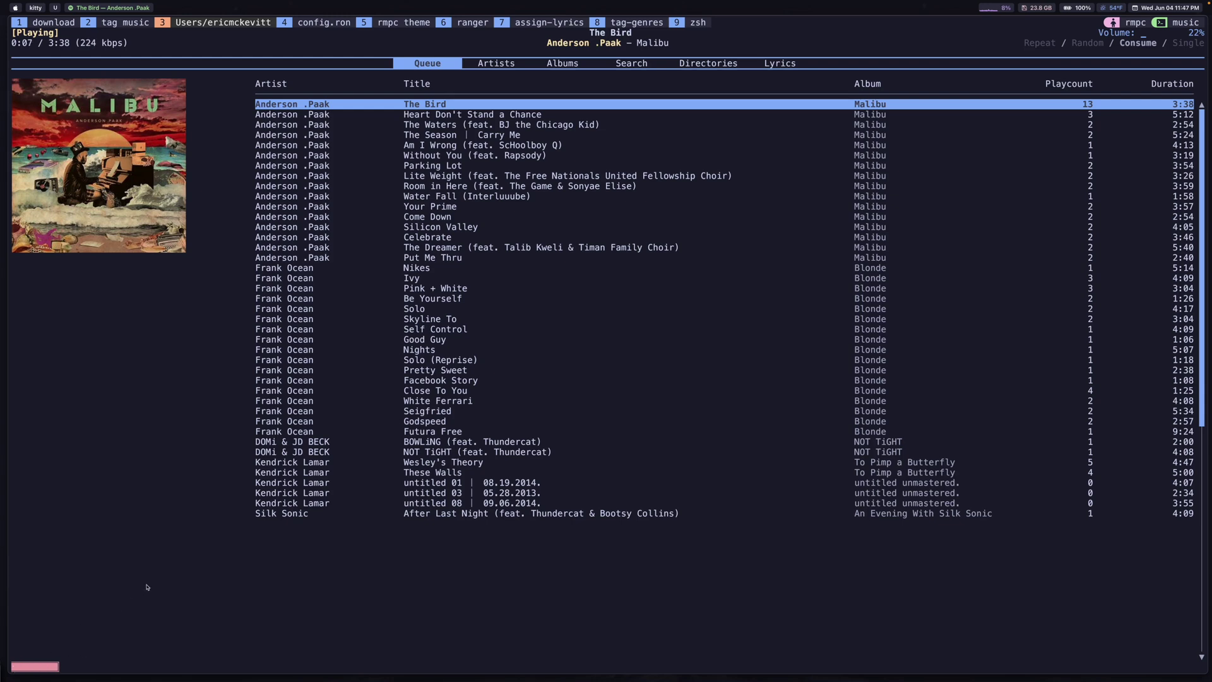
pyautogui.press('f')
pyautogui.press('f')
pyautogui.press('f')
pyautogui.press('f')
pyautogui.press('f')
pyautogui.press('f')
pyautogui.press('f')
pyautogui.press('f')
pyautogui.press('f')
pyautogui.press('f')
pyautogui.press('f')
pyautogui.press('f')
pyautogui.press('f')
pyautogui.press('f')
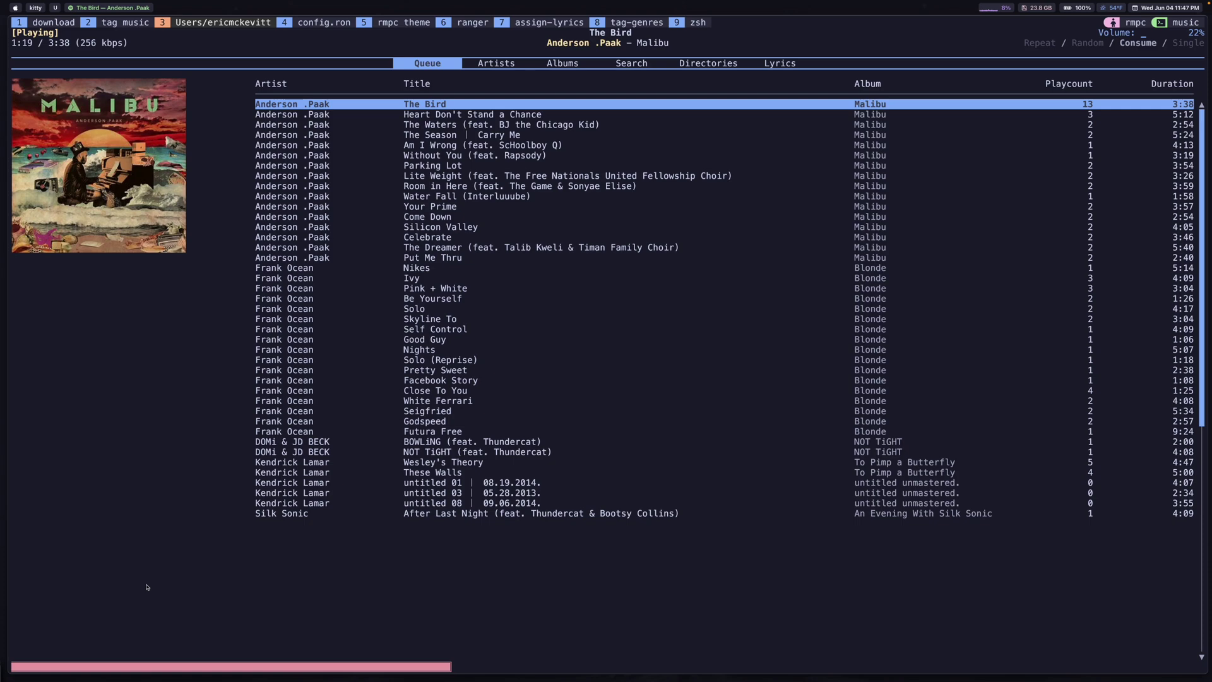
# Step: Show the synced lyrics of The Bird during playback and pause the song at about 1:34
pyautogui.hotkey('shift', 'Tab')
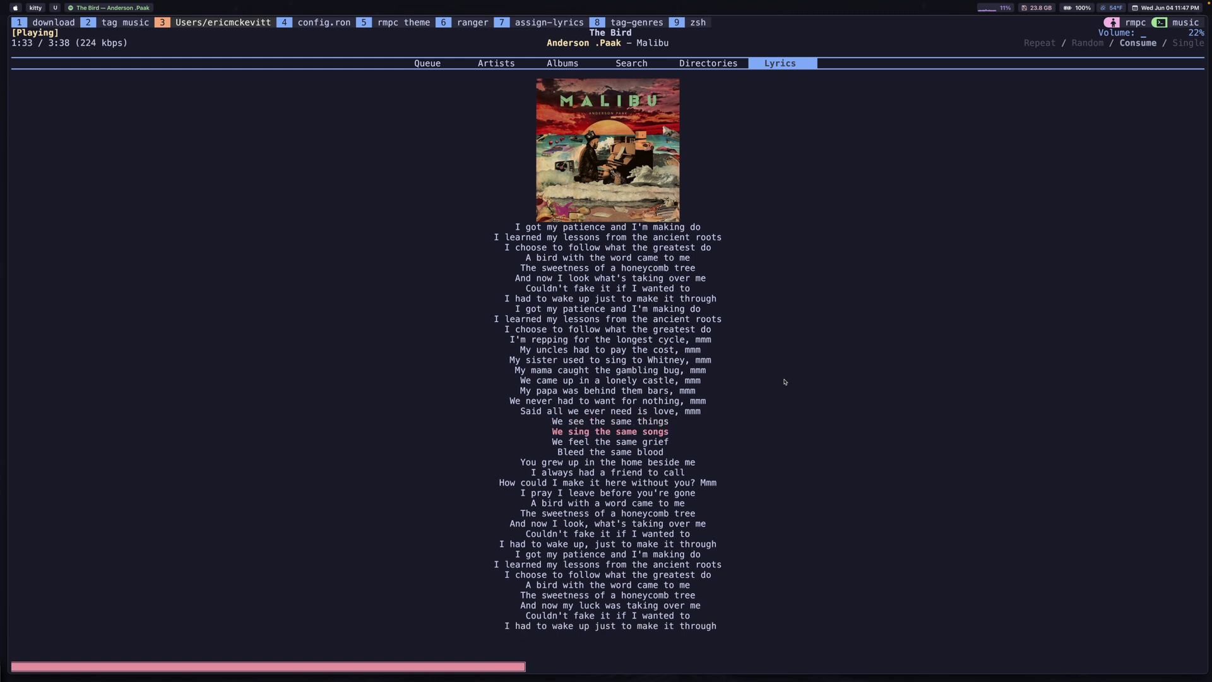
pyautogui.press('p')
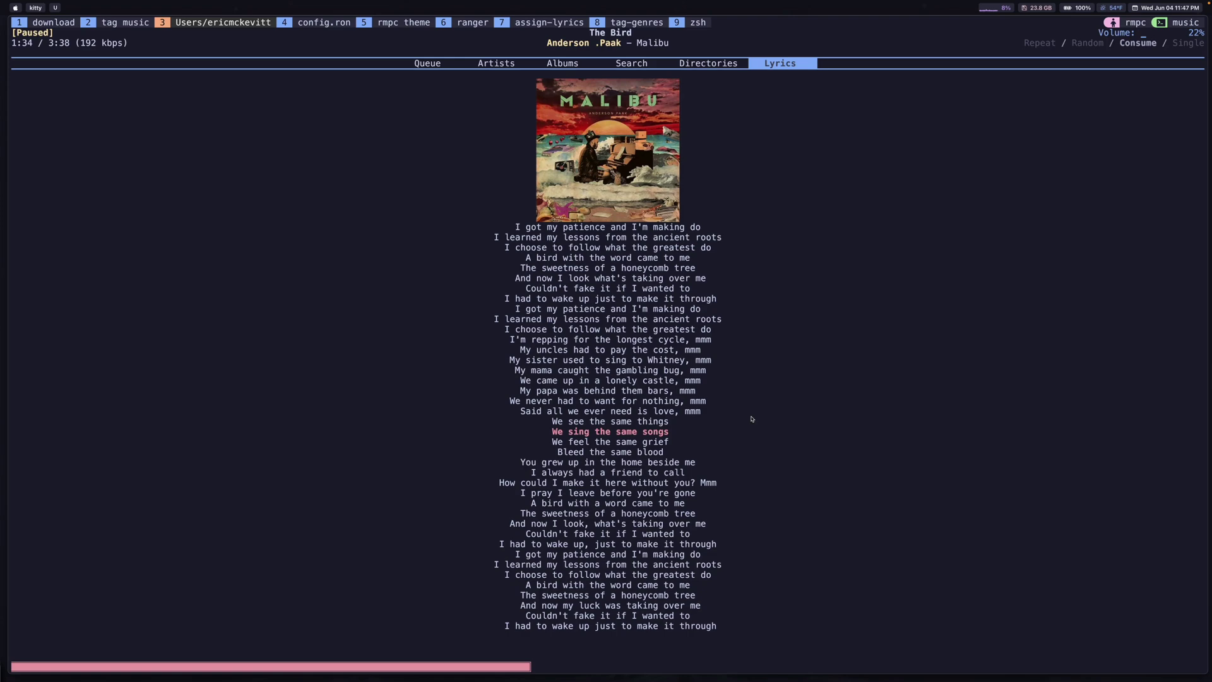
# Step: Mark the eight tracks from BOWLiNG to After Last Night in the queue and remove them
pyautogui.press('1')
pyautogui.press('j')
pyautogui.press('j')
pyautogui.press('j')
pyautogui.press('j')
pyautogui.press('j')
pyautogui.press('j')
pyautogui.press('j')
pyautogui.press('j')
pyautogui.press('j')
pyautogui.press('j')
pyautogui.press('j')
pyautogui.press('j')
pyautogui.press('j')
pyautogui.press('j')
pyautogui.press('j')
pyautogui.press('j')
pyautogui.press('j')
pyautogui.press('j')
pyautogui.press('j')
pyautogui.press('j')
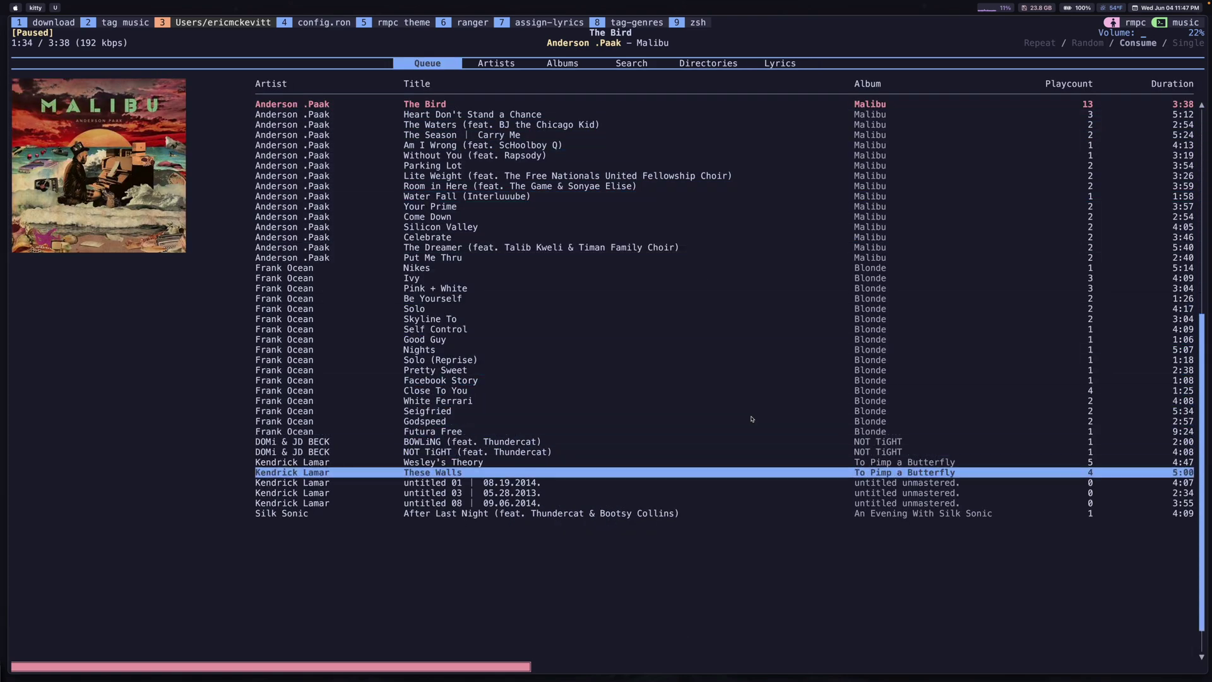
pyautogui.press('k')
pyautogui.press('k')
pyautogui.press('k')
pyautogui.press('space')
pyautogui.press('space')
pyautogui.press('space')
pyautogui.press('space')
pyautogui.press('space')
pyautogui.press('space')
pyautogui.press('space')
pyautogui.press('space')
pyautogui.press('d')
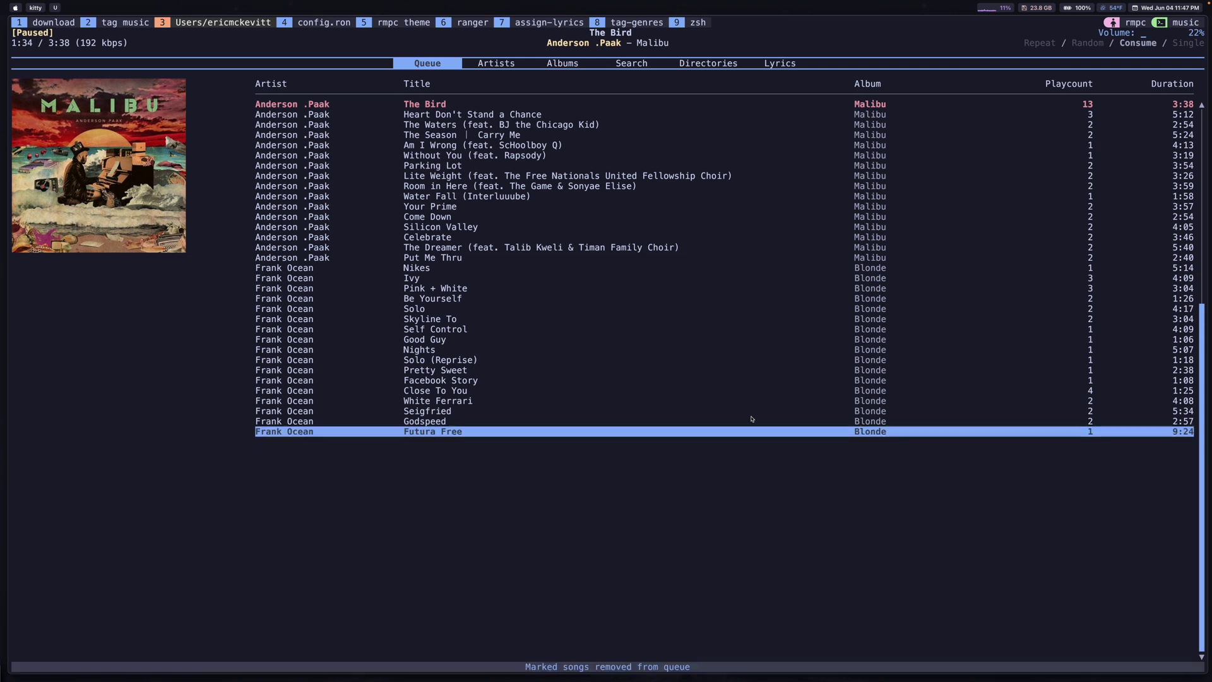
pyautogui.press('k')
pyautogui.press('k')
pyautogui.press('k')
pyautogui.press('k')
pyautogui.press('k')
pyautogui.press('k')
pyautogui.press('k')
pyautogui.press('k')
pyautogui.press('k')
pyautogui.press('k')
pyautogui.press('k')
pyautogui.press('k')
pyautogui.press('k')
pyautogui.press('k')
pyautogui.press('k')
pyautogui.press('k')
pyautogui.press('k')
pyautogui.press('k')
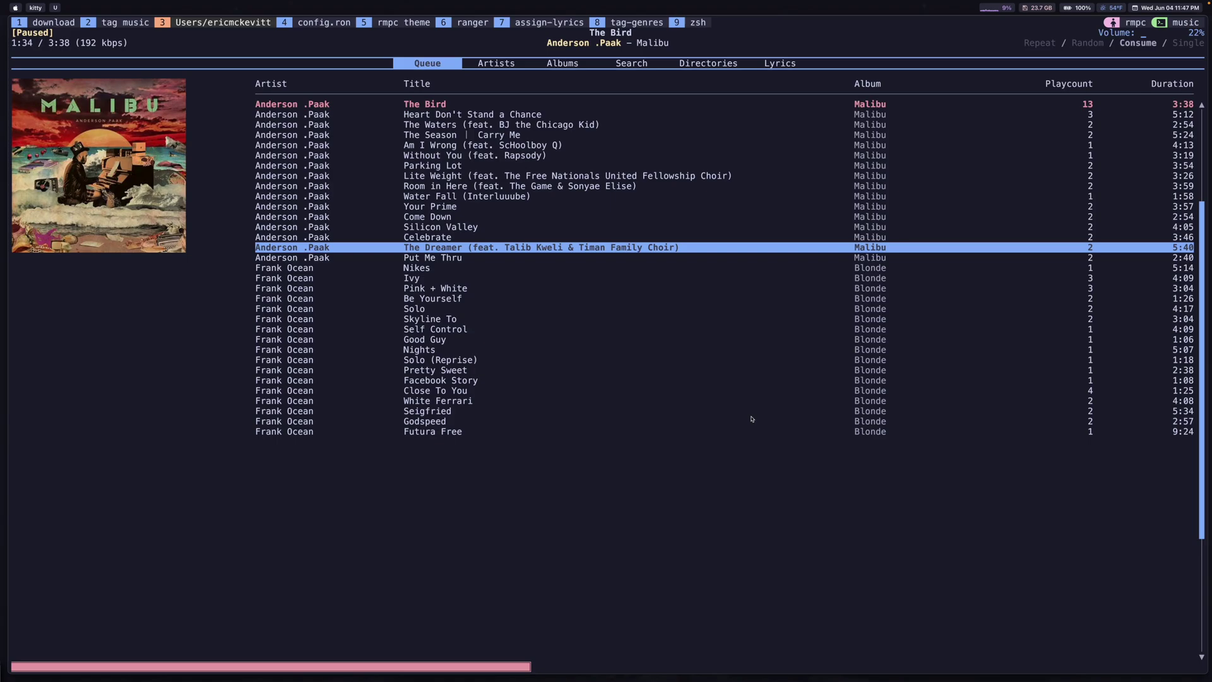
# Step: Switch to qutebrowser and copy the URL of the YouTube video Leon Thomas: Tiny Desk Concert
pyautogui.press('super+Tab')
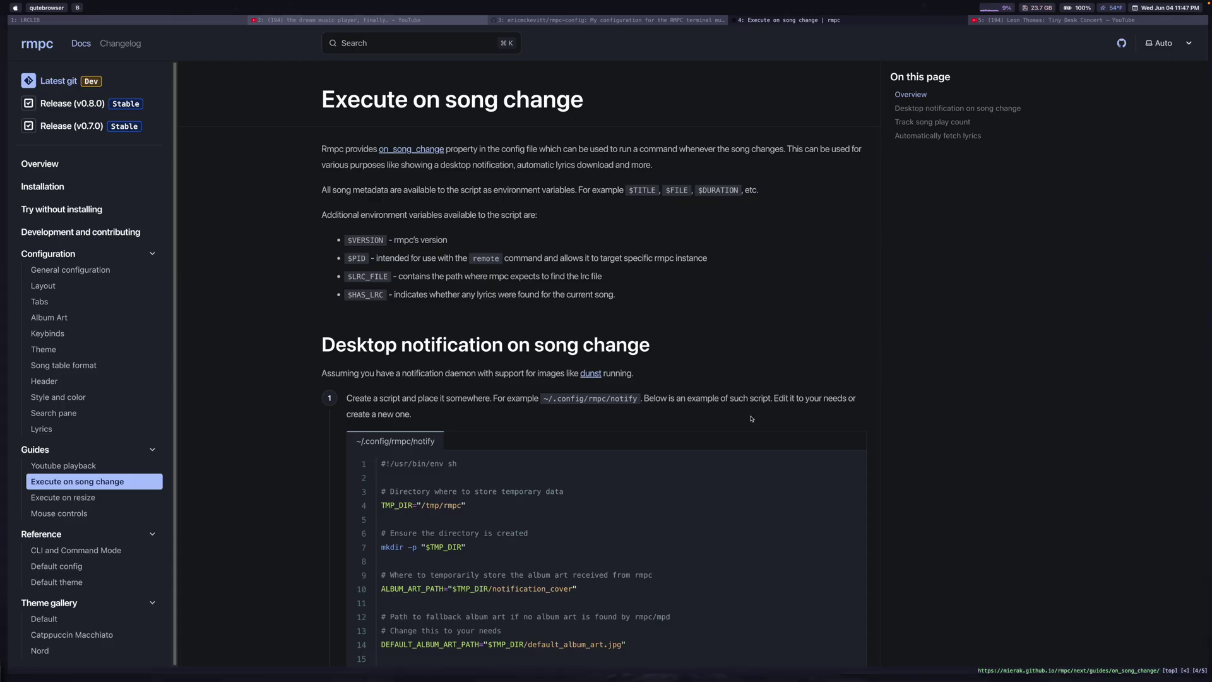
pyautogui.hotkey('shift', 'j')
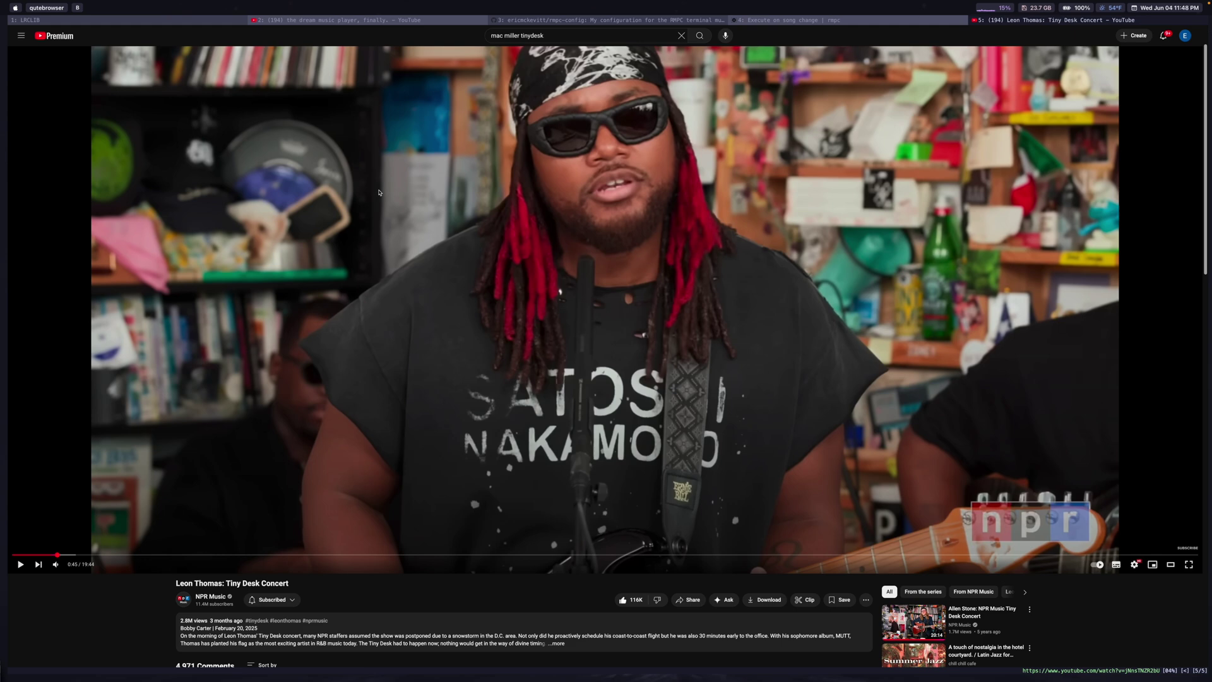
pyautogui.press('y')
pyautogui.press('y')
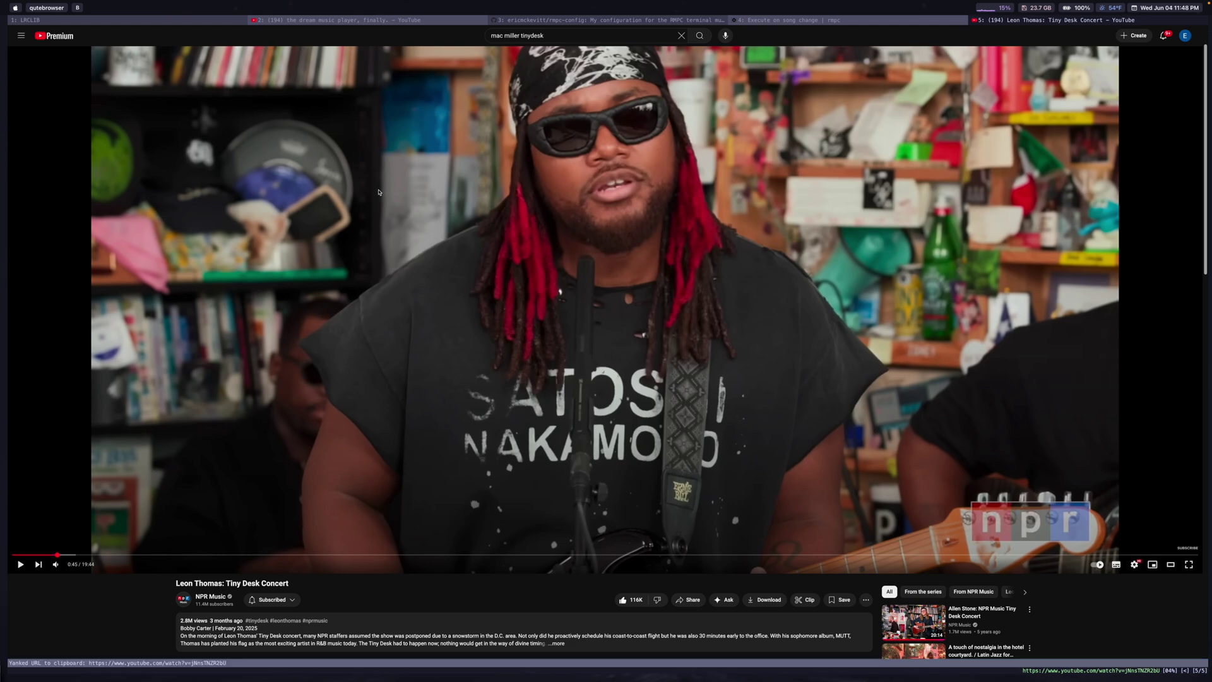
pyautogui.hotkey('alt', 'u')
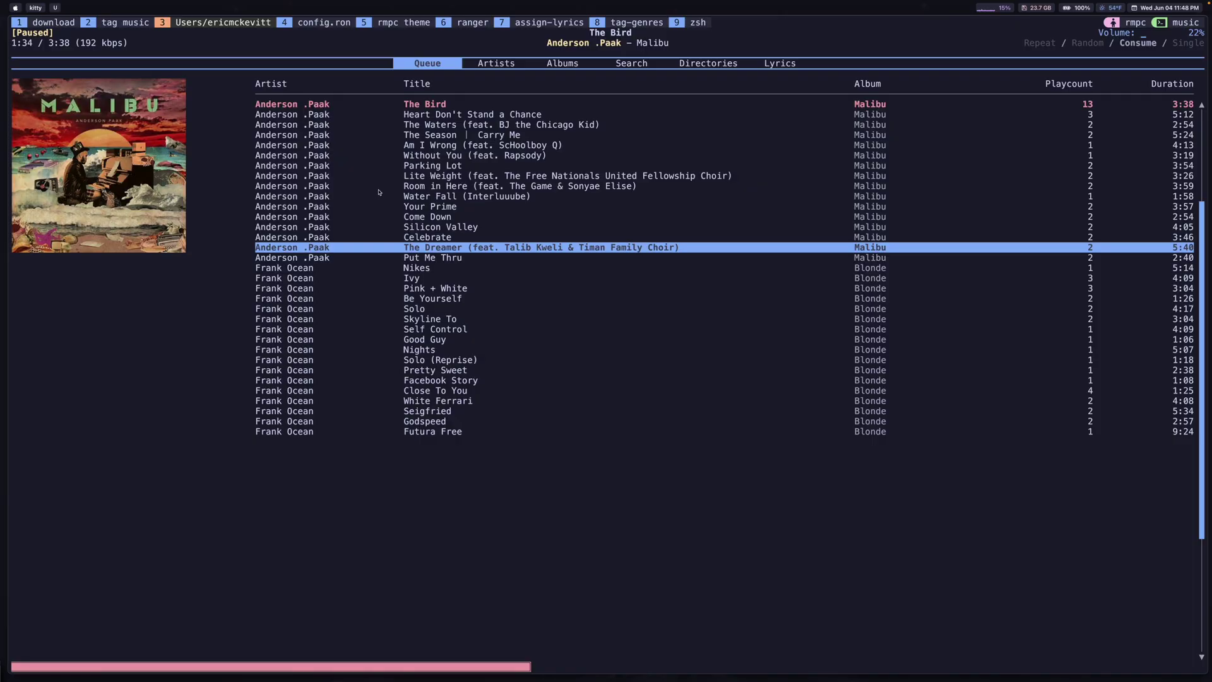
pyautogui.press(':')
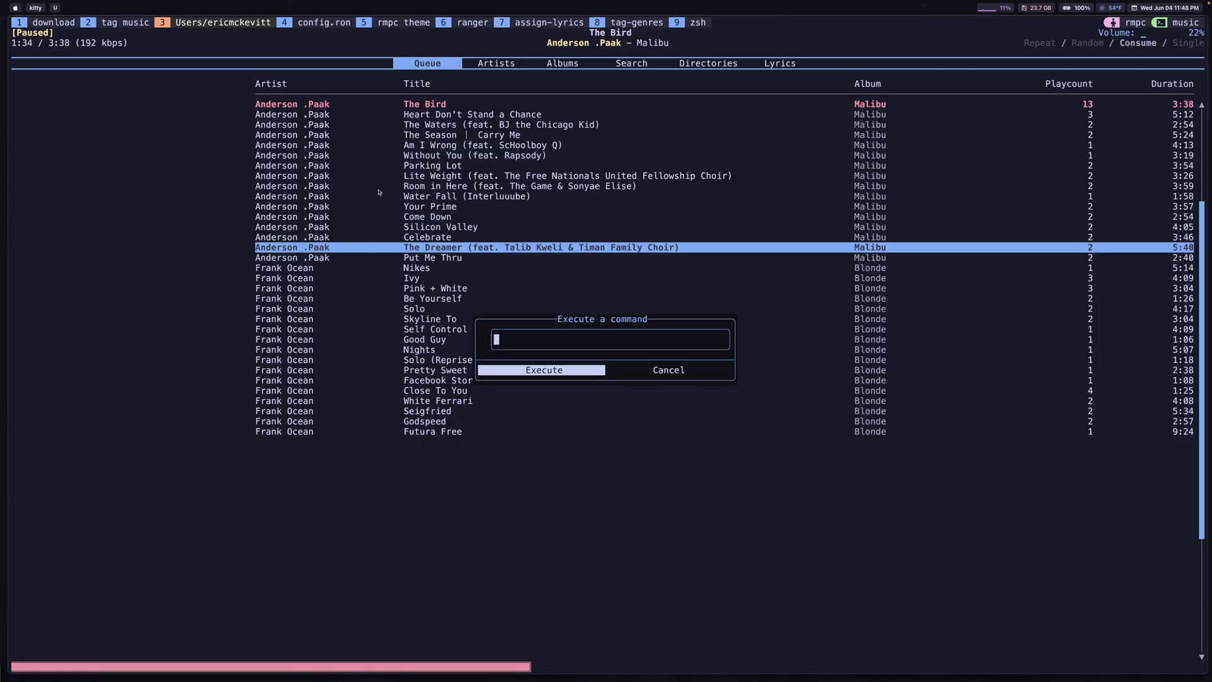
pyautogui.write('addyt')
pyautogui.write('https://www.youtube.com/watch?v=jNnsTNZR2bU')
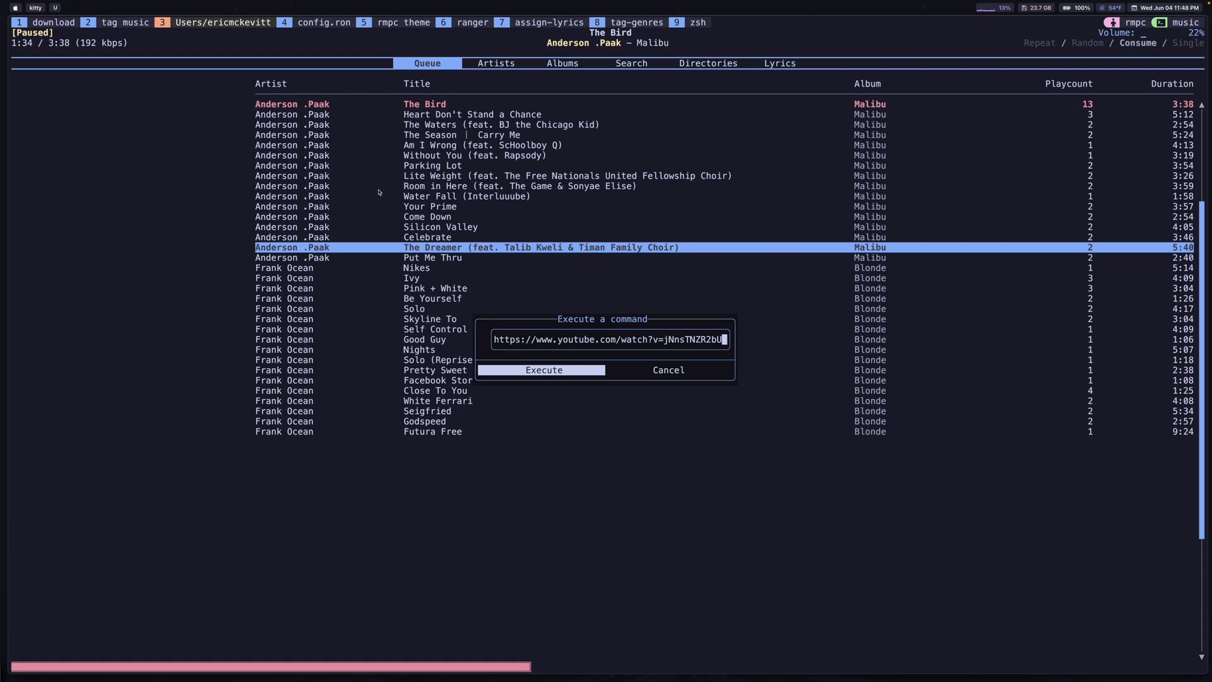
pyautogui.press('Return')
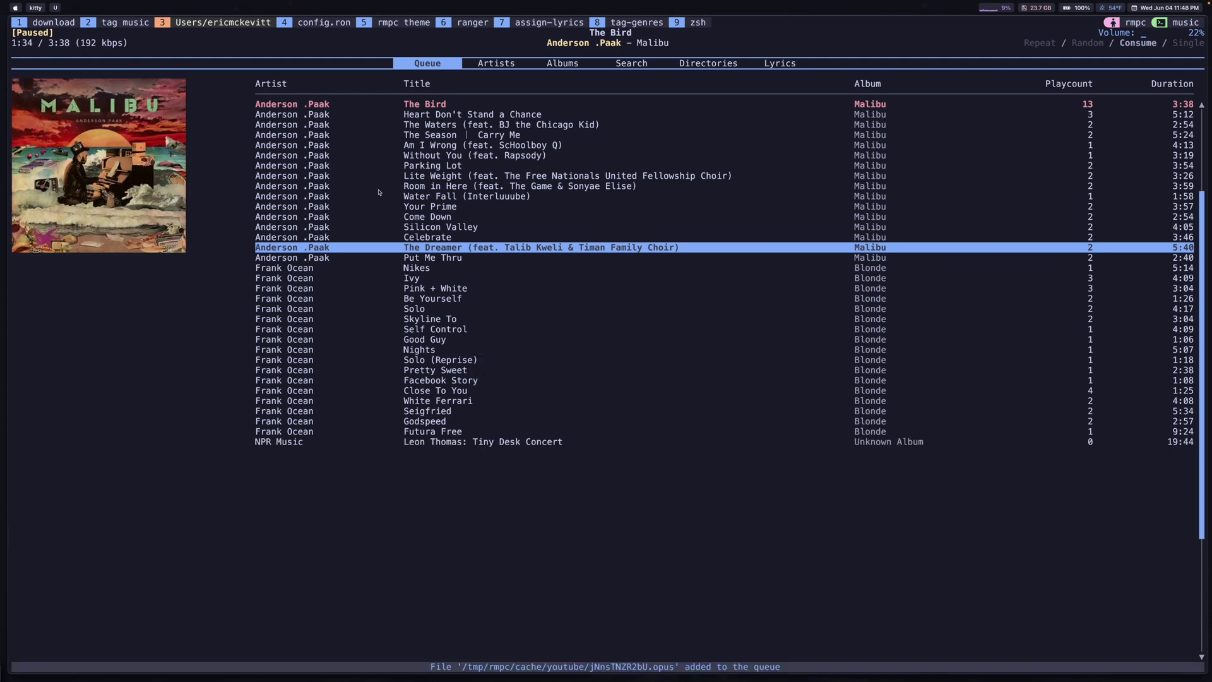
pyautogui.hotkey('shift', 'g')
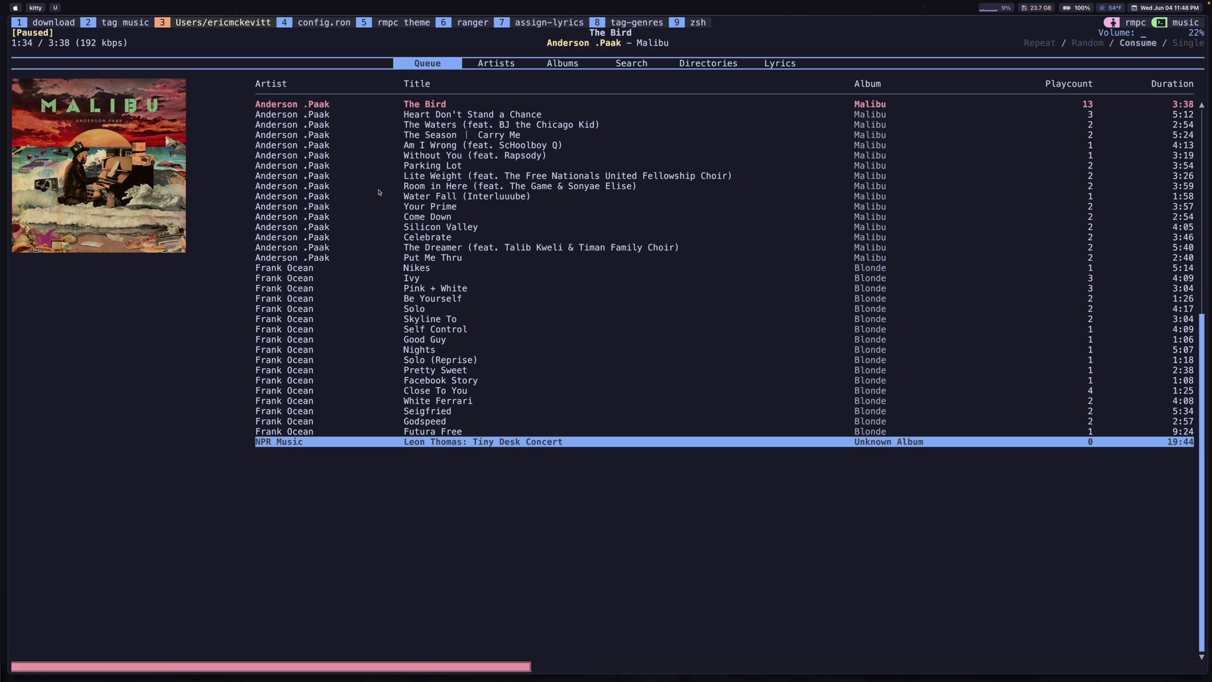
pyautogui.press('k')
pyautogui.press('j')
pyautogui.press('k')
pyautogui.press('k')
pyautogui.press('k')
pyautogui.press('k')
pyautogui.press('k')
pyautogui.press('k')
pyautogui.press('k')
pyautogui.press('k')
pyautogui.press('k')
pyautogui.press('k')
pyautogui.press('k')
pyautogui.press('k')
pyautogui.press('k')
pyautogui.press('k')
pyautogui.press('k')
pyautogui.press('k')
pyautogui.press('k')
pyautogui.press('k')
pyautogui.press('k')
pyautogui.press('k')
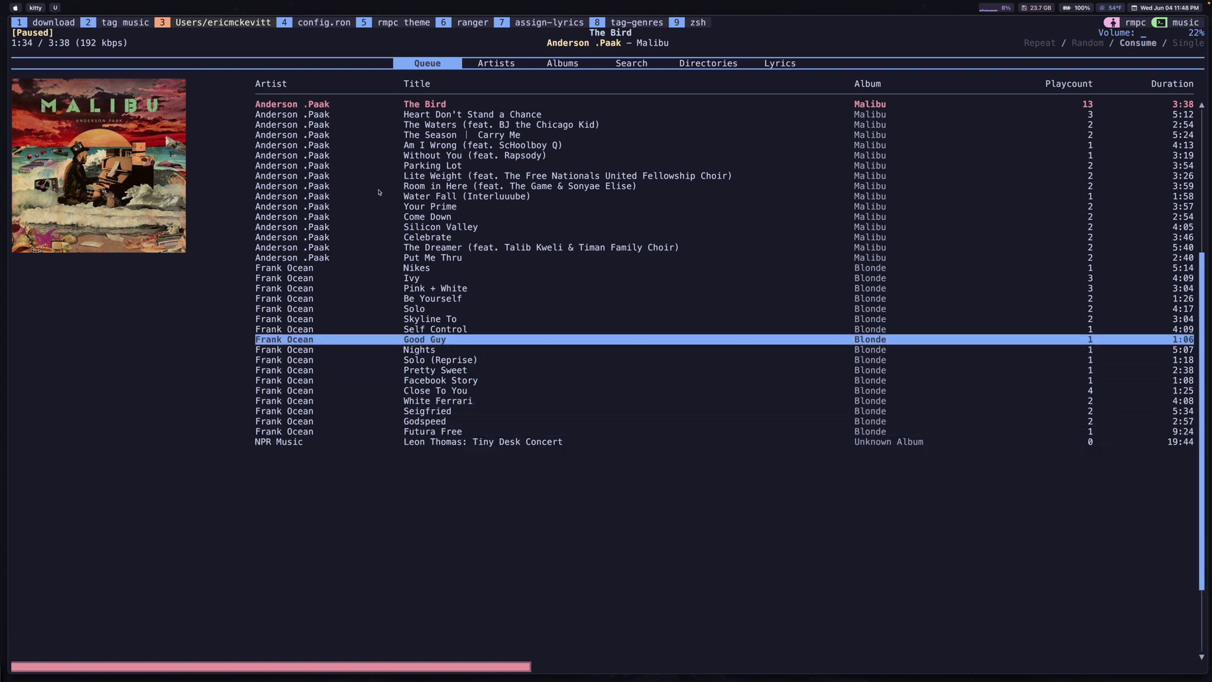
# Step: Select Leon Thomas: Tiny Desk Concert at the end of the queue and make it the current track
pyautogui.press('j')
pyautogui.press('j')
pyautogui.press('j')
pyautogui.press('j')
pyautogui.press('j')
pyautogui.press('j')
pyautogui.press('j')
pyautogui.press('j')
pyautogui.press('j')
pyautogui.press('j')
pyautogui.press('j')
pyautogui.press('j')
pyautogui.press('j')
pyautogui.press('j')
pyautogui.press('j')
pyautogui.press('j')
pyautogui.press('j')
pyautogui.press('j')
pyautogui.press('j')
pyautogui.press('j')
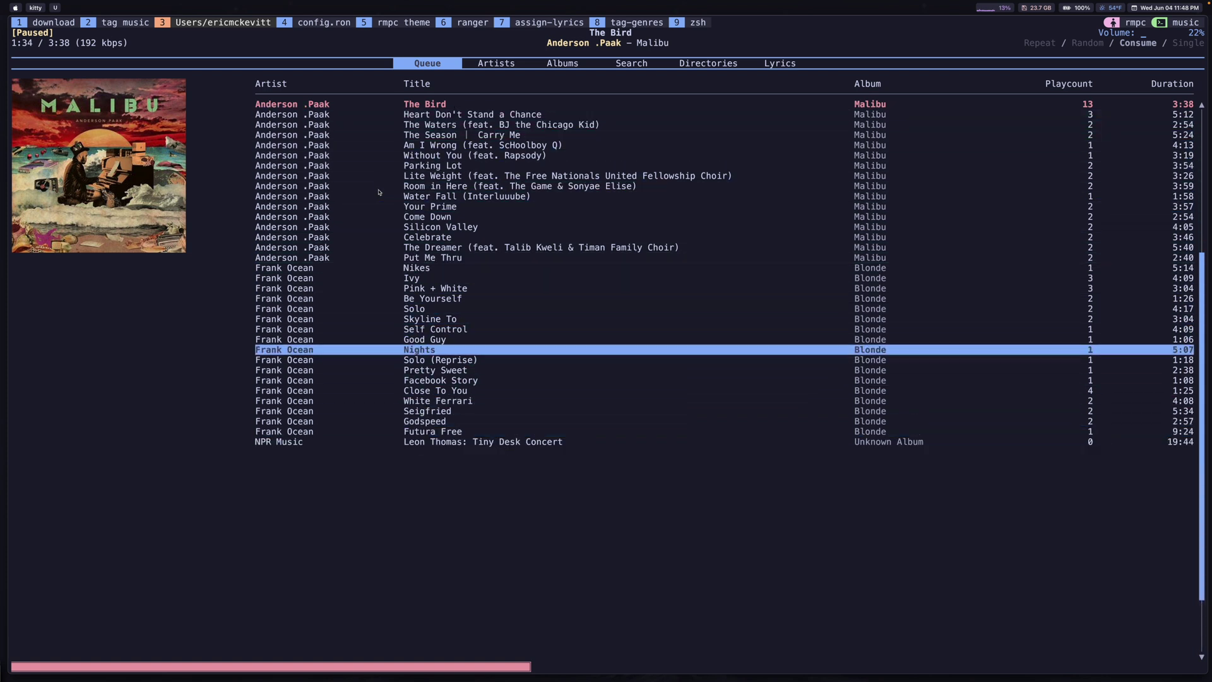
pyautogui.press('j')
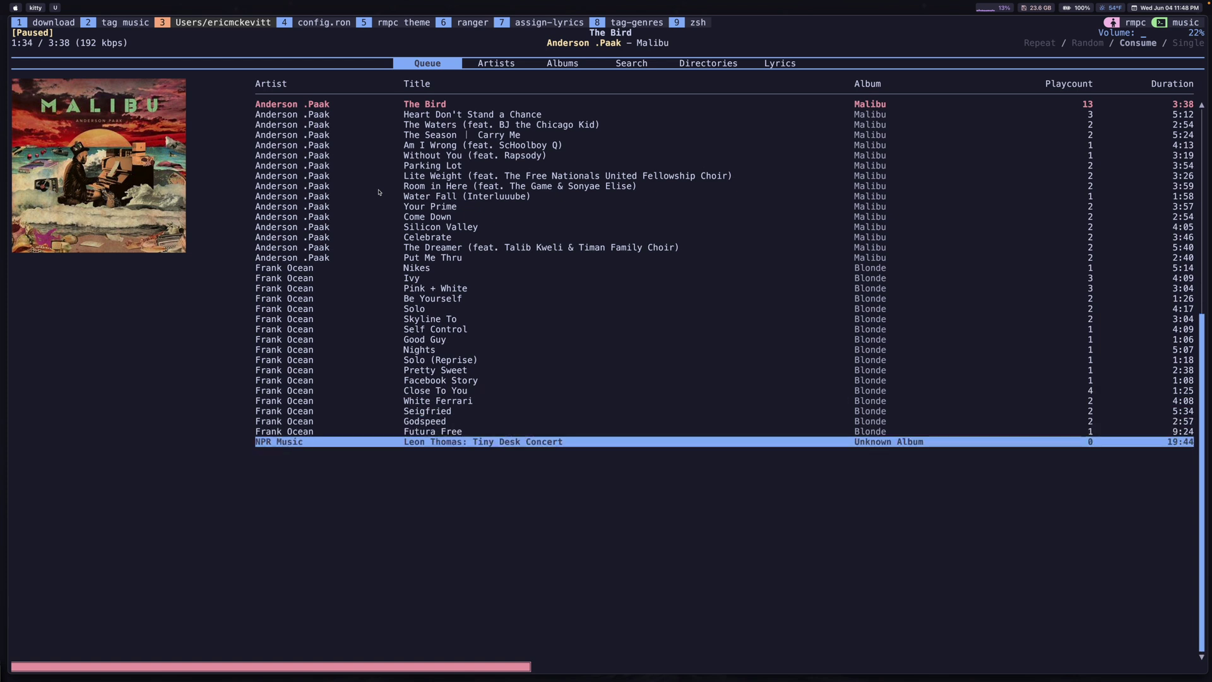
pyautogui.press('Return')
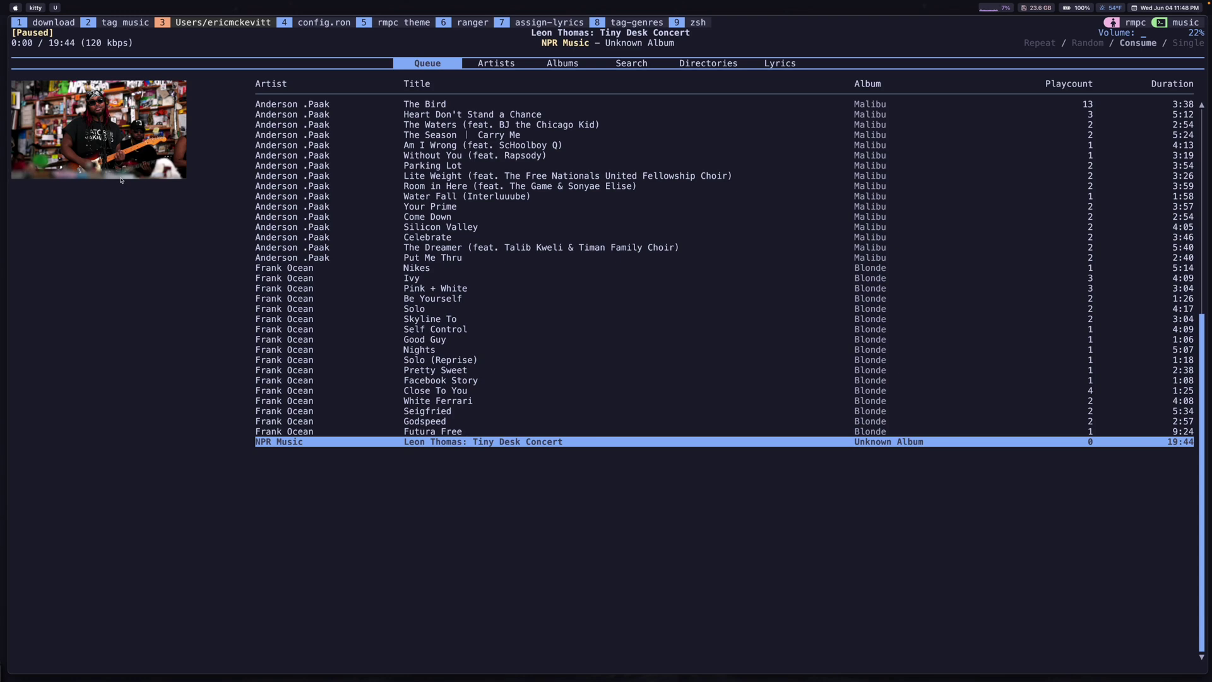
pyautogui.press('Up')
pyautogui.press('Up')
pyautogui.press('Up')
pyautogui.press('Up')
pyautogui.press('Up')
pyautogui.press('Up')
pyautogui.press('Up')
pyautogui.press('Up')
pyautogui.press('Up')
pyautogui.press('Up')
pyautogui.press('Up')
pyautogui.press('Up')
pyautogui.press('Up')
pyautogui.press('Up')
pyautogui.press('Up')
pyautogui.press('Up')
pyautogui.press('Up')
pyautogui.press('Up')
pyautogui.press('Up')
# Step: Remove Leon Thomas: Tiny Desk Concert from the end of the queue
pyautogui.press('Down')
pyautogui.press('Down')
pyautogui.press('Down')
pyautogui.press('Down')
pyautogui.press('Down')
pyautogui.press('Down')
pyautogui.press('Down')
pyautogui.press('Down')
pyautogui.press('Down')
pyautogui.press('Down')
pyautogui.press('Down')
pyautogui.press('Down')
pyautogui.press('Down')
pyautogui.press('Down')
pyautogui.press('Down')
pyautogui.press('Down')
pyautogui.press('Down')
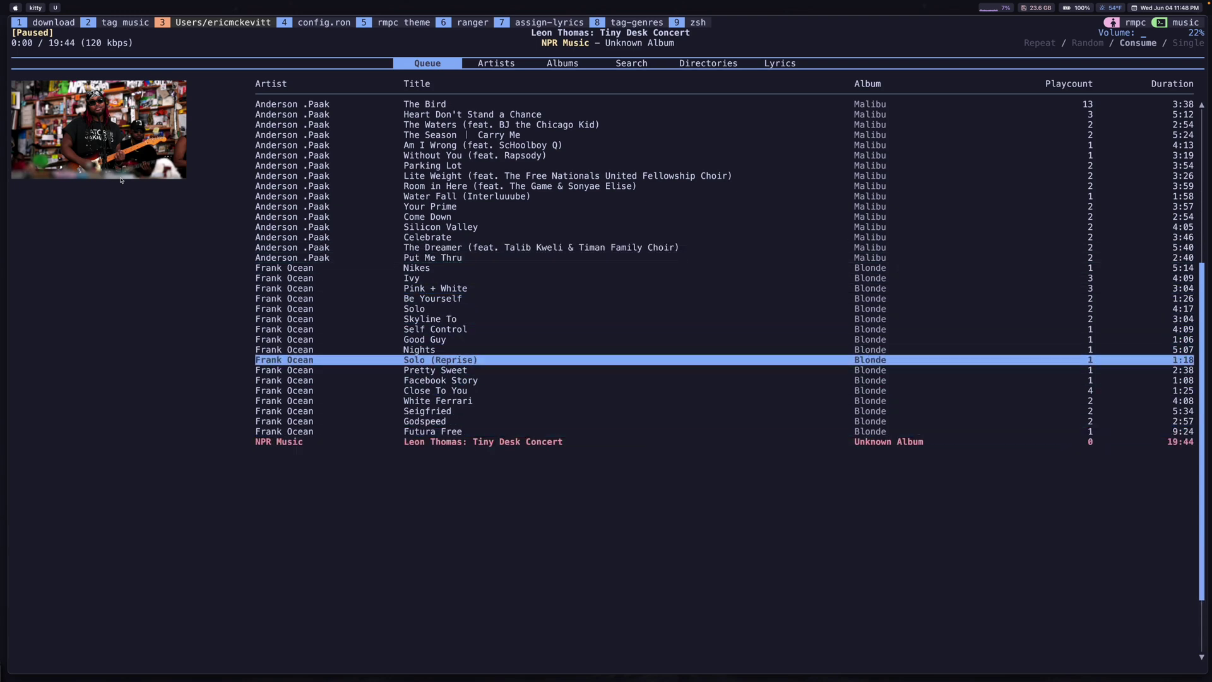
pyautogui.press('Down')
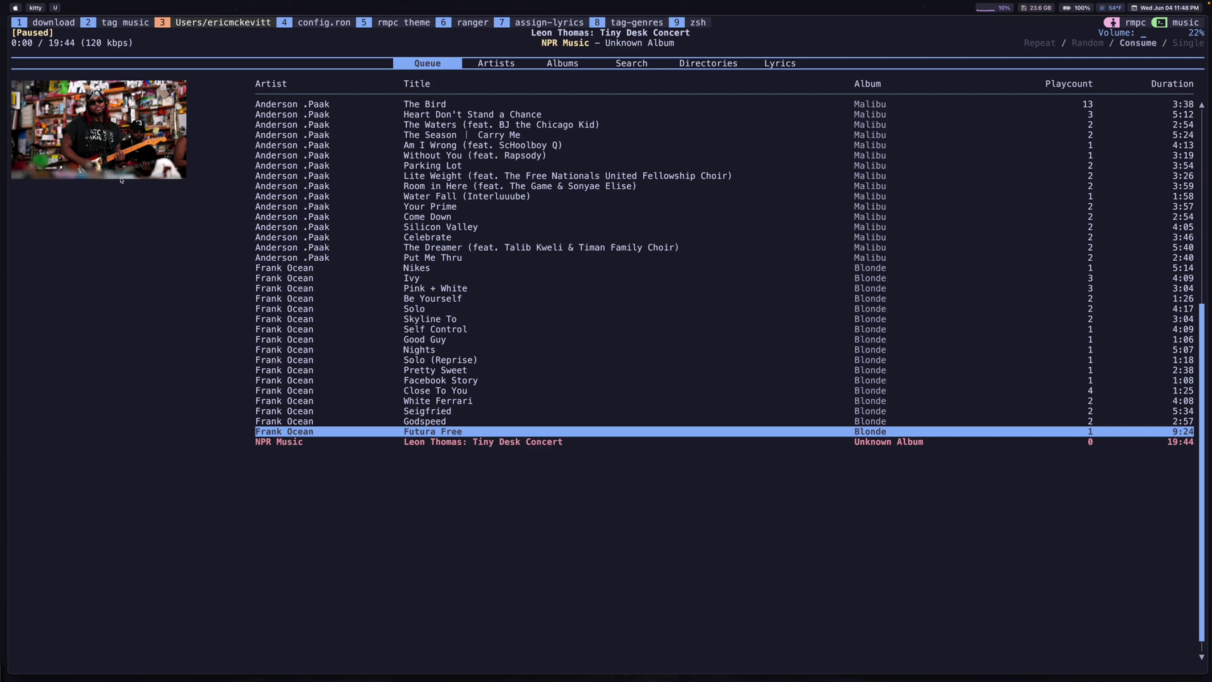
pyautogui.press('Down')
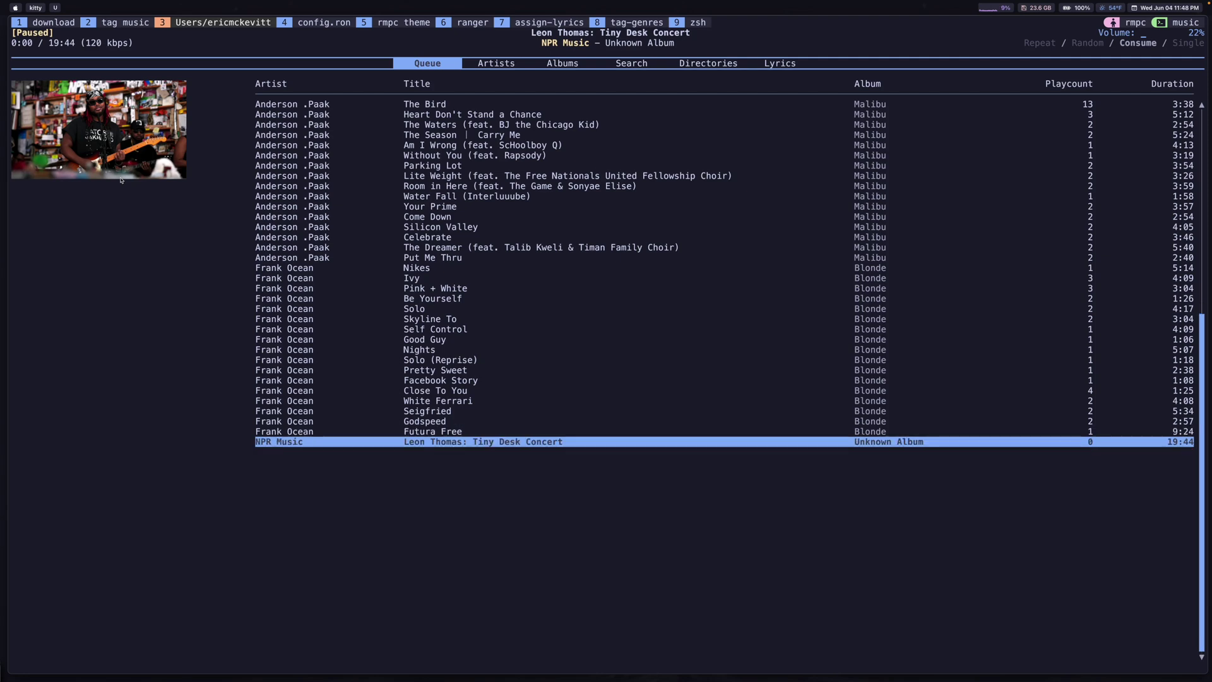
pyautogui.press('d')
pyautogui.press('Up')
pyautogui.press('Up')
pyautogui.press('Up')
pyautogui.press('Up')
pyautogui.press('Up')
pyautogui.press('Up')
pyautogui.press('Up')
pyautogui.press('Up')
pyautogui.press('Up')
pyautogui.press('Up')
pyautogui.press('Up')
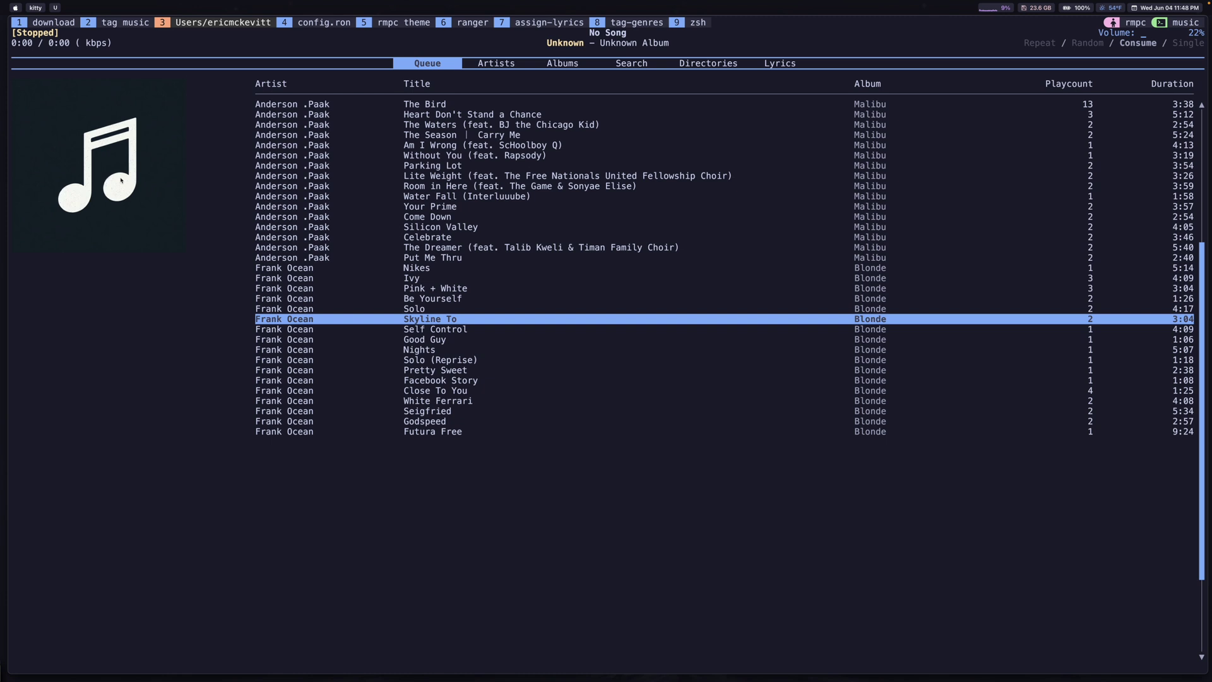
pyautogui.press('Up')
pyautogui.press('Up')
pyautogui.press('Up')
pyautogui.press('Up')
pyautogui.press('Up')
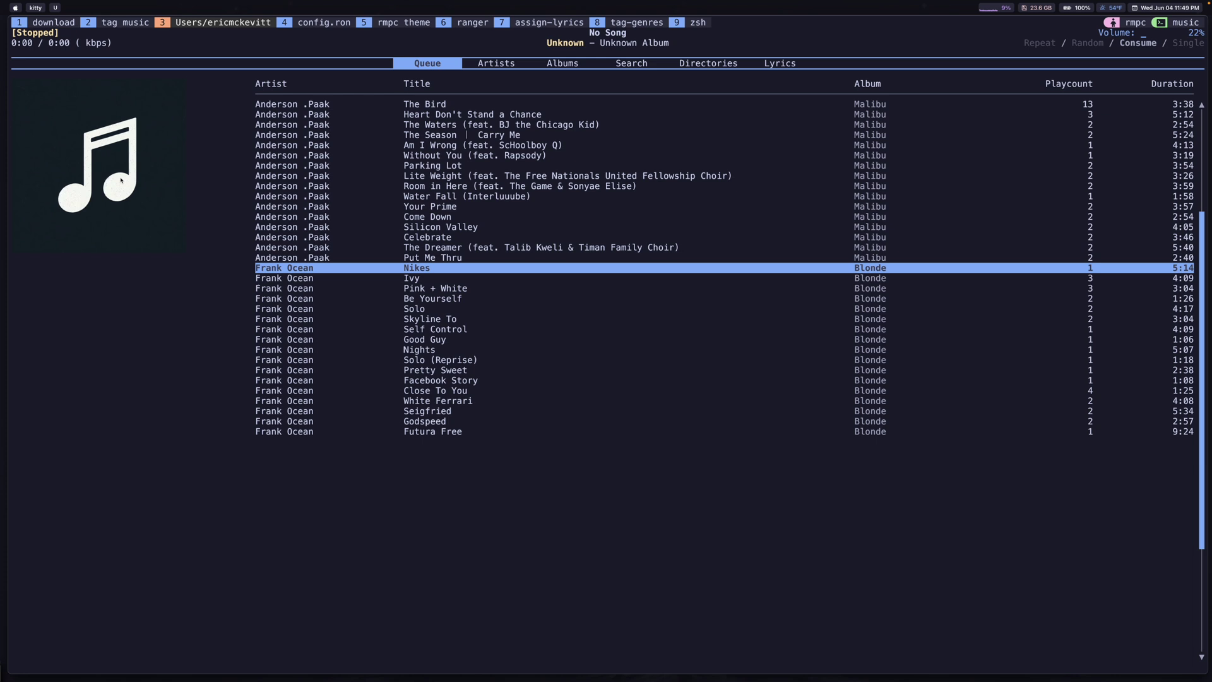
# Step: Switch to the terminal window with config.ron open and go to the beginning of the file
pyautogui.hotkey('ctrl', 'b')
pyautogui.press('4')
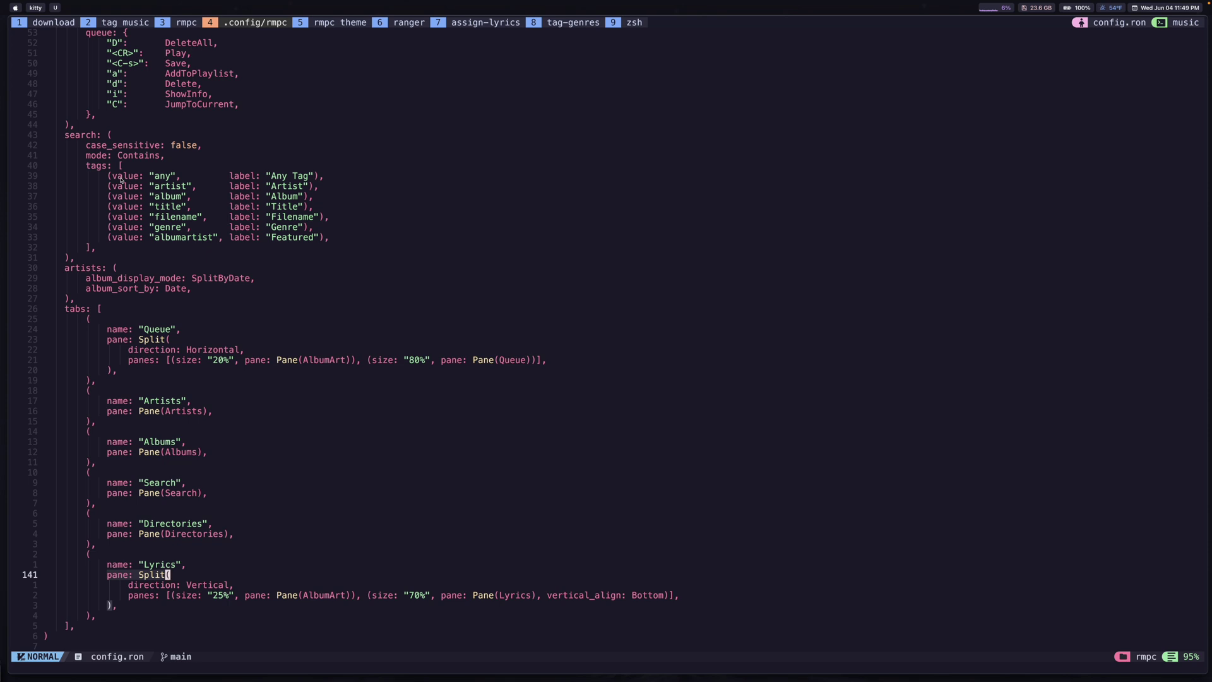
pyautogui.press('g')
pyautogui.press('g')
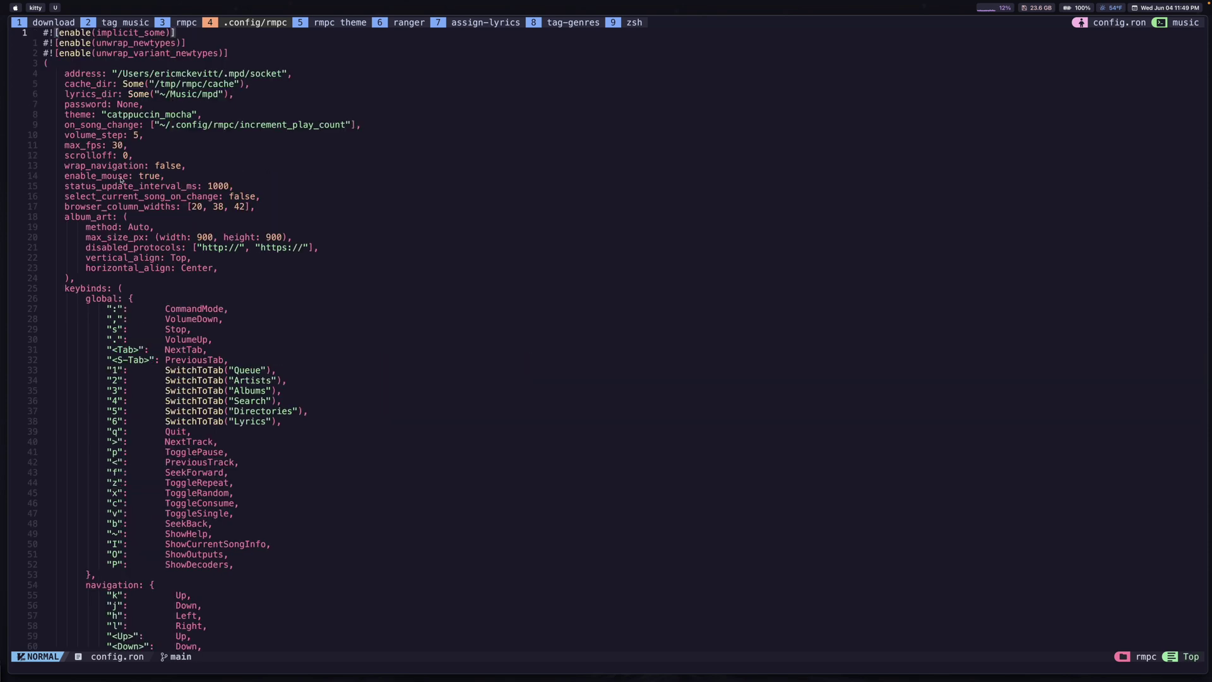
# Step: Examine the general options, the album_art block and the beginning of the global keybinds in config.ron
pyautogui.press('6')
pyautogui.press('j')
pyautogui.press('1')
pyautogui.press('4')
pyautogui.press('j')
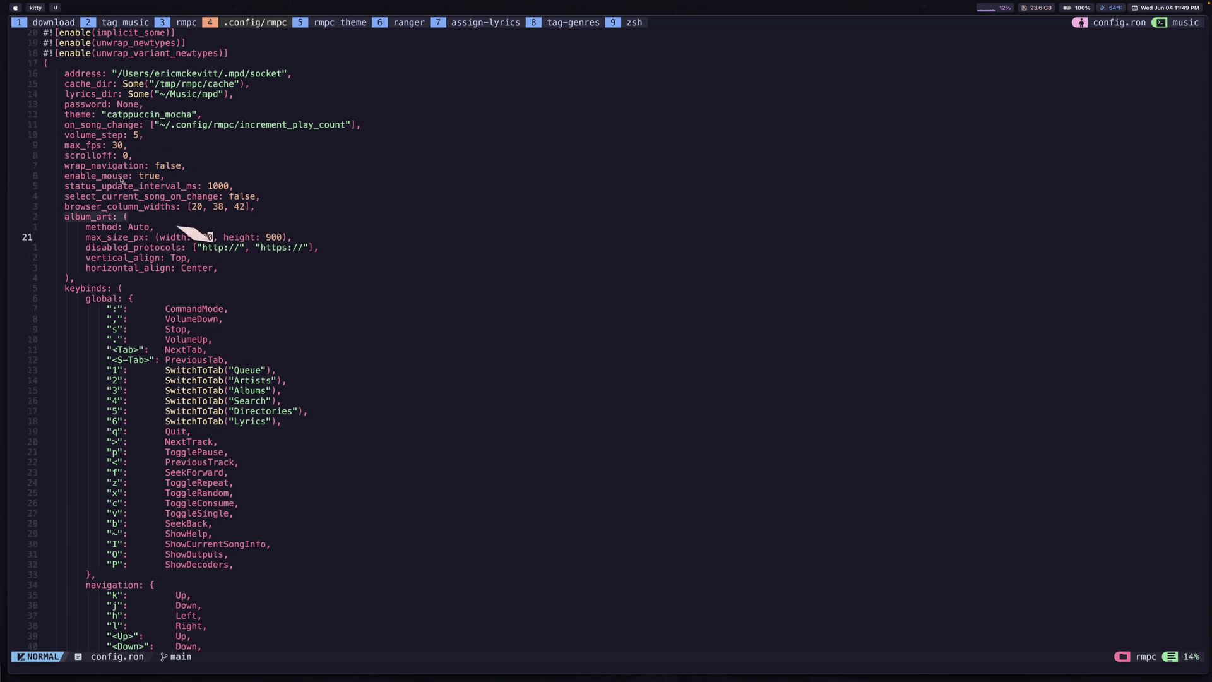
pyautogui.press('j')
pyautogui.press('j')
pyautogui.press('j')
pyautogui.press('j')
pyautogui.press('j')
pyautogui.press('j')
pyautogui.press('j')
pyautogui.press('j')
pyautogui.press('j')
pyautogui.press('j')
pyautogui.press('j')
pyautogui.press('j')
pyautogui.press('j')
pyautogui.press('j')
pyautogui.press('j')
pyautogui.press('j')
pyautogui.press('j')
pyautogui.press('j')
pyautogui.press('j')
pyautogui.press('j')
pyautogui.press('j')
pyautogui.press('j')
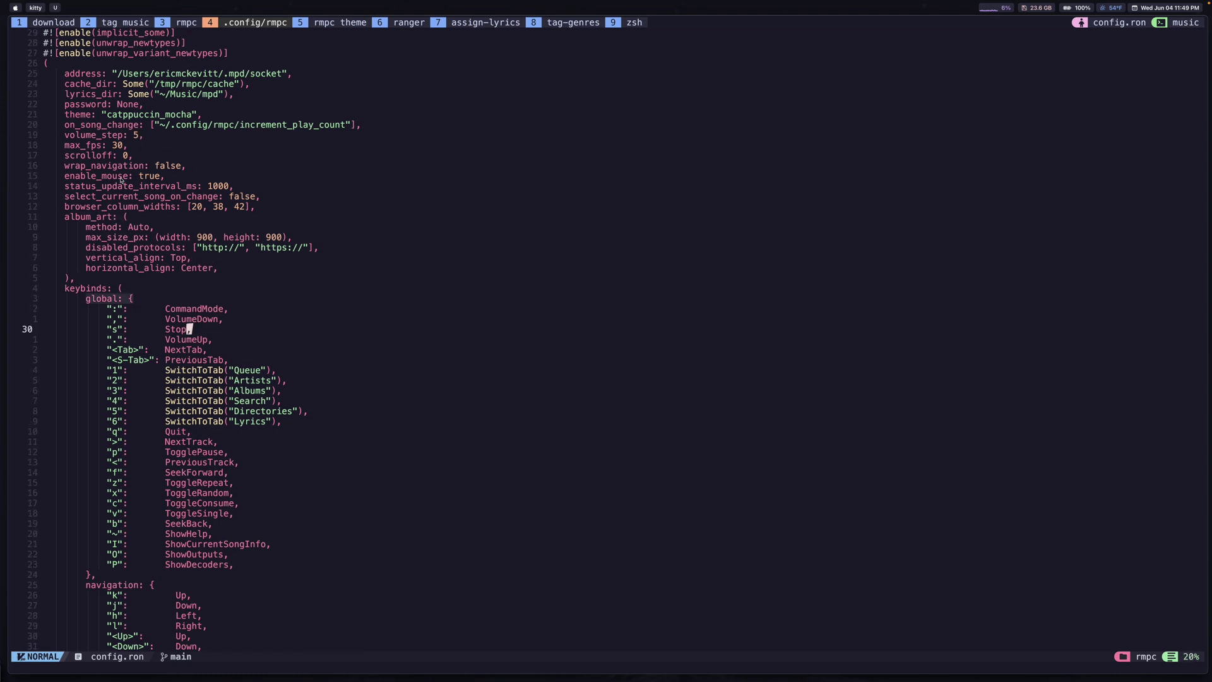
pyautogui.press('k')
pyautogui.press('k')
pyautogui.press('k')
pyautogui.press('k')
pyautogui.press('k')
pyautogui.press('k')
pyautogui.press('k')
pyautogui.press('k')
pyautogui.press('k')
pyautogui.press('k')
pyautogui.press('k')
pyautogui.press('k')
pyautogui.press('k')
pyautogui.press('k')
pyautogui.press('k')
pyautogui.press('k')
pyautogui.press('k')
pyautogui.press('k')
pyautogui.press('k')
pyautogui.press('k')
pyautogui.press('k')
pyautogui.press('k')
pyautogui.press('k')
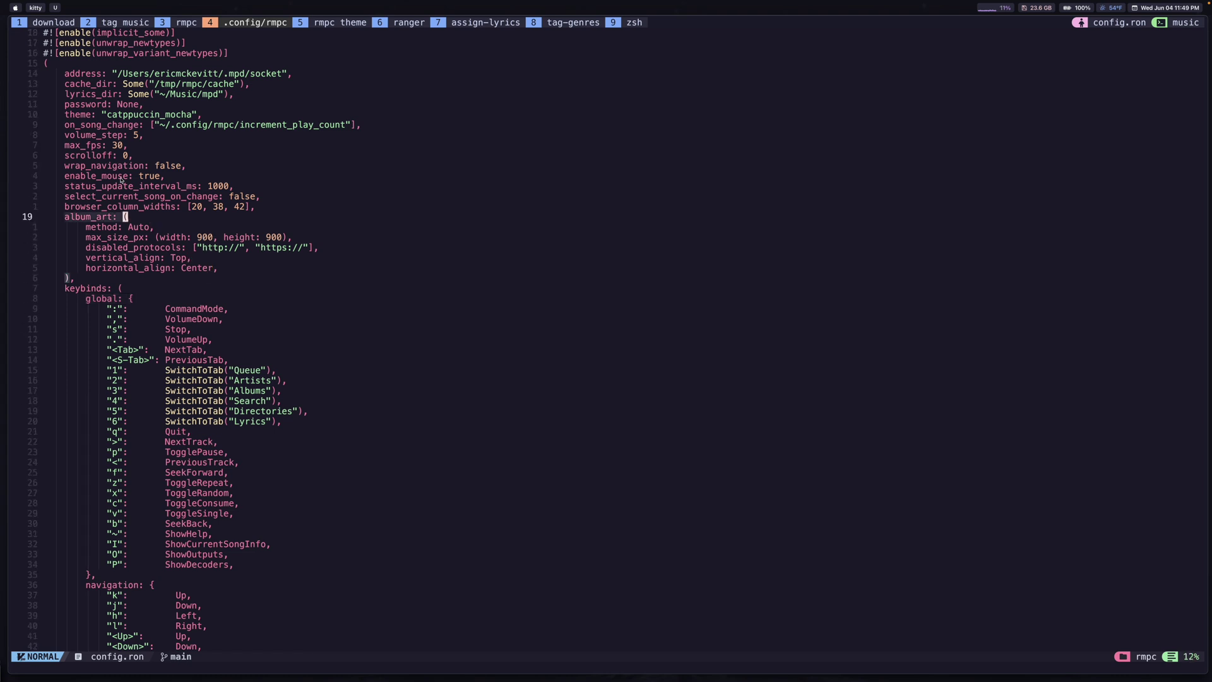
# Step: Read through the global, navigation and queue keybinds down to the search section of config.ron
pyautogui.press('j')
pyautogui.press('j')
pyautogui.press('j')
pyautogui.press('j')
pyautogui.press('j')
pyautogui.press('j')
pyautogui.press('j')
pyautogui.press('j')
pyautogui.press('j')
pyautogui.press('j')
pyautogui.press('j')
pyautogui.press('j')
pyautogui.press('j')
pyautogui.press('j')
pyautogui.press('j')
pyautogui.press('j')
pyautogui.press('j')
pyautogui.press('j')
pyautogui.press('j')
pyautogui.press('j')
pyautogui.press('j')
pyautogui.press('j')
pyautogui.press('j')
pyautogui.press('j')
pyautogui.press('j')
pyautogui.press('j')
pyautogui.press('j')
pyautogui.press('j')
pyautogui.press('j')
pyautogui.press('j')
pyautogui.press('j')
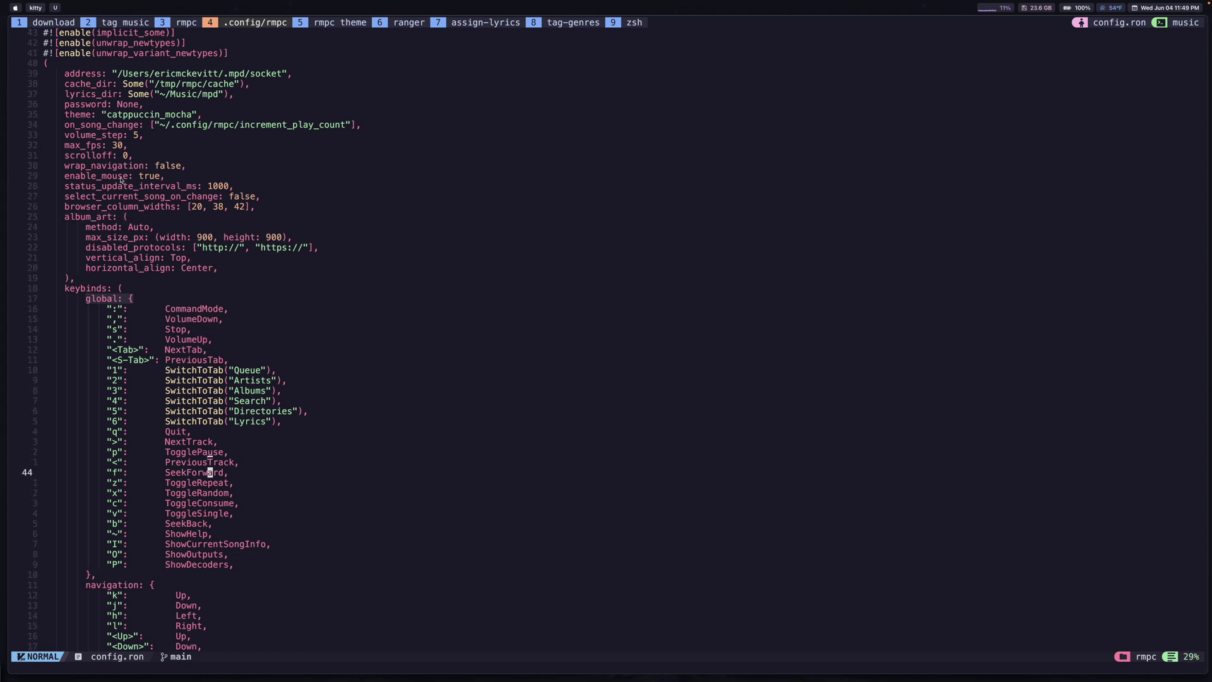
pyautogui.press('j')
pyautogui.press('j')
pyautogui.press('j')
pyautogui.press('j')
pyautogui.press('j')
pyautogui.press('j')
pyautogui.press('j')
pyautogui.press('j')
pyautogui.press('j')
pyautogui.press('j')
pyautogui.press('j')
pyautogui.press('j')
pyautogui.press('j')
pyautogui.press('j')
pyautogui.press('j')
pyautogui.press('j')
pyautogui.press('j')
pyautogui.press('j')
pyautogui.press('j')
pyautogui.press('j')
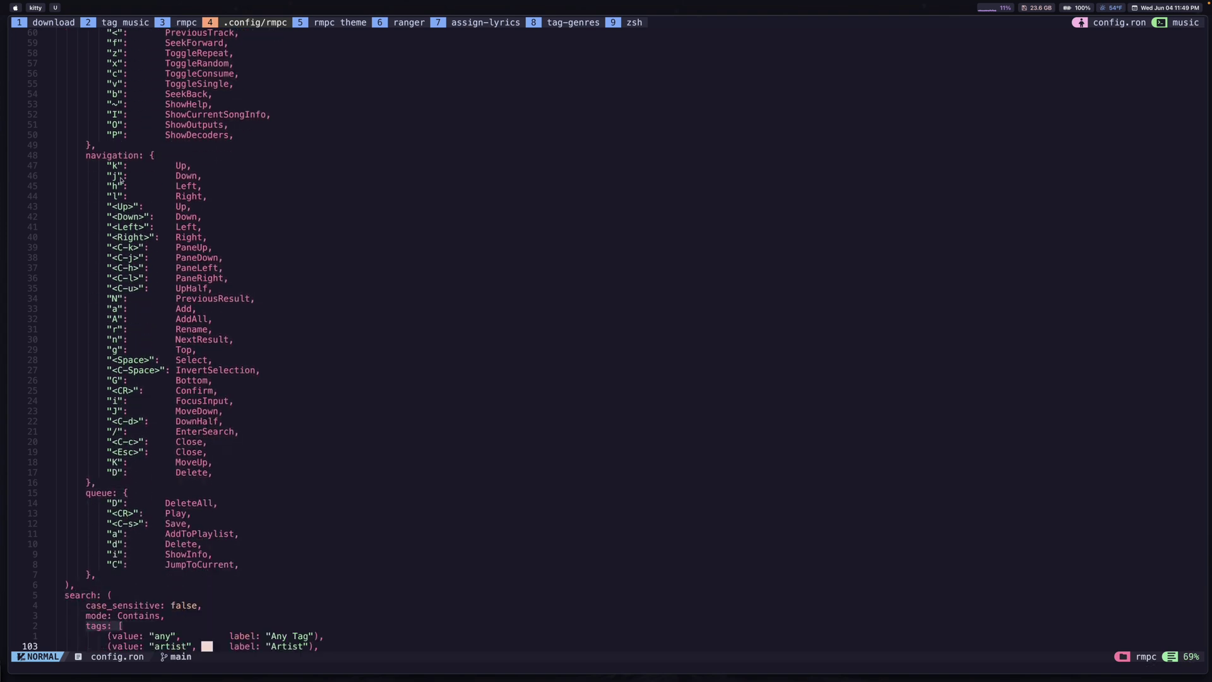
# Step: Highlight the search section's lines from the end of the tags list up to the mode setting, and clear the selection
pyautogui.press('k')
pyautogui.press('k')
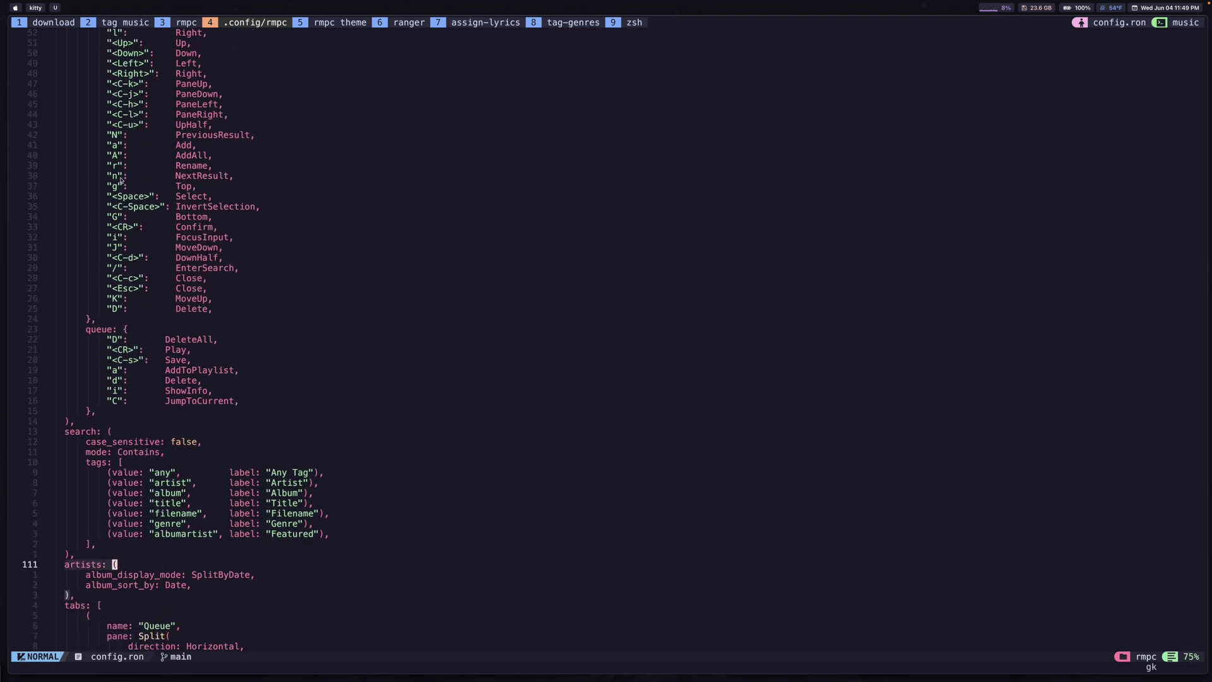
pyautogui.press('k')
pyautogui.press('k')
pyautogui.hotkey('shift', 'v')
pyautogui.press('k')
pyautogui.press('k')
pyautogui.press('k')
pyautogui.press('k')
pyautogui.press('k')
pyautogui.press('k')
pyautogui.press('k')
pyautogui.press('k')
pyautogui.press('k')
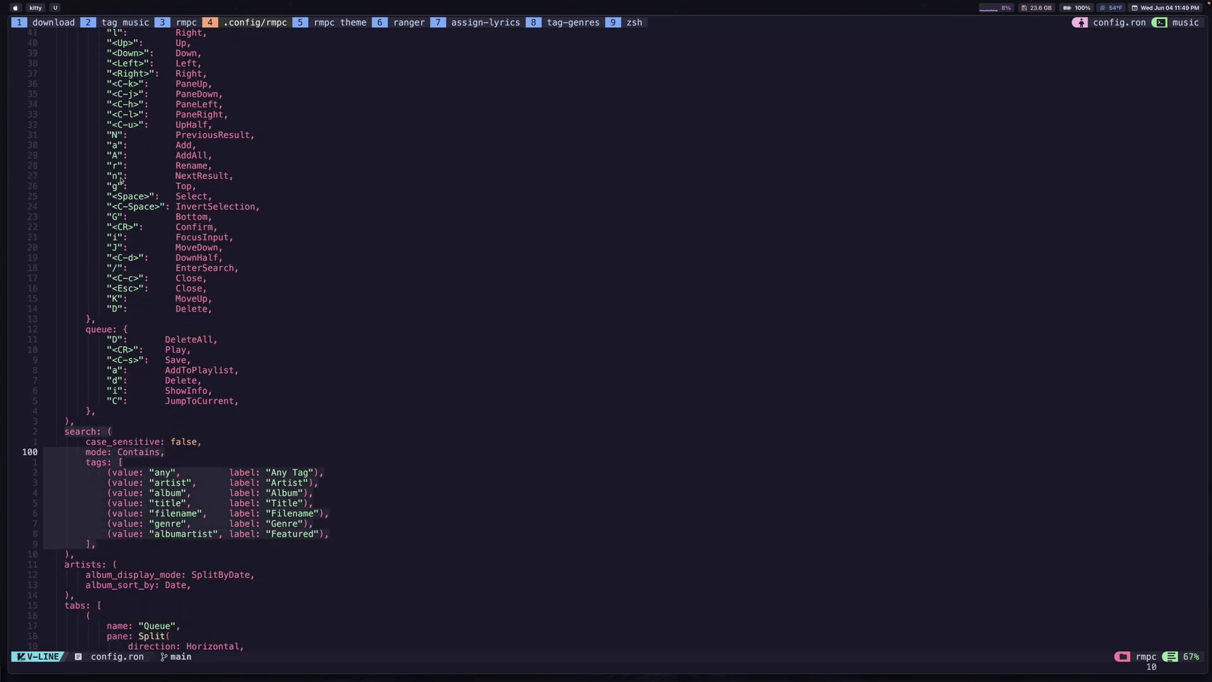
pyautogui.press('Escape')
# Step: Review the queue and navigation keybinds, going back up to the PreviousTab binding in the global block
pyautogui.press('k')
pyautogui.press('k')
pyautogui.press('k')
pyautogui.press('k')
pyautogui.press('k')
pyautogui.press('k')
pyautogui.press('k')
pyautogui.press('k')
pyautogui.press('k')
pyautogui.press('k')
pyautogui.press('k')
pyautogui.press('k')
pyautogui.press('k')
pyautogui.press('k')
pyautogui.press('k')
pyautogui.press('k')
pyautogui.press('k')
pyautogui.press('k')
pyautogui.press('k')
pyautogui.press('k')
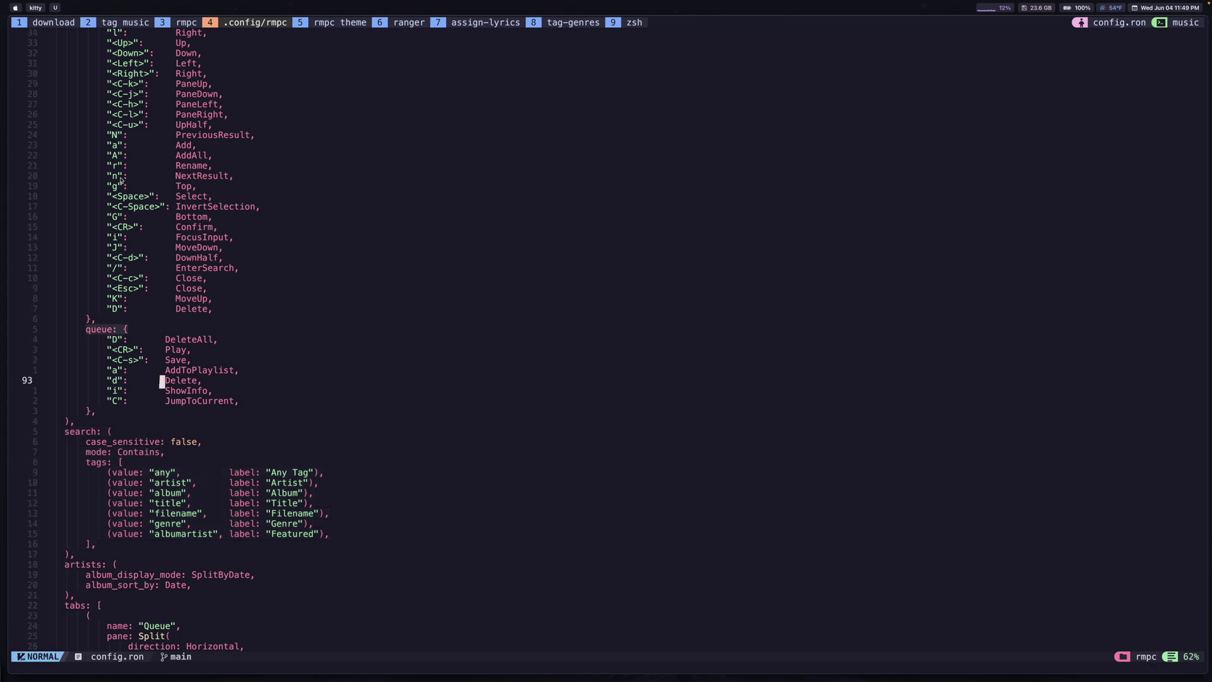
pyautogui.press('k')
pyautogui.press('k')
pyautogui.press('k')
pyautogui.press('k')
pyautogui.press('k')
pyautogui.press('k')
pyautogui.press('k')
pyautogui.press('k')
pyautogui.press('k')
pyautogui.press('k')
pyautogui.press('k')
pyautogui.press('k')
pyautogui.press('k')
pyautogui.press('k')
pyautogui.press('k')
pyautogui.press('k')
pyautogui.press('k')
pyautogui.press('k')
pyautogui.press('k')
pyautogui.press('k')
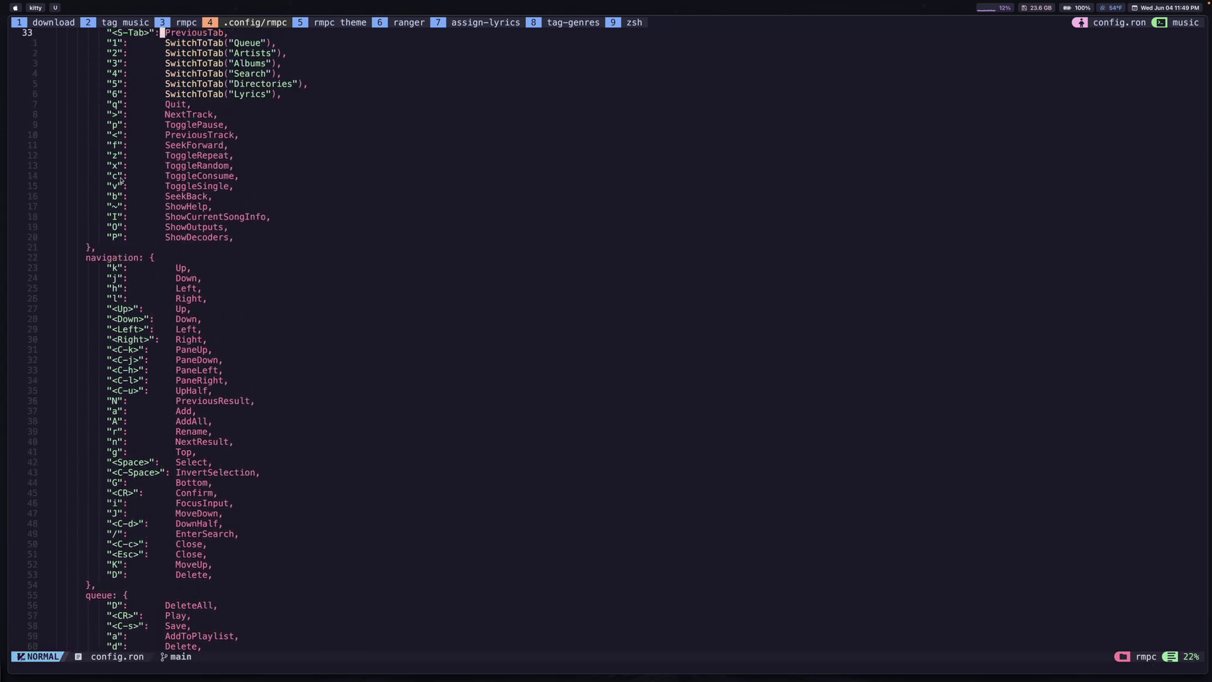
# Step: Highlight the on_song_change line in config.ron, move along its increment_play_count script path, and clear the selection
pyautogui.press('j')
pyautogui.press('j')
pyautogui.press('j')
pyautogui.press('j')
pyautogui.press('j')
pyautogui.press('j')
pyautogui.press('j')
pyautogui.press('j')
pyautogui.press('j')
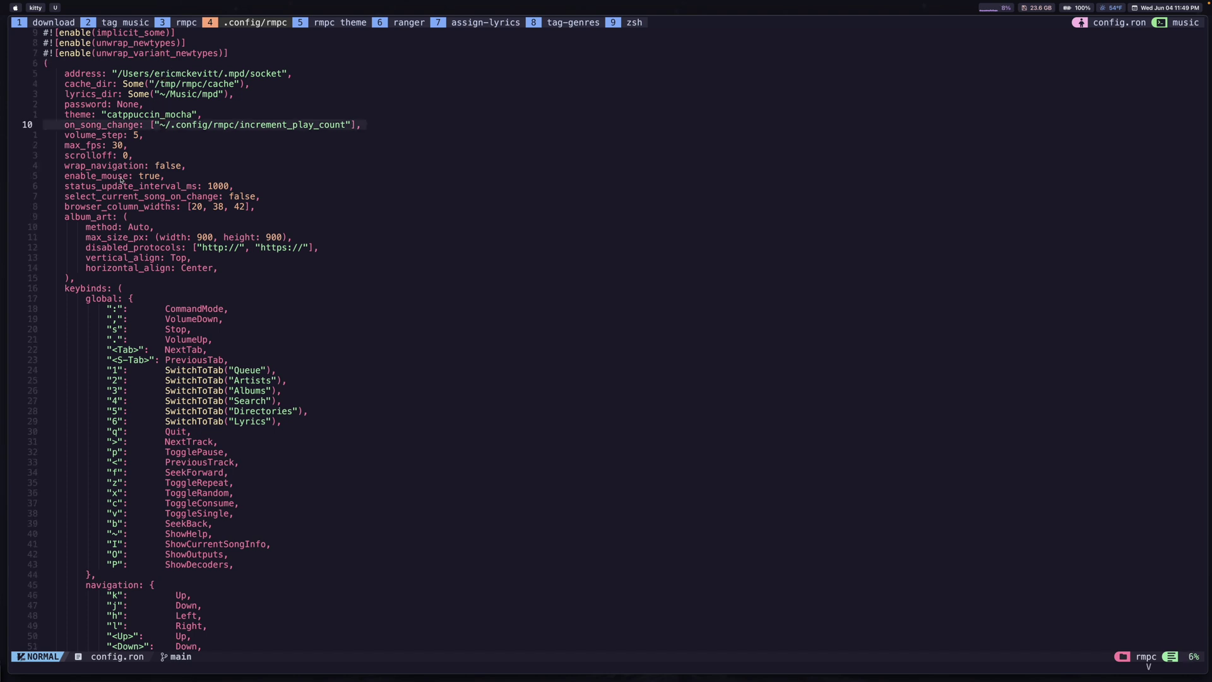
pyautogui.hotkey('shift', 'v')
pyautogui.press('w')
pyautogui.press('w')
pyautogui.press('w')
pyautogui.press('w')
pyautogui.press('w')
pyautogui.press('e')
pyautogui.press('b')
pyautogui.press('Escape')
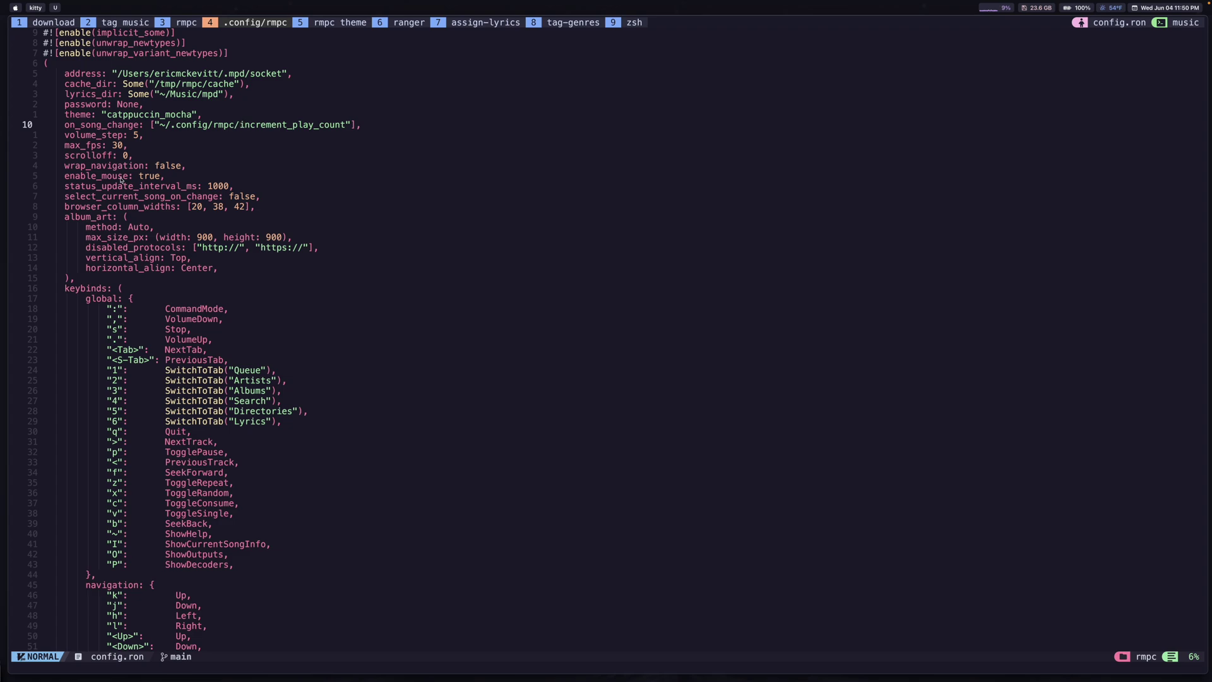
# Step: Switch to qutebrowser and highlight the on_song_change line in the config.ron example of the "Execute on song change" guide
pyautogui.press('super+Tab')
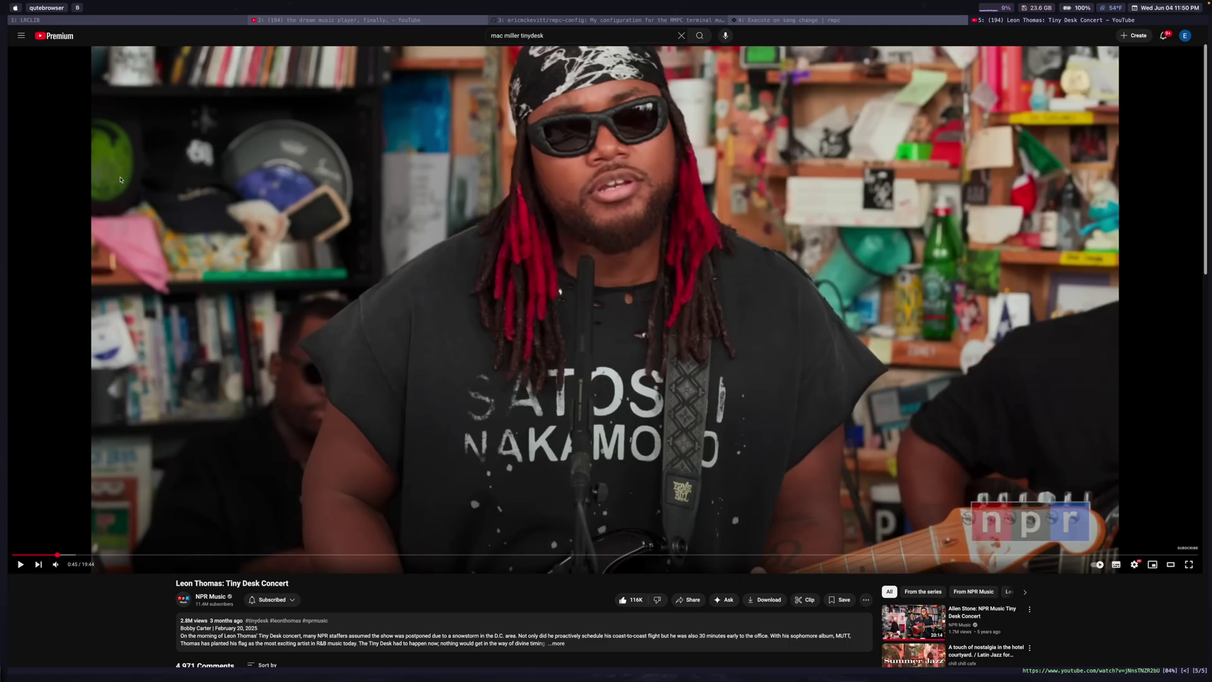
pyautogui.hotkey('shift', 'k')
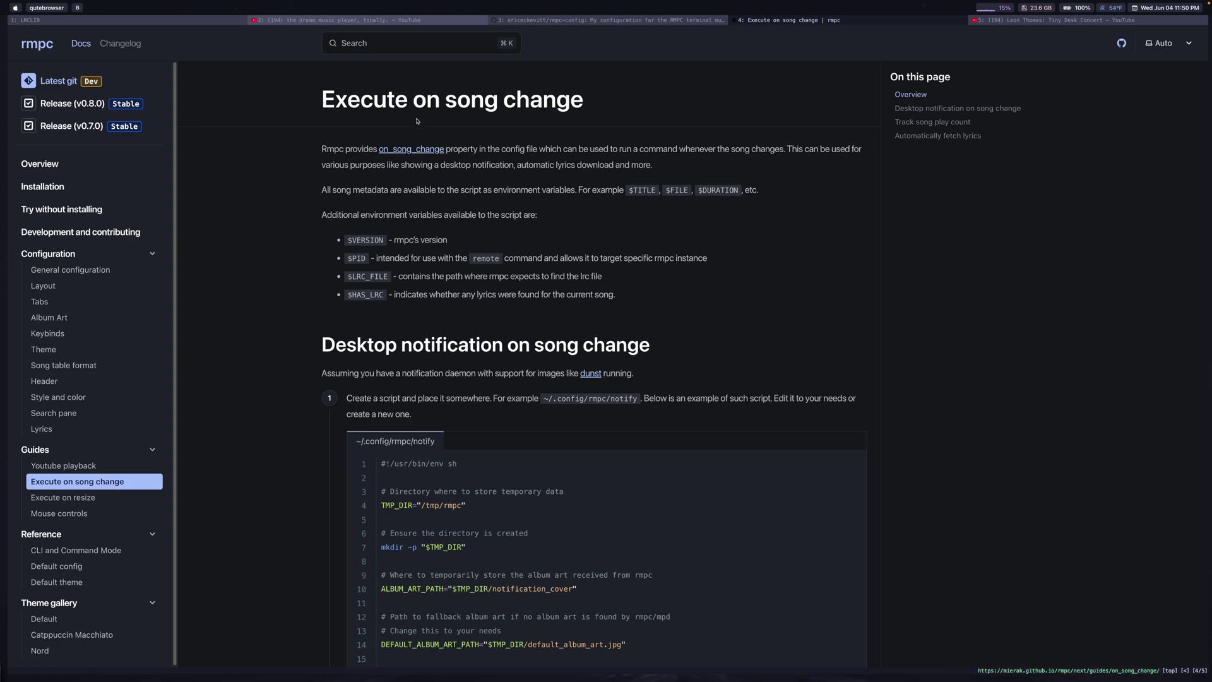
pyautogui.scroll(-7, 520, 295)
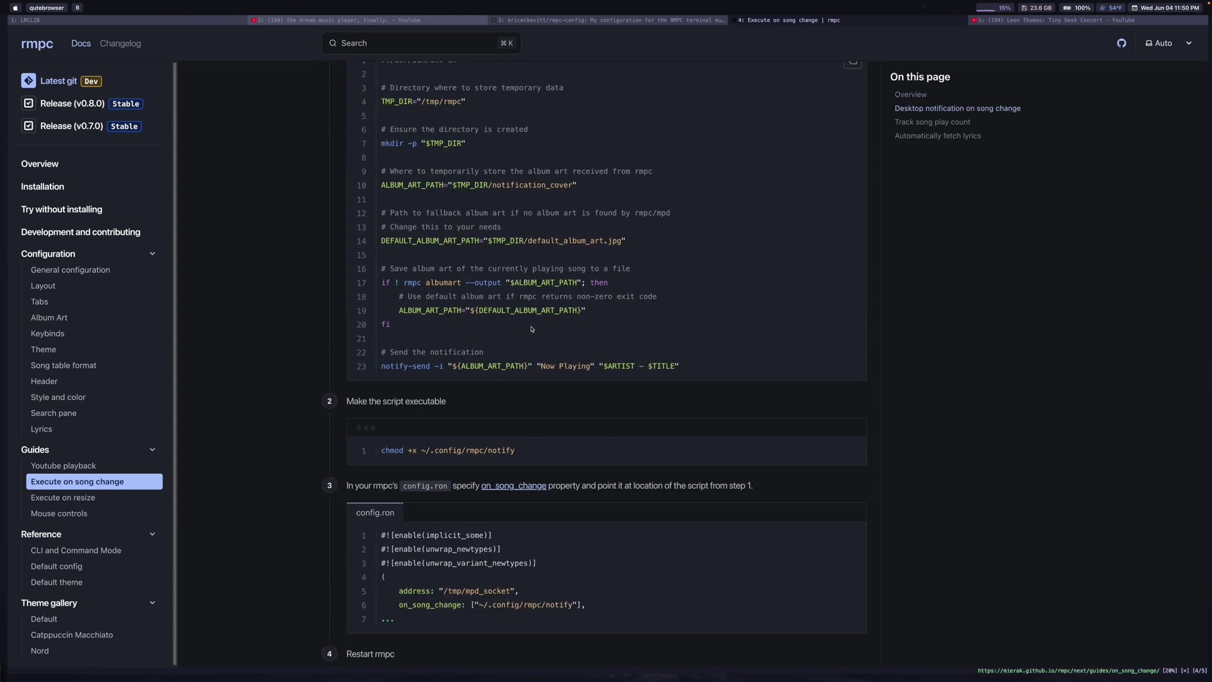
pyautogui.moveTo(398, 555); pyautogui.dragTo(587, 559)
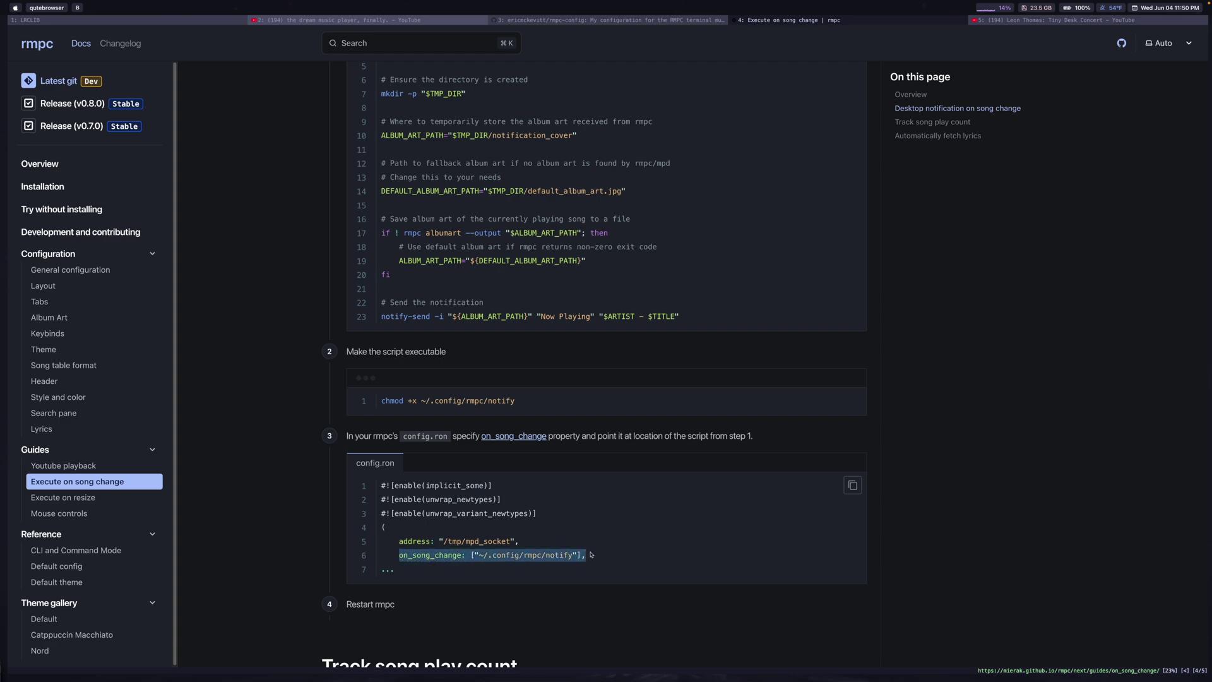
# Step: Examine the "Track song play count" section, highlighting its heading and the script lines that set the playCount sticker, and clear the selection
pyautogui.scroll(-5, 590, 555)
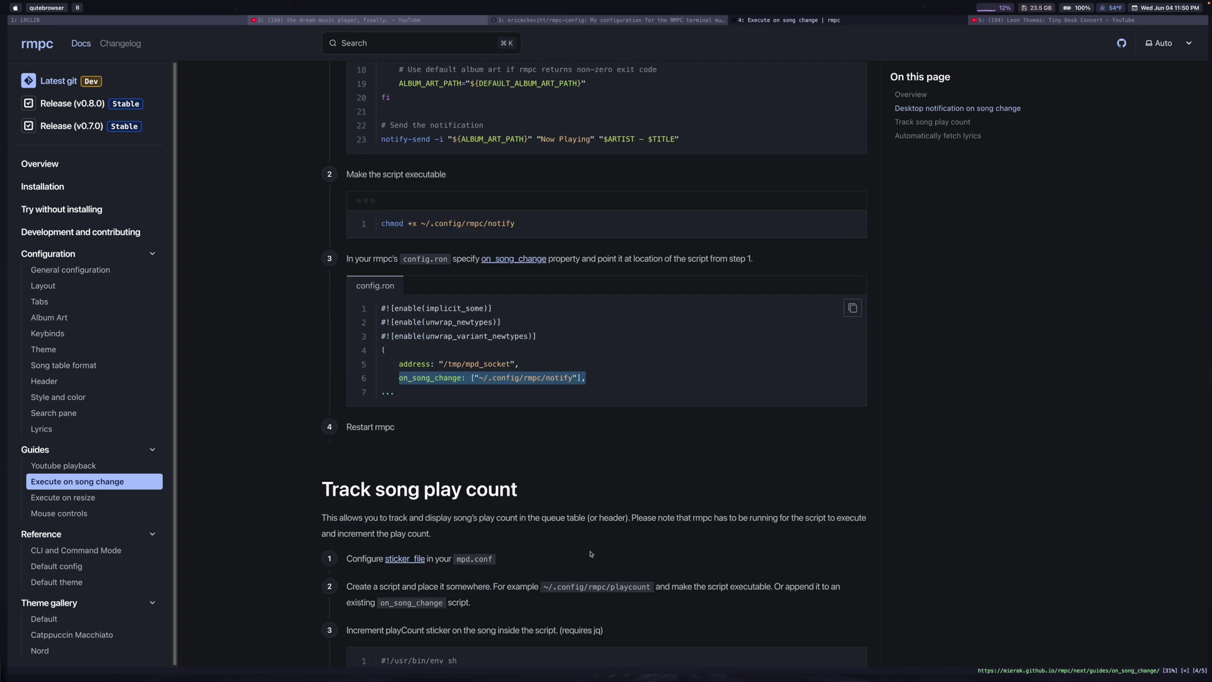
pyautogui.moveTo(323, 345); pyautogui.dragTo(521, 342)
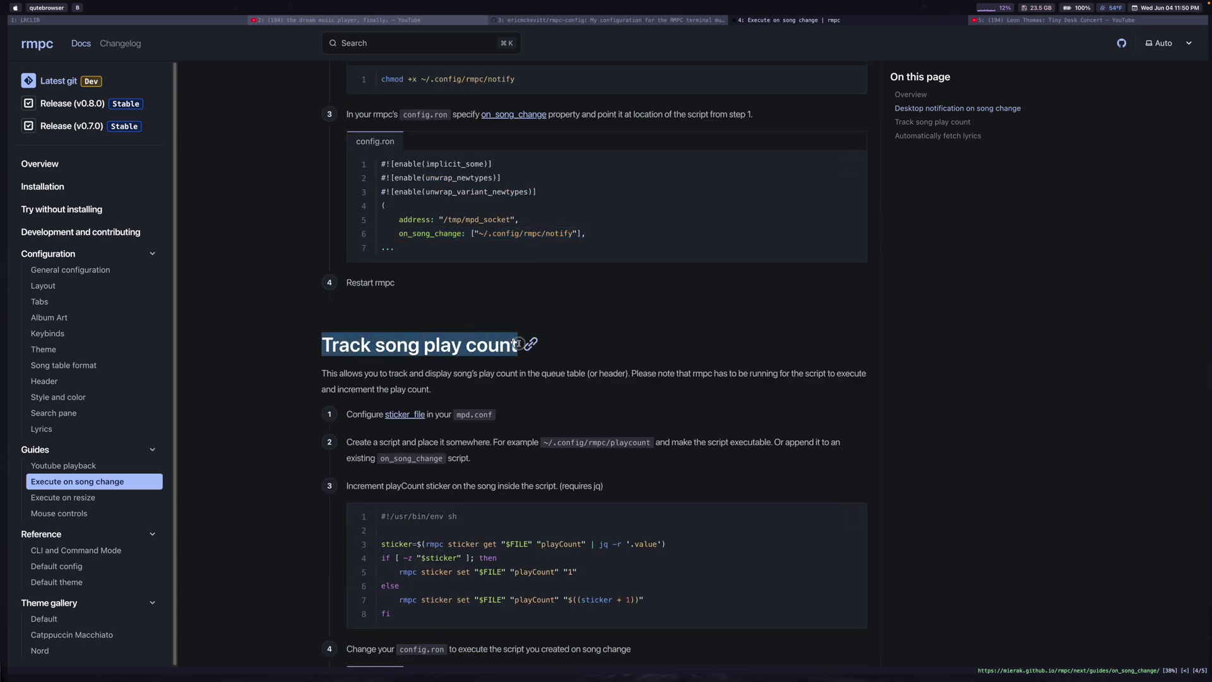
pyautogui.scroll(-2, 442, 442)
pyautogui.click(432, 476)
pyautogui.moveTo(432, 477); pyautogui.dragTo(378, 404)
pyautogui.click(722, 459)
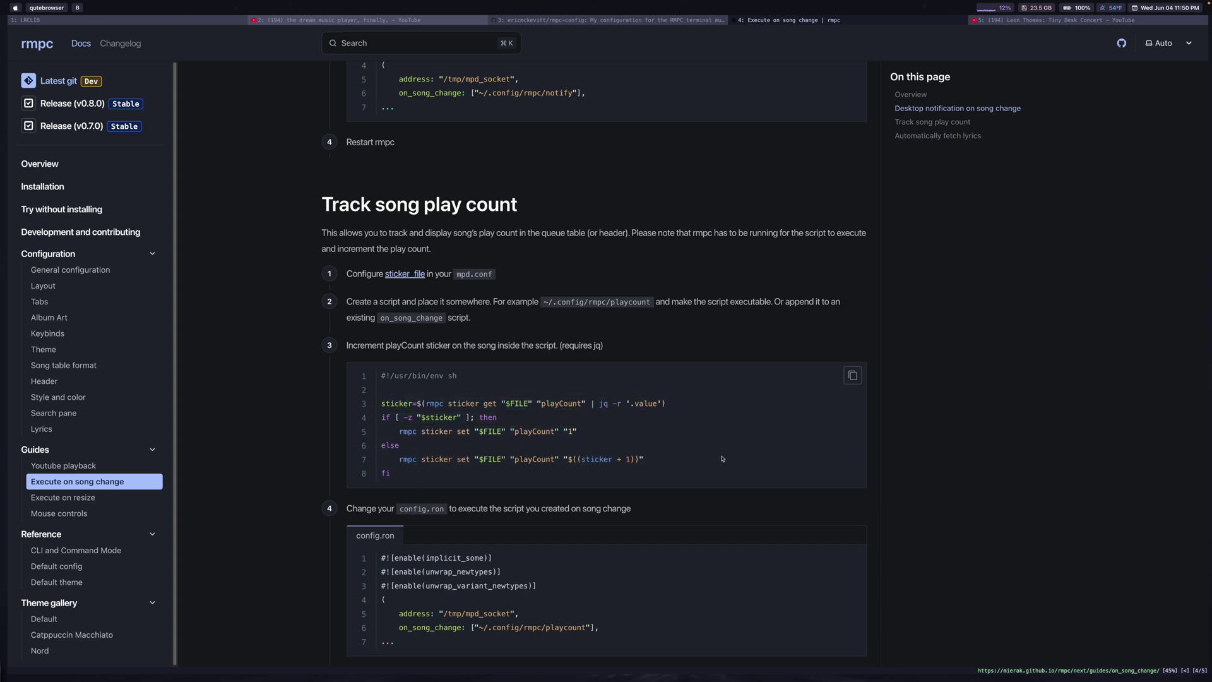
pyautogui.doubleClick(563, 404)
pyautogui.moveTo(643, 458); pyautogui.dragTo(398, 461)
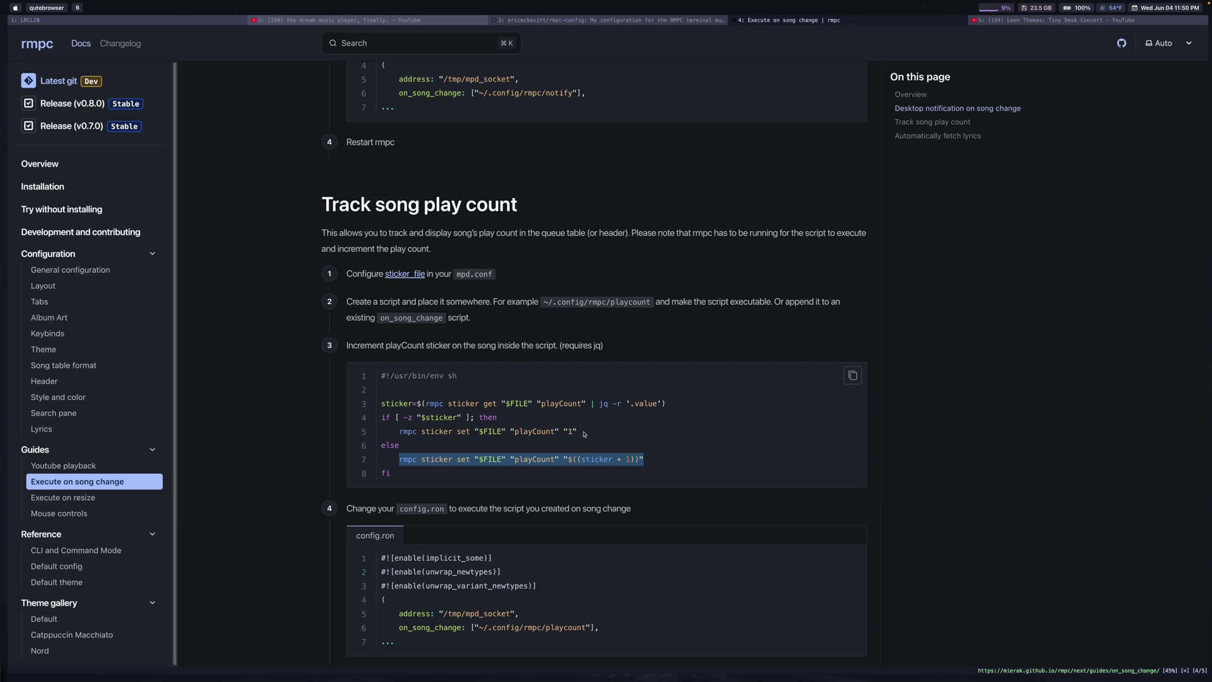
pyautogui.moveTo(577, 432); pyautogui.dragTo(404, 429)
pyautogui.click(445, 435)
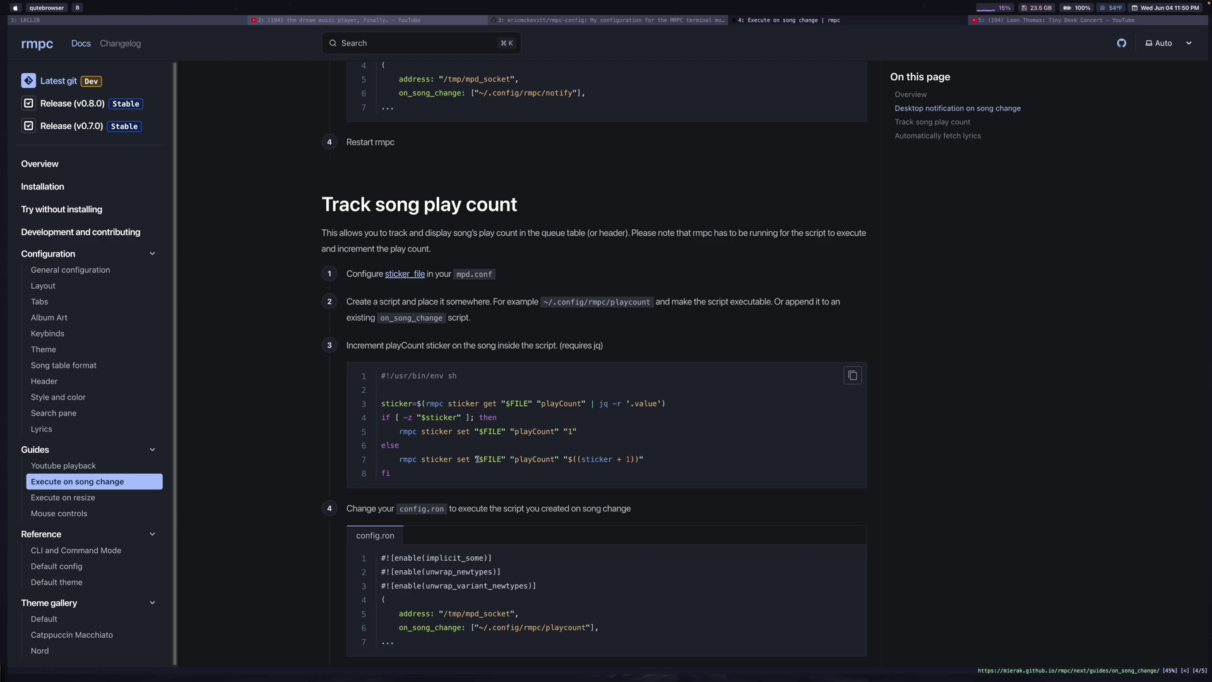
# Step: Highlight the Playcount column block of song_table_format in the guide's theme.ron example
pyautogui.scroll(-2, 522, 468)
pyautogui.scroll(-3, 522, 468)
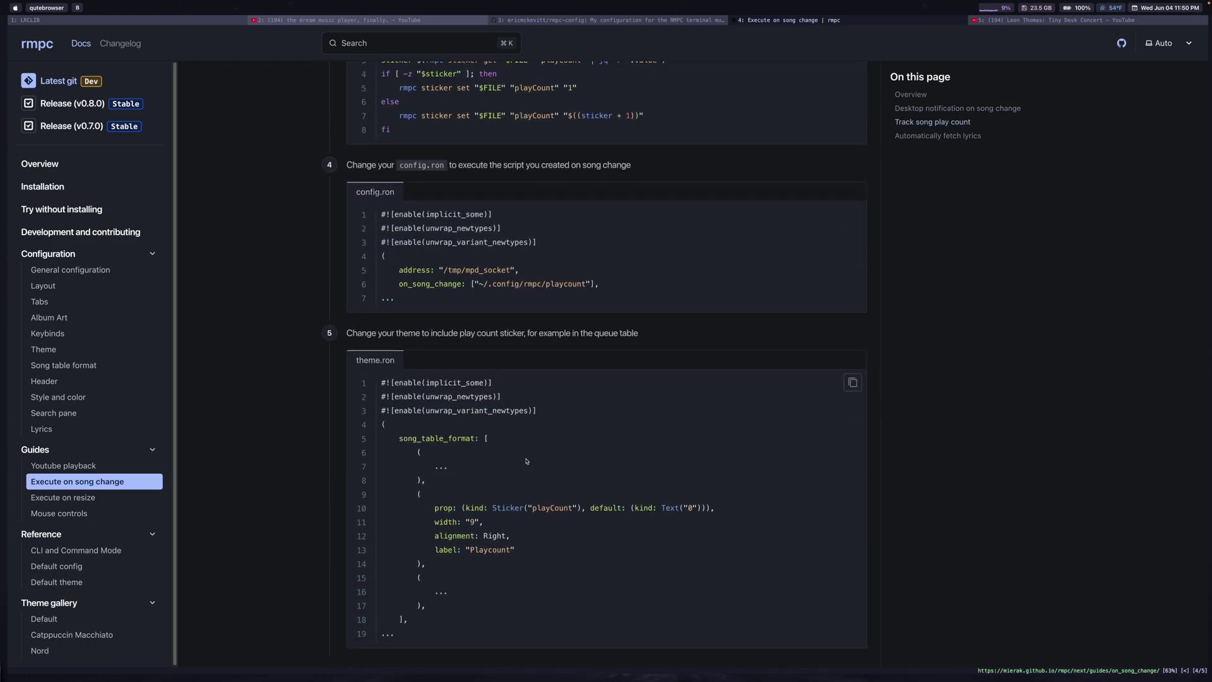
pyautogui.scroll(-1, 466, 422)
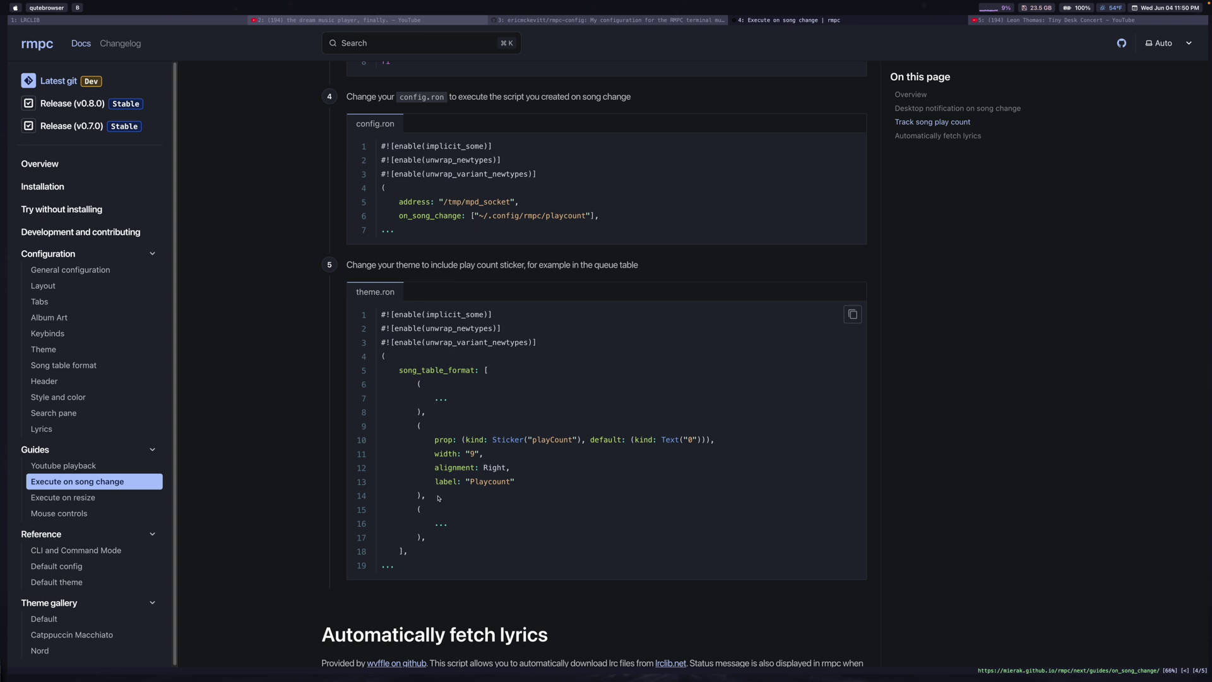
pyautogui.moveTo(436, 497); pyautogui.dragTo(417, 426)
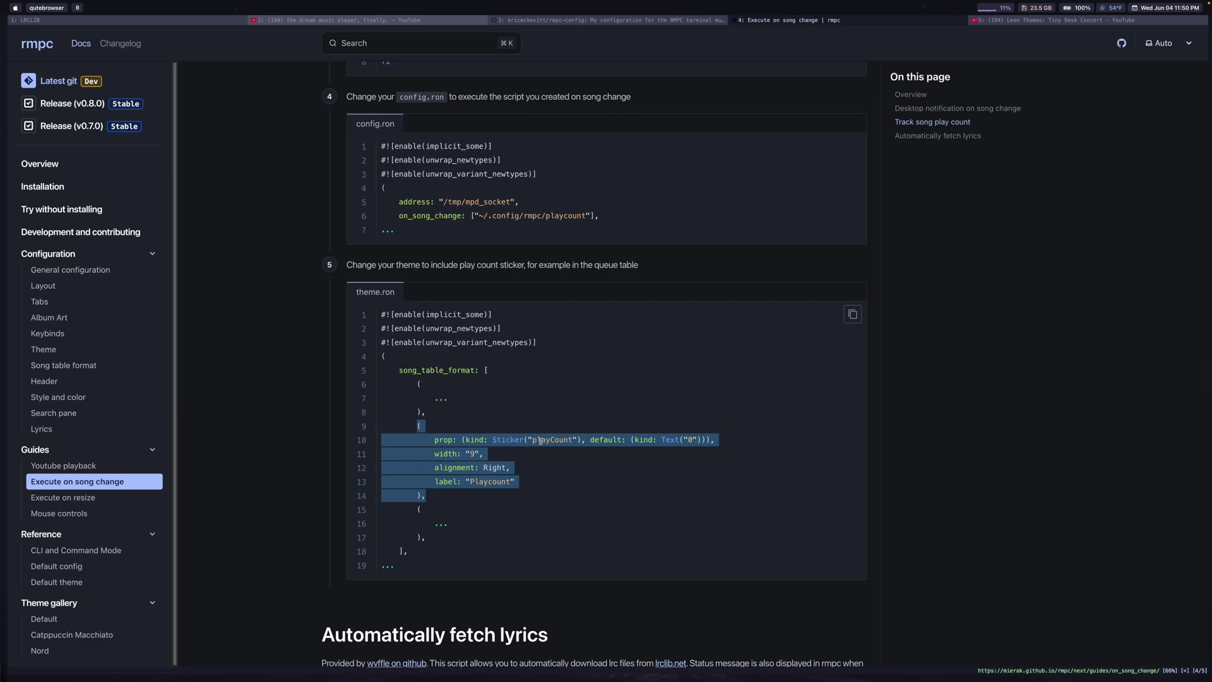
# Step: Return to the kitty terminal and view the Playcount column in the rmpc queue
pyautogui.press('super+Tab')
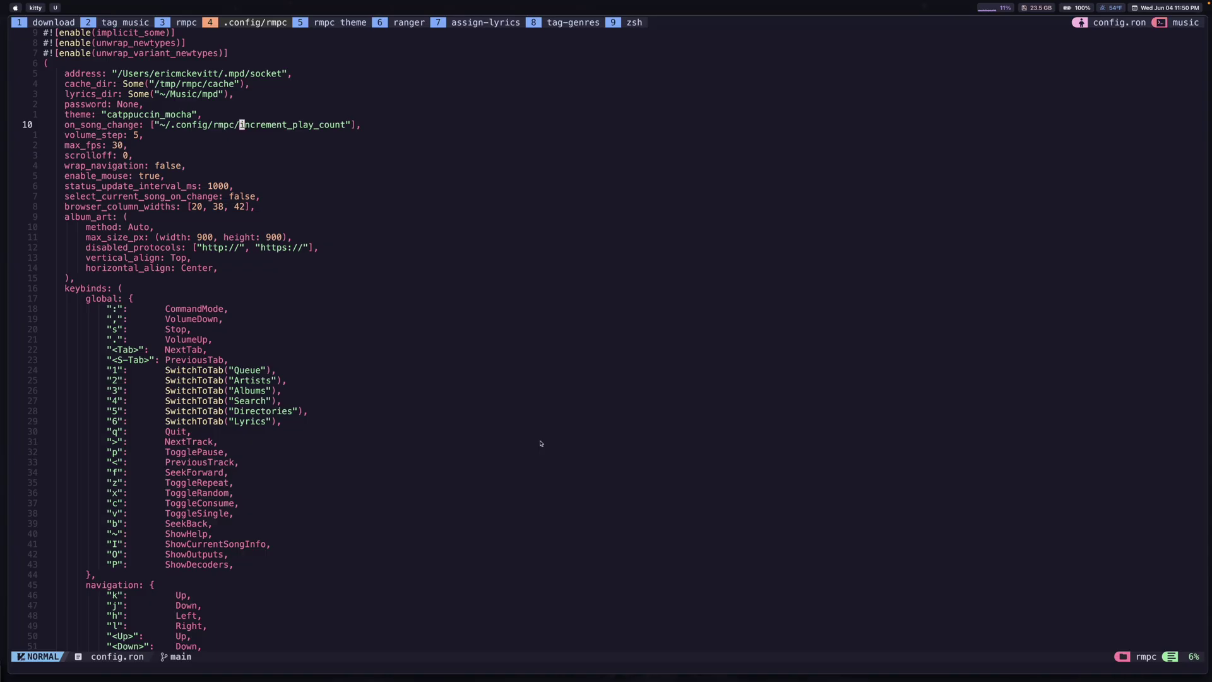
pyautogui.hotkey('ctrl', 'b')
pyautogui.press('3')
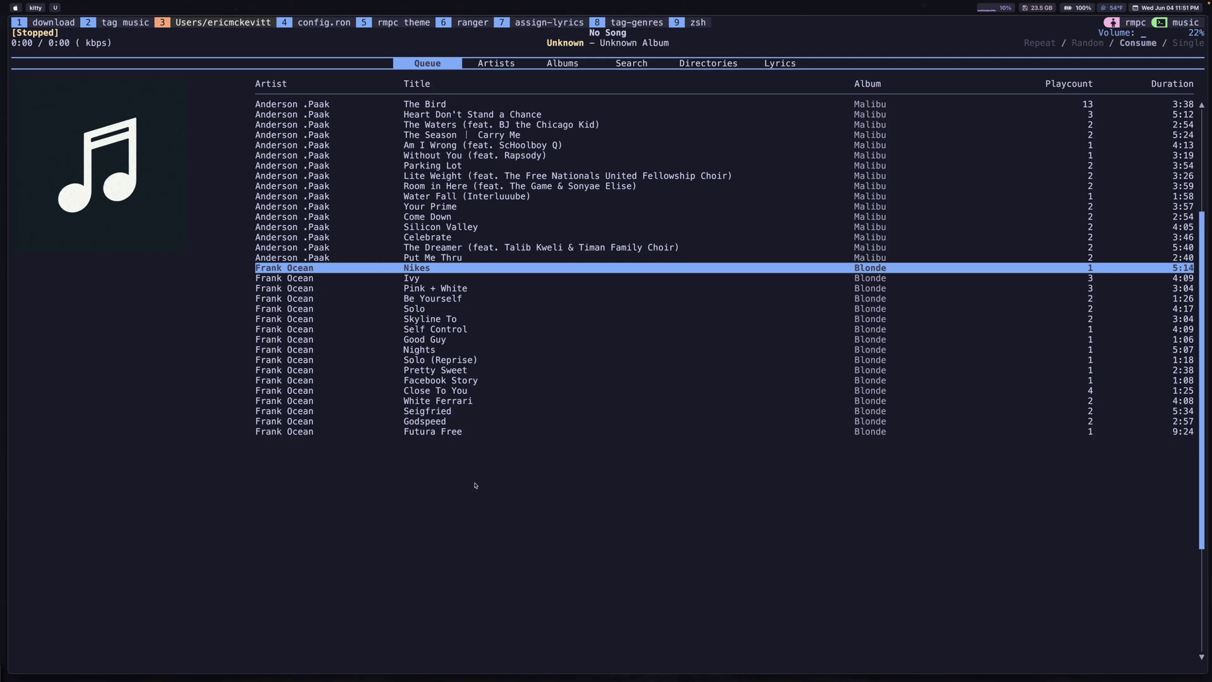
# Step: List the available rmpc commands and options by running rmpc --help in the shell at ~/.mpd
pyautogui.press('super+9')
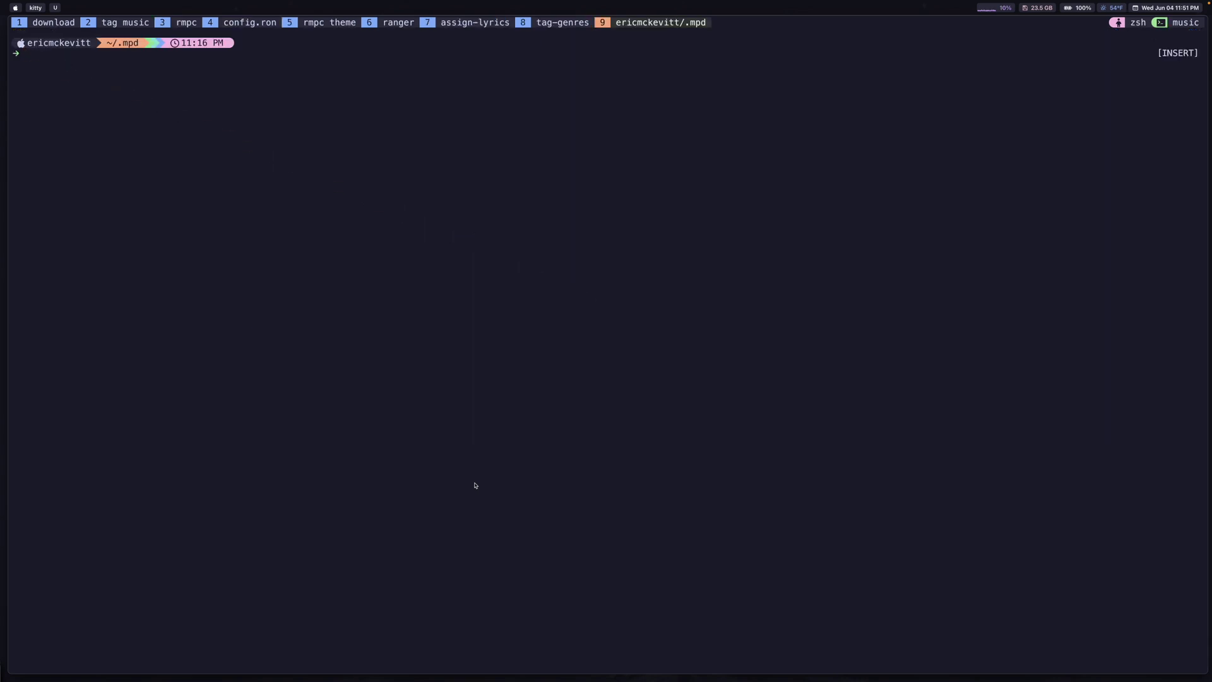
pyautogui.write('rmpc')
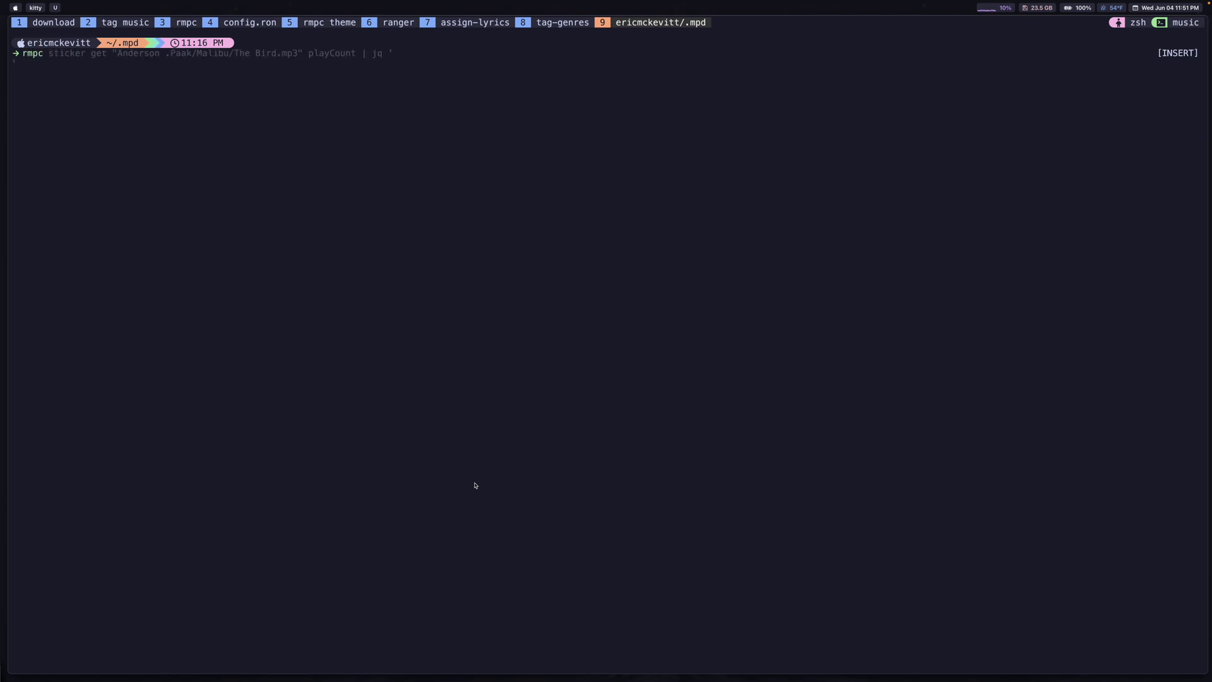
pyautogui.write(' --help')
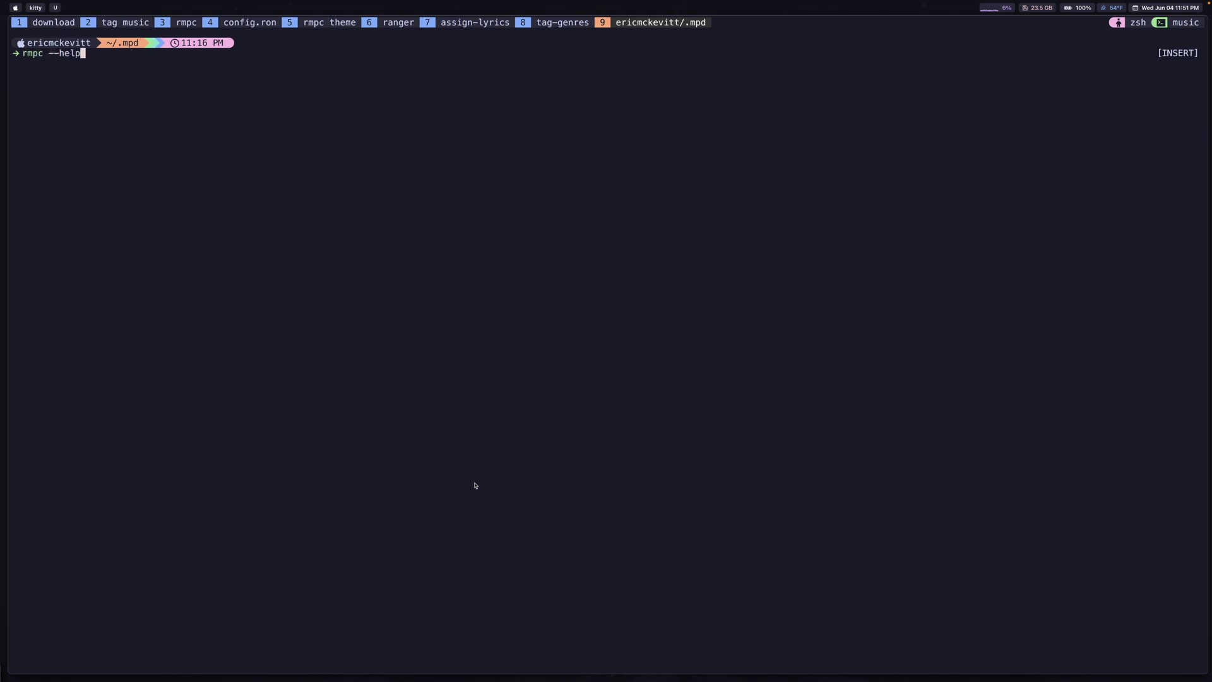
pyautogui.press('Return')
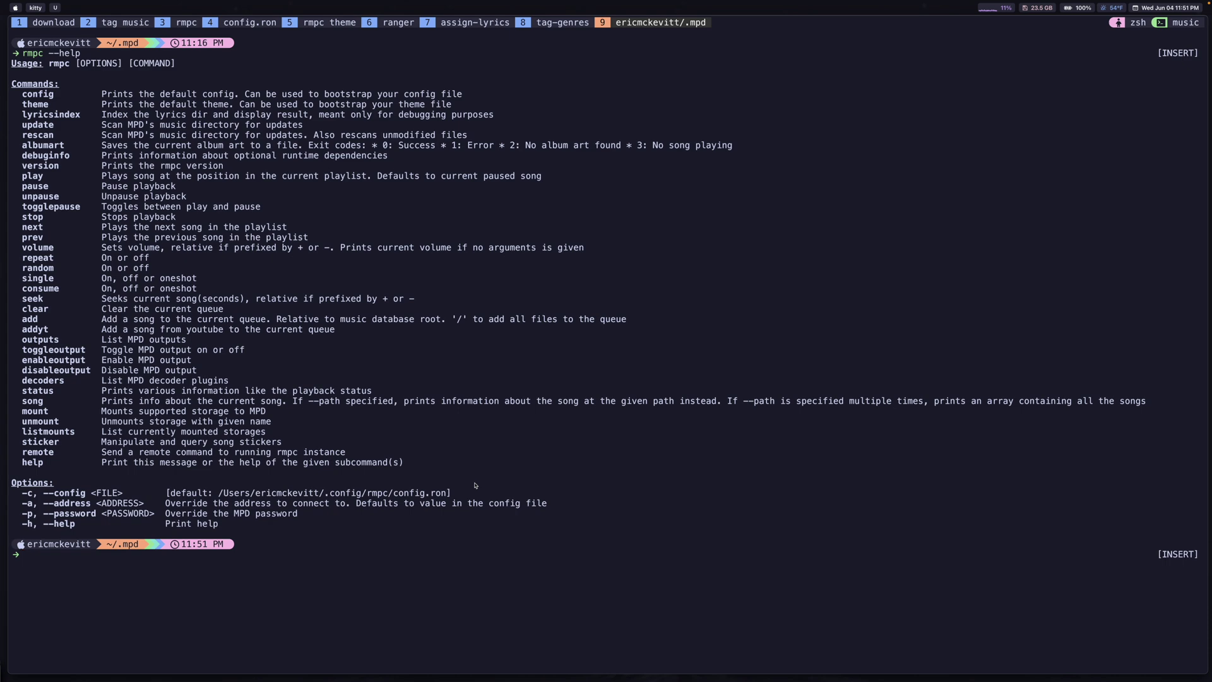
# Step: Print the player status as formatted JSON with rmpc status | jq
pyautogui.write('rmpc status')
pyautogui.press('Right')
pyautogui.press('Return')
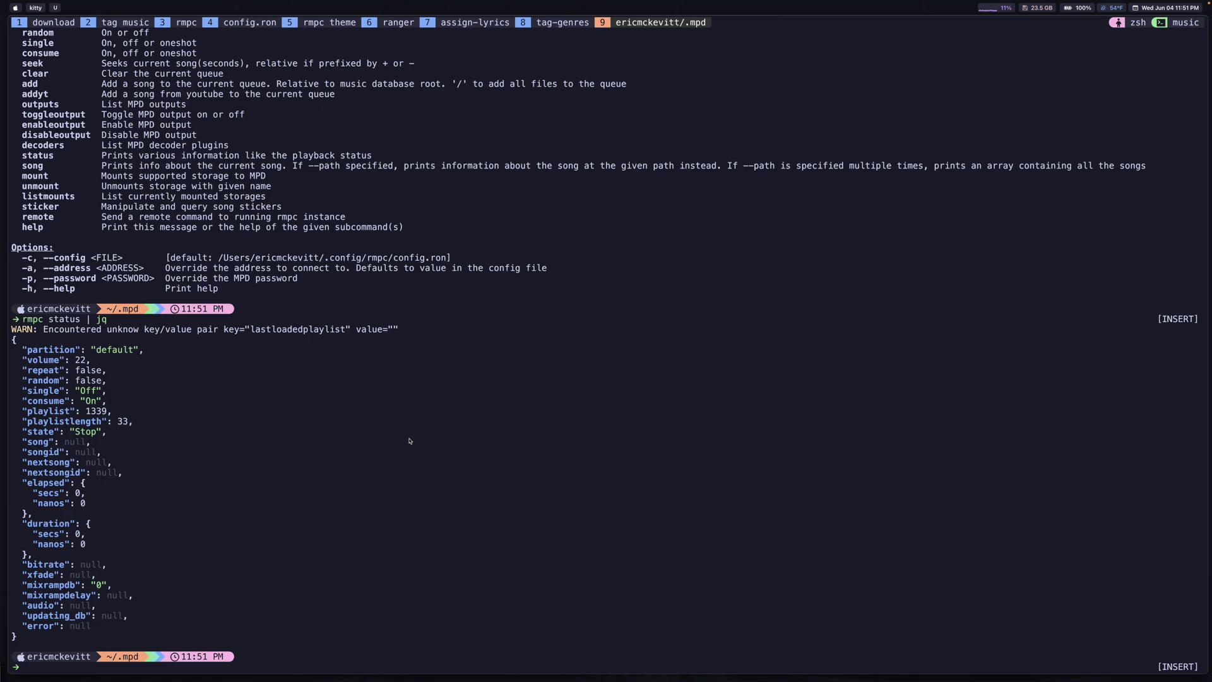
# Step: Switch to qutebrowser, check the queued songs in the music popup over the page, and clear the text selection
pyautogui.press('super+Tab')
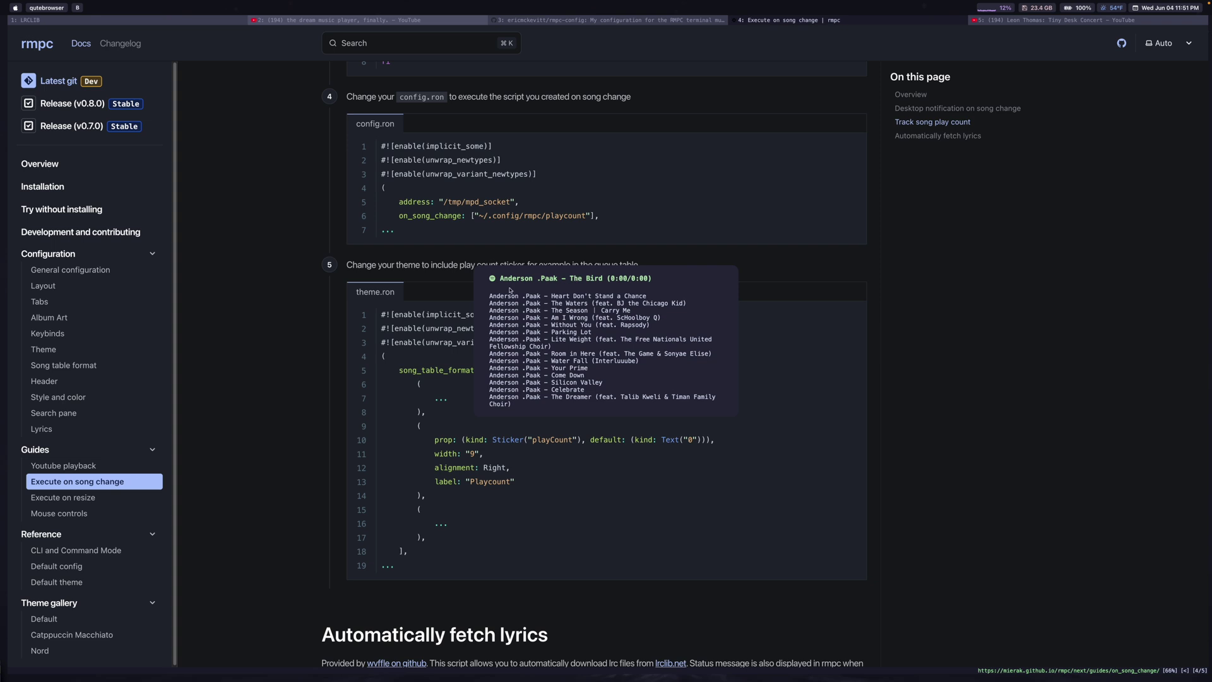
pyautogui.click(641, 283)
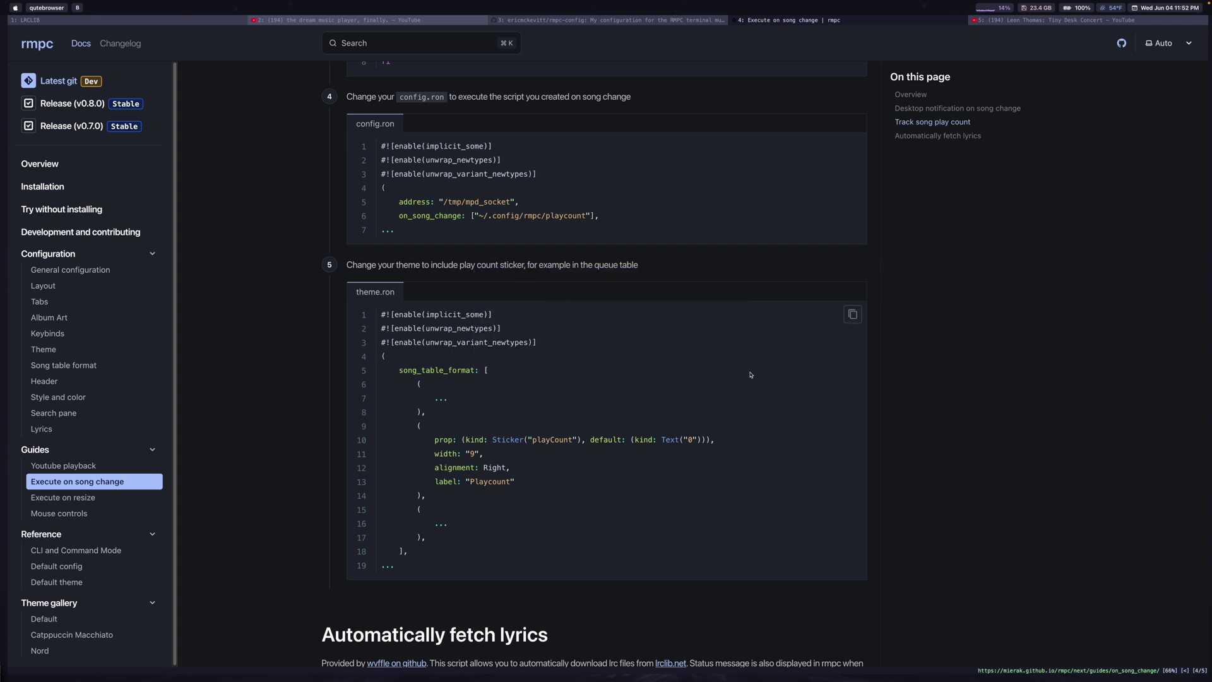
# Step: Return to rmpc in the kitty terminal and delete all songs from the queue
pyautogui.hotkey('alt', 'u')
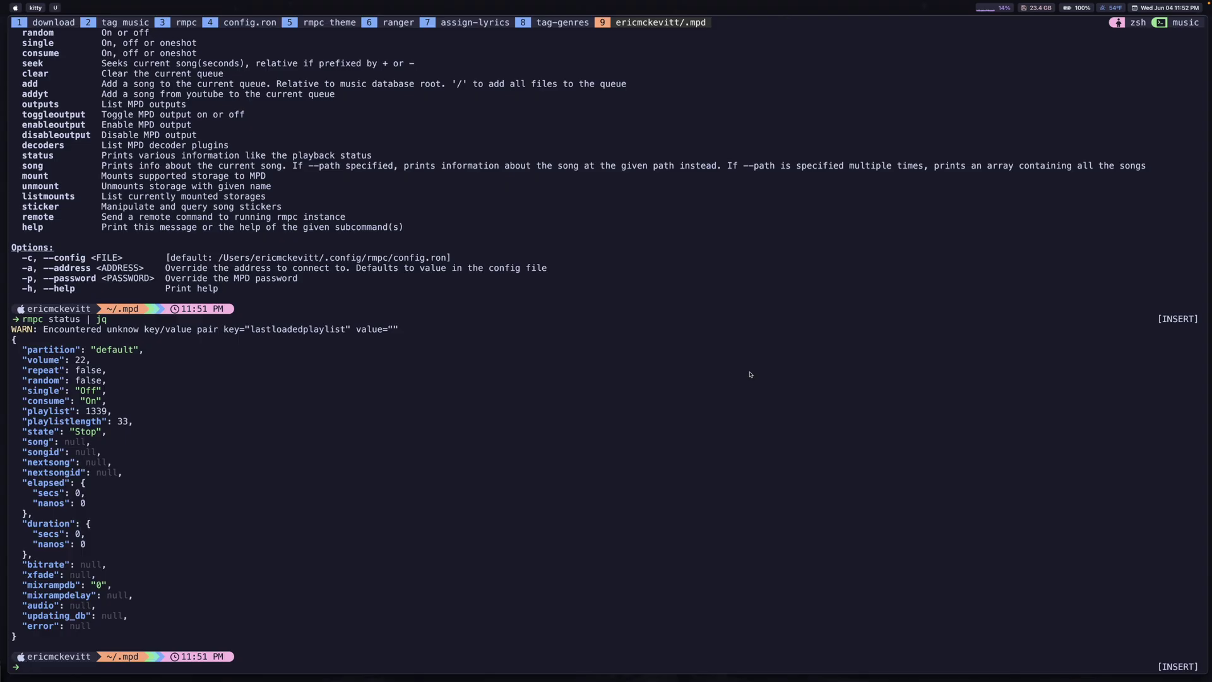
pyautogui.hotkey('ctrl', 'b')
pyautogui.press('3')
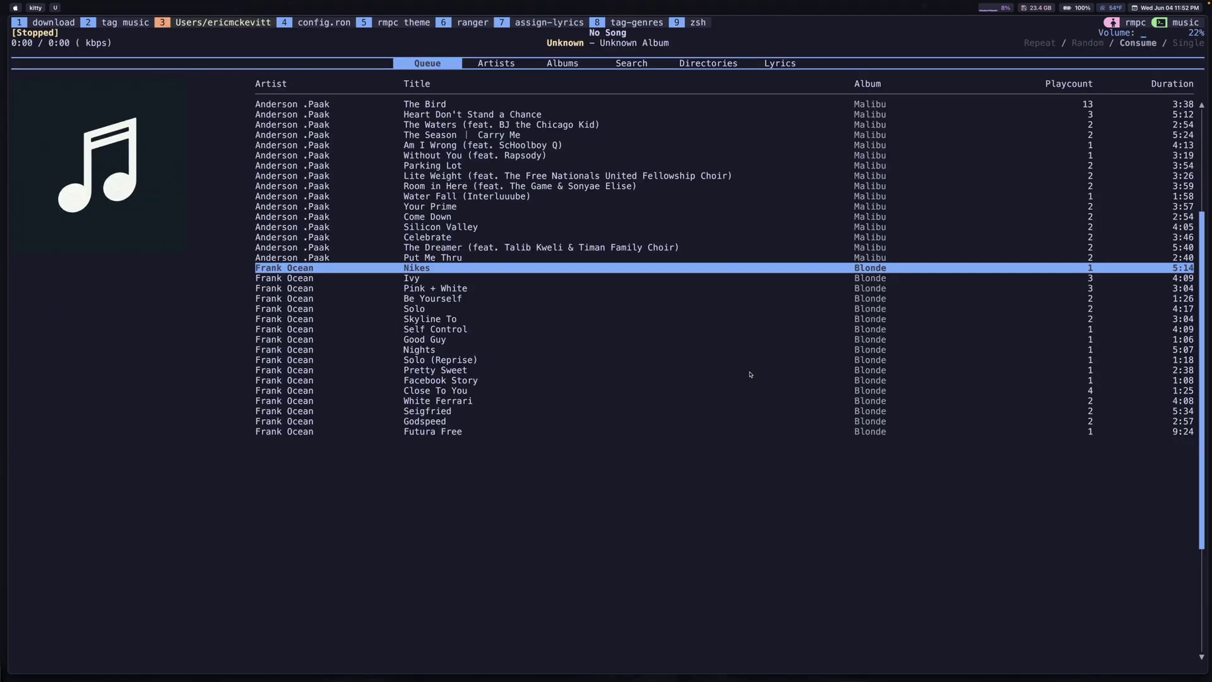
pyautogui.hotkey('shift', 'd')
pyautogui.press('Return')
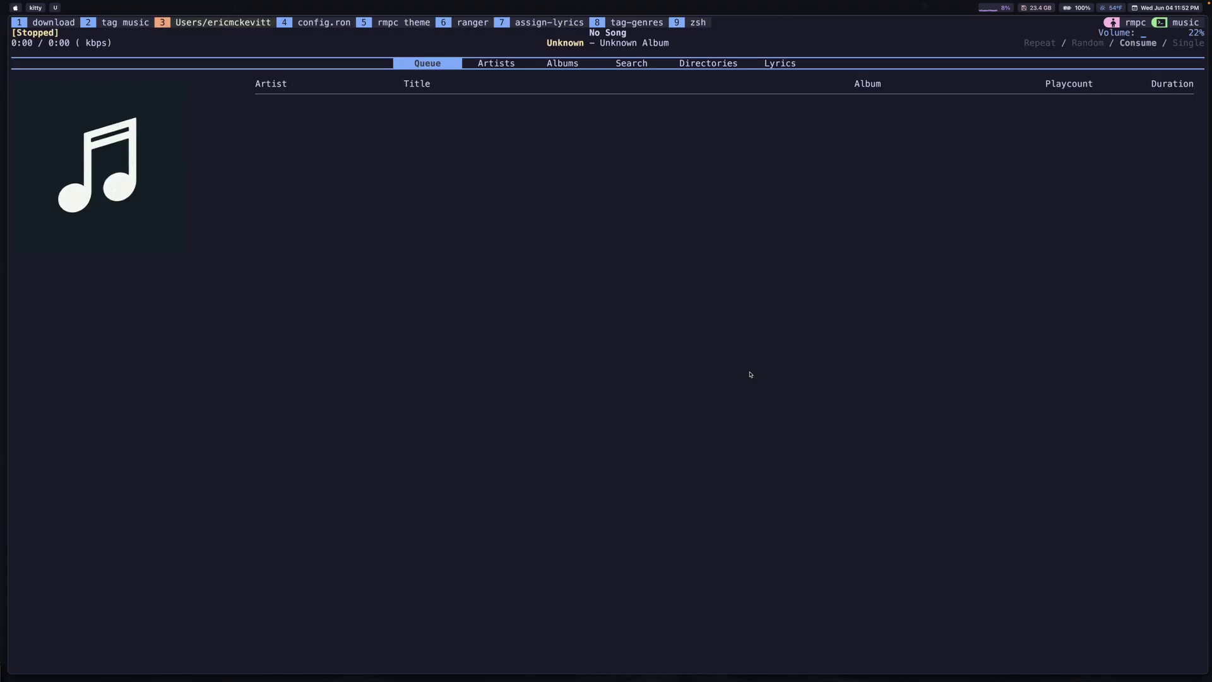
# Step: Switch to qutebrowser, add Frank Ocean's album channel ORANGE through the artist and album picker, and check the queue popup
pyautogui.hotkey('alt', 'b')
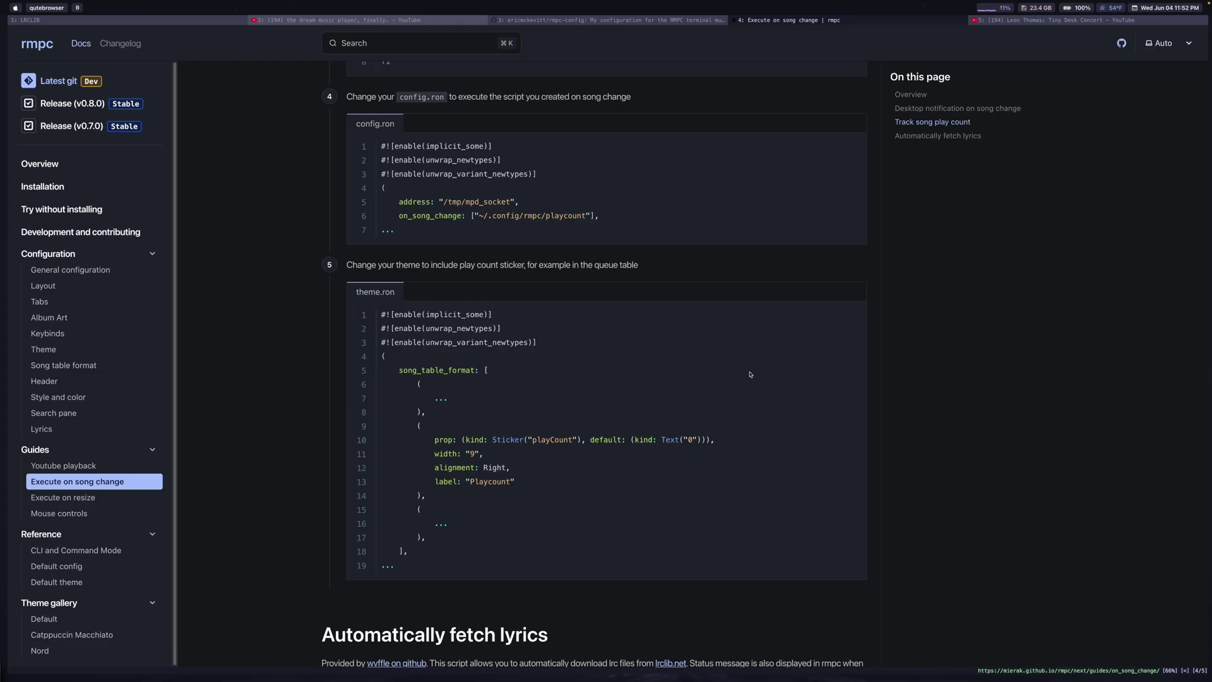
pyautogui.hotkey('alt', 'a')
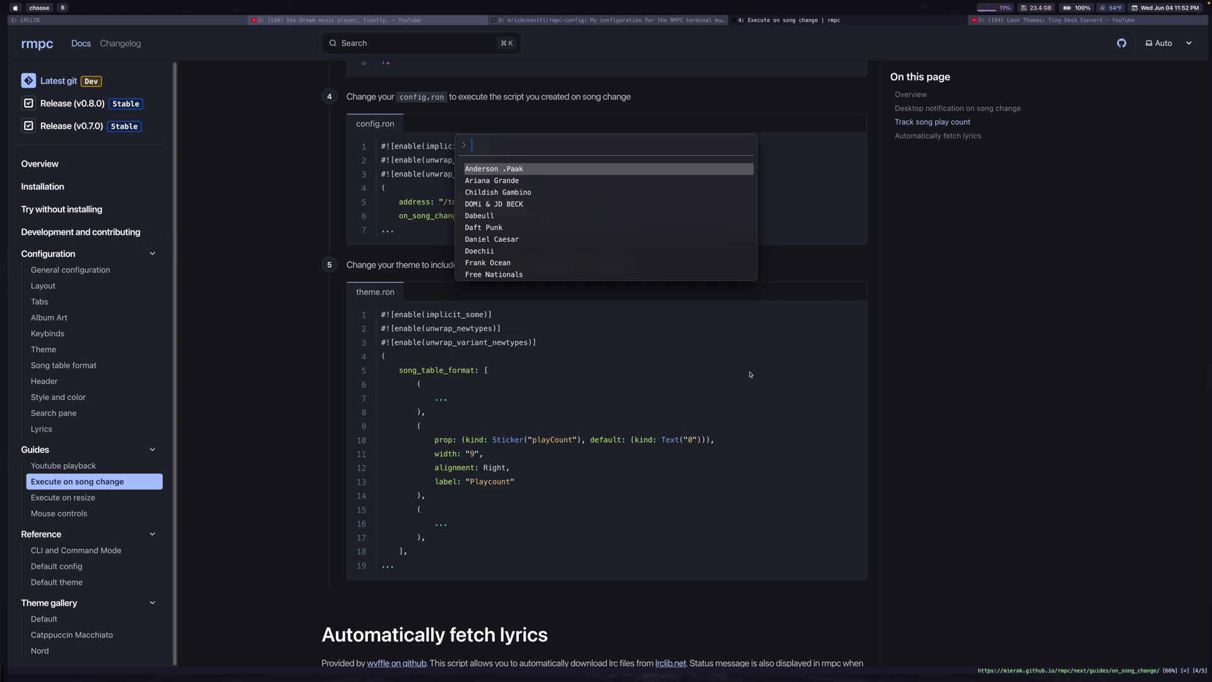
pyautogui.write('Frank')
pyautogui.press('Return')
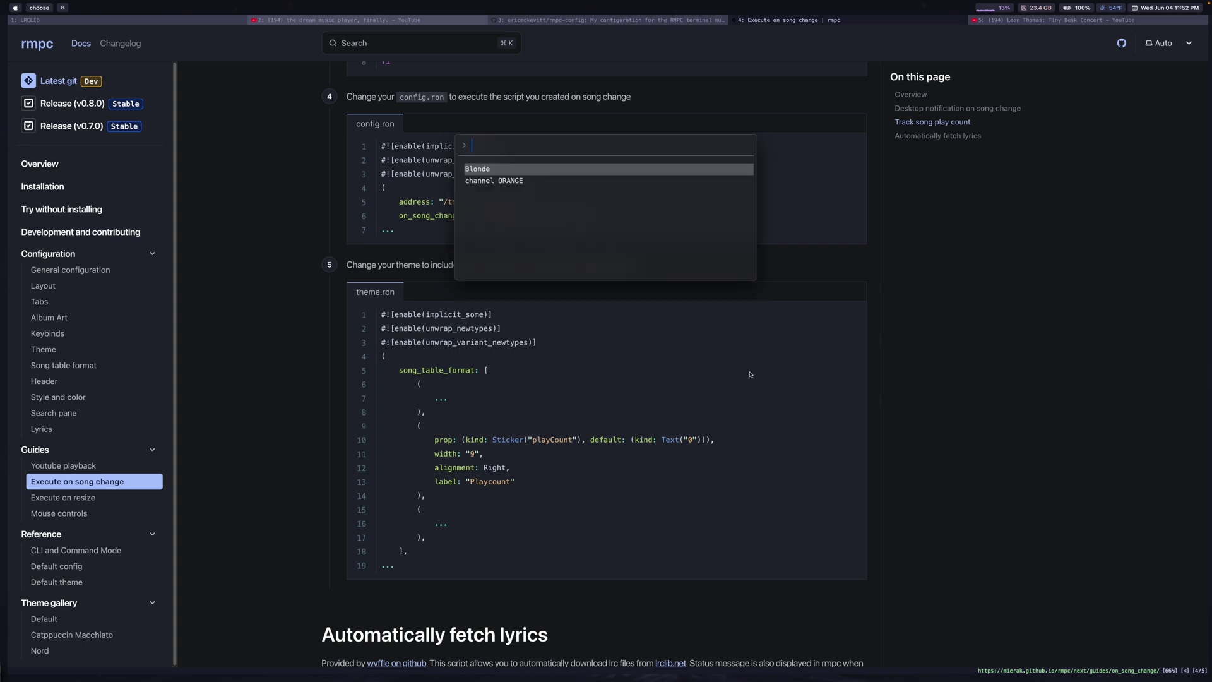
pyautogui.write('chan')
pyautogui.press('Return')
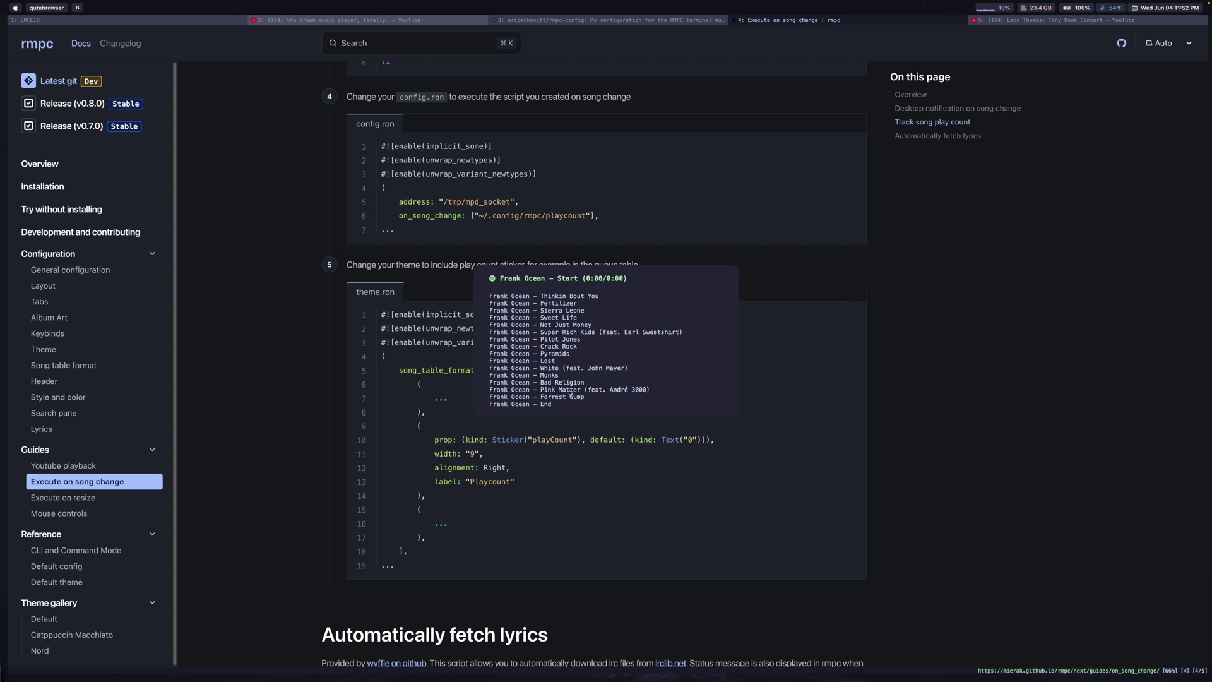
pyautogui.click(609, 402)
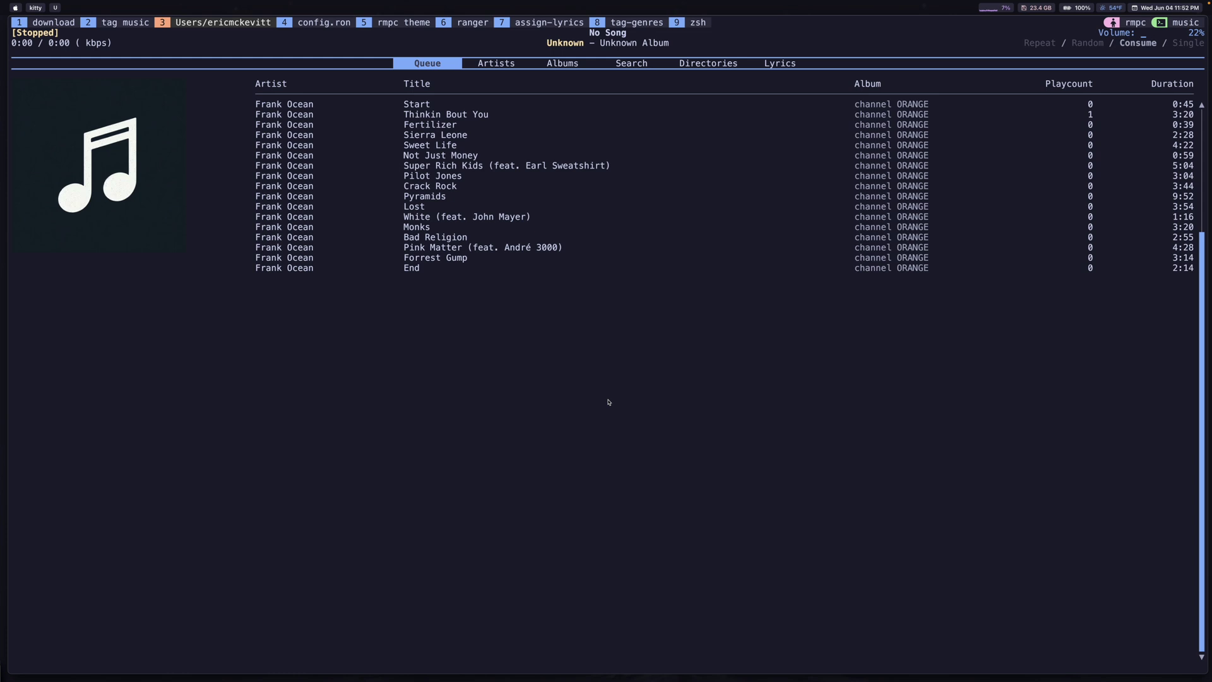
pyautogui.press('super+9')
pyautogui.write('rmpc')
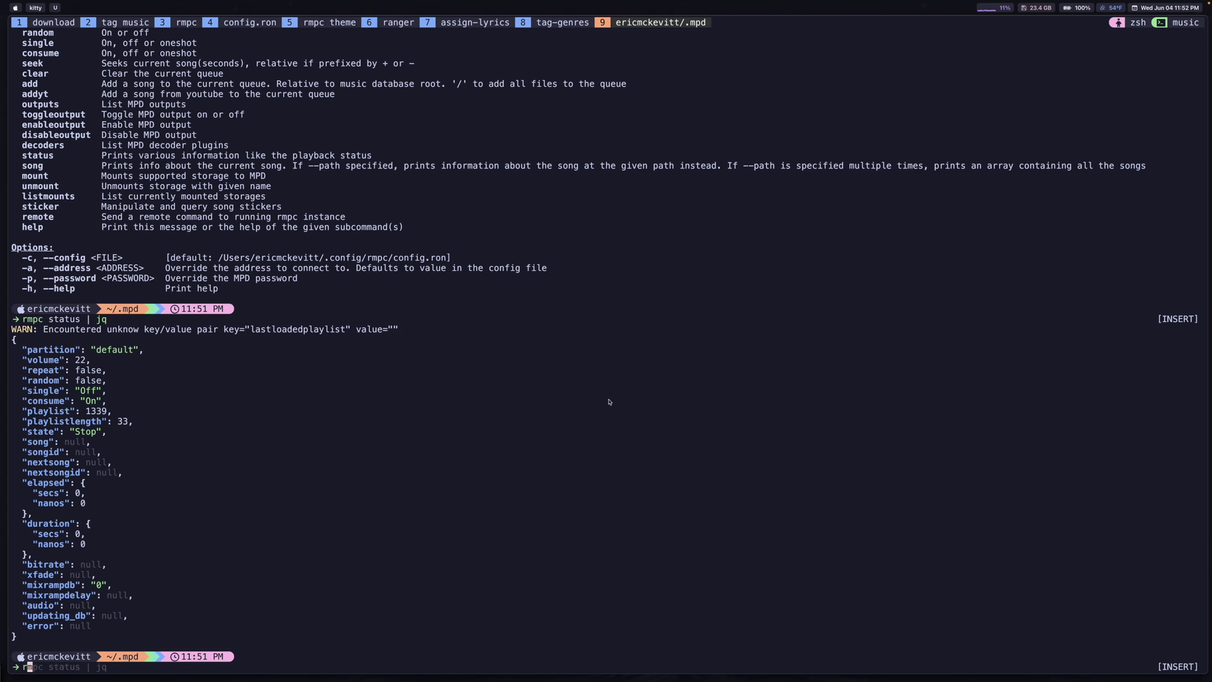
pyautogui.press('BackSpace')
pyautogui.press('BackSpace')
pyautogui.press('BackSpace')
pyautogui.press('BackSpace')
pyautogui.press('BackSpace')
pyautogui.hotkey('ctrl', 'b')
pyautogui.press('3')
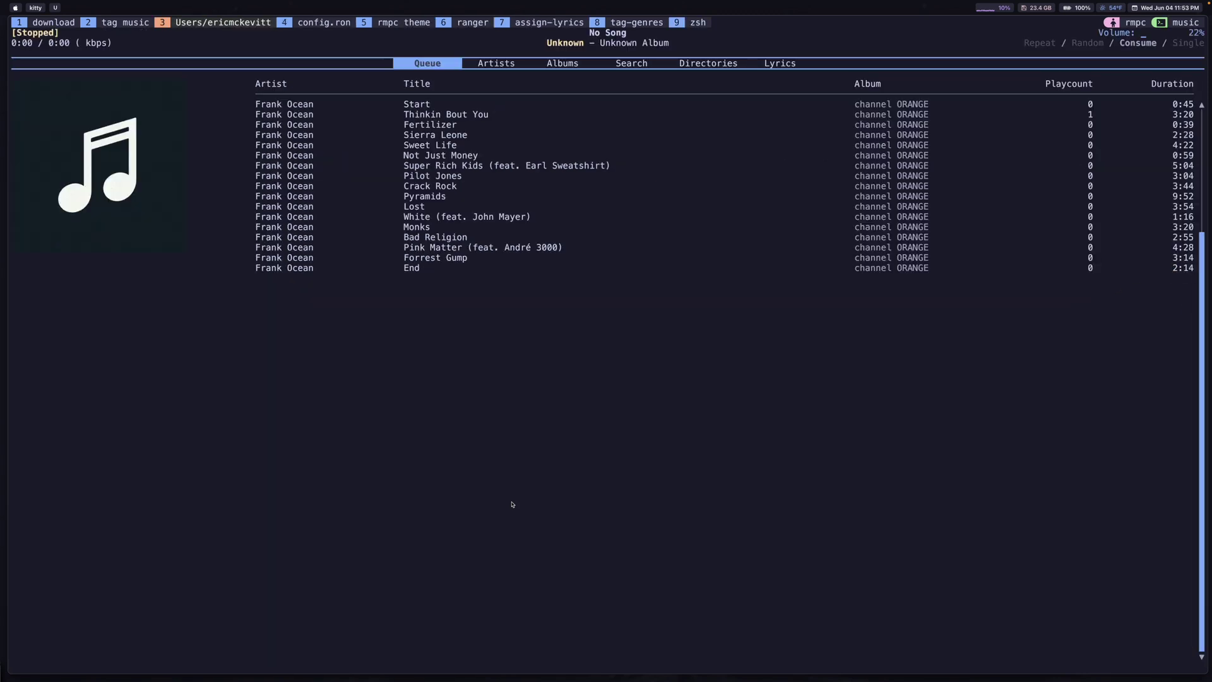
# Step: Browse up and down the channel ORANGE songs in the queue, stopping on Not Just Money
pyautogui.press('j')
pyautogui.press('j')
pyautogui.press('j')
pyautogui.press('j')
pyautogui.press('j')
pyautogui.press('j')
pyautogui.press('j')
pyautogui.press('j')
pyautogui.press('j')
pyautogui.press('j')
pyautogui.press('j')
pyautogui.press('j')
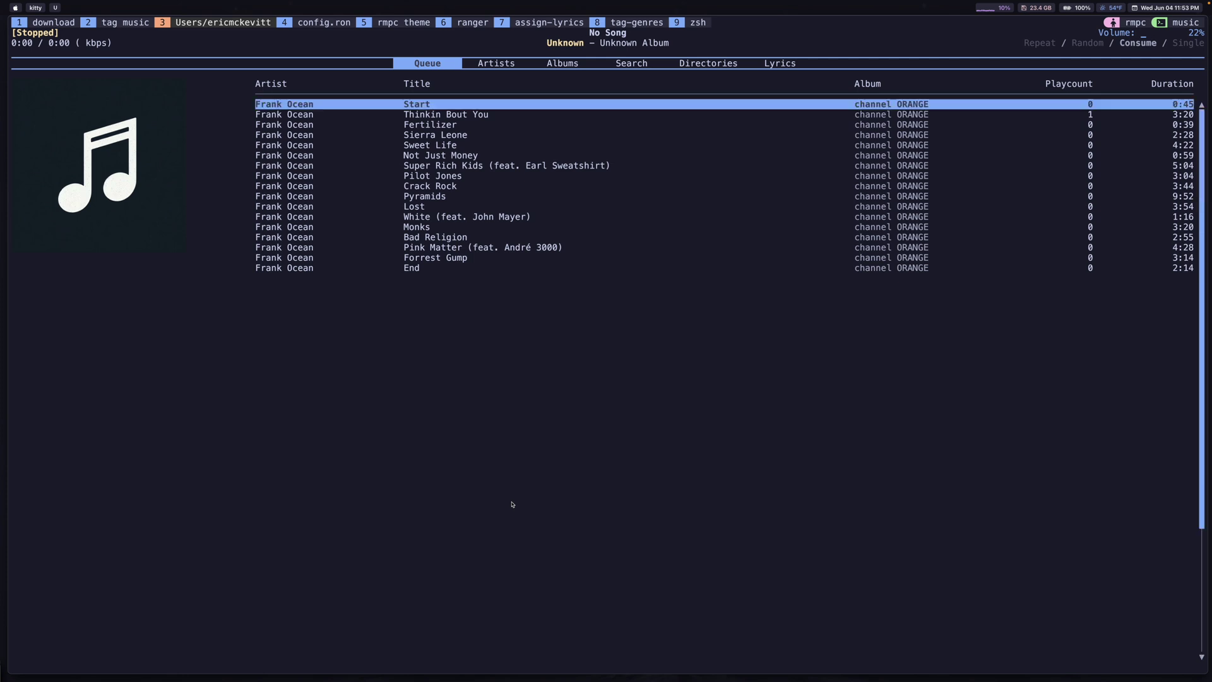
pyautogui.press('k')
pyautogui.press('k')
pyautogui.press('k')
pyautogui.press('k')
pyautogui.press('k')
pyautogui.press('k')
pyautogui.press('k')
pyautogui.press('k')
pyautogui.press('k')
pyautogui.press('k')
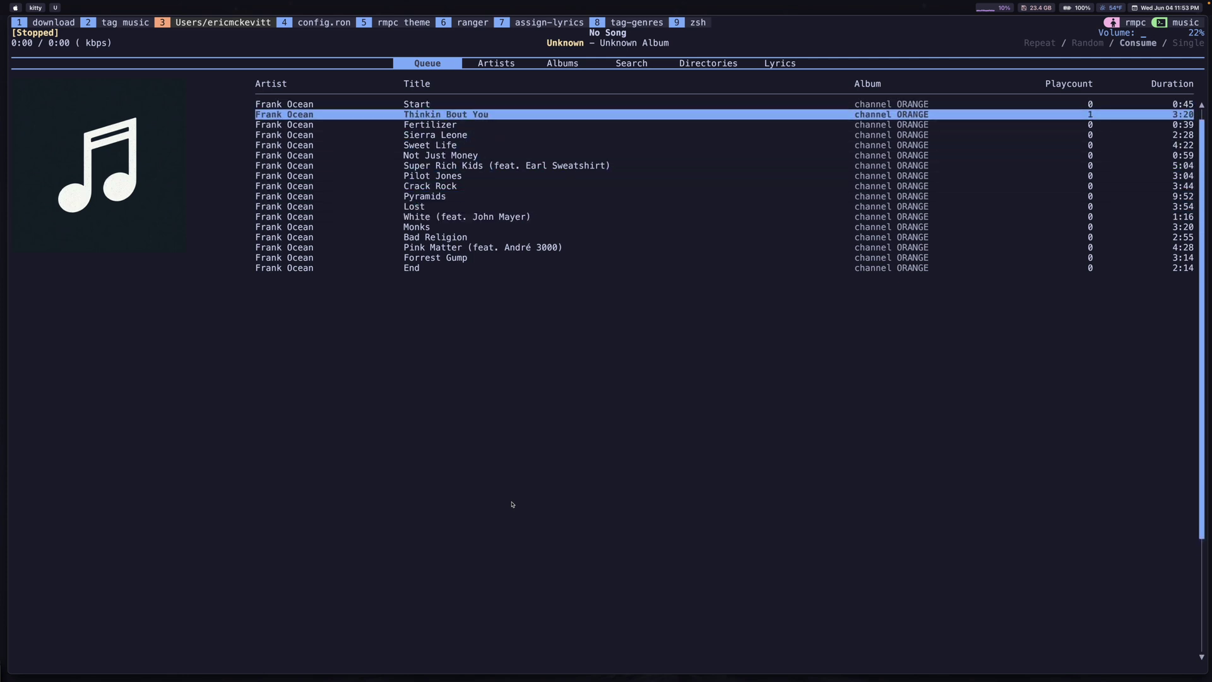
pyautogui.press('j')
pyautogui.press('j')
pyautogui.press('j')
pyautogui.press('j')
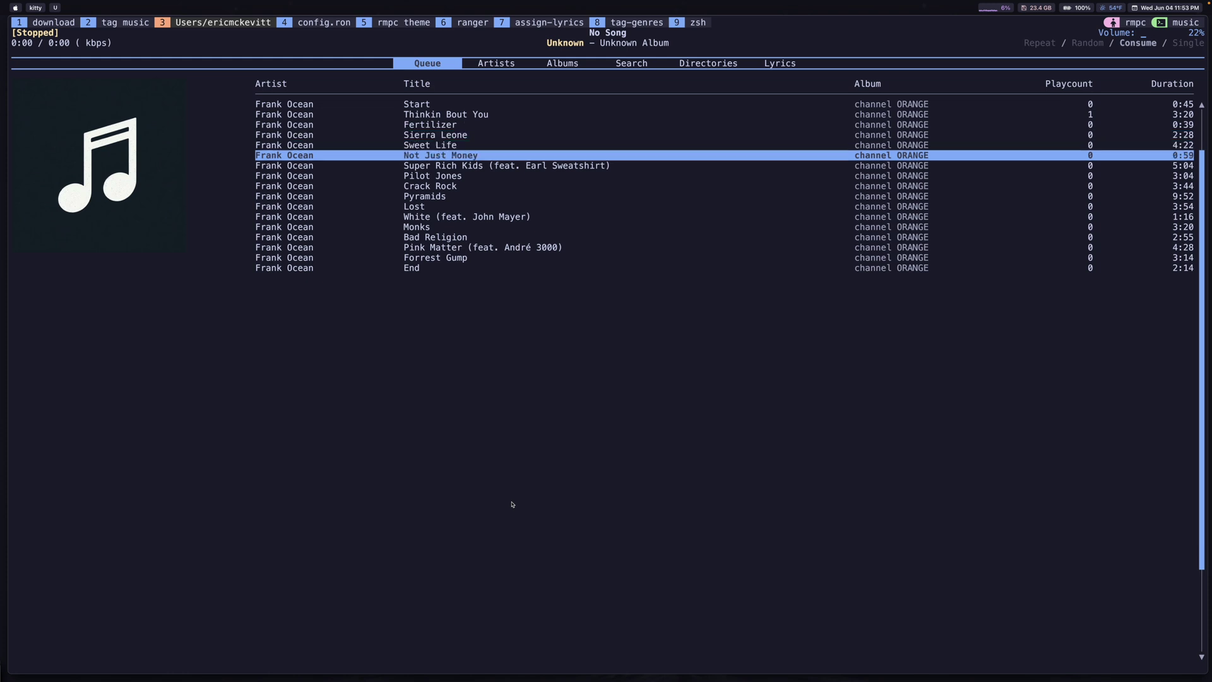
# Step: Switch to qutebrowser, view the top of the rmpc-config GitHub repository page, and return to the rmpc queue in kitty
pyautogui.hotkey('alt', 'b')
pyautogui.hotkey('shift', 'k')
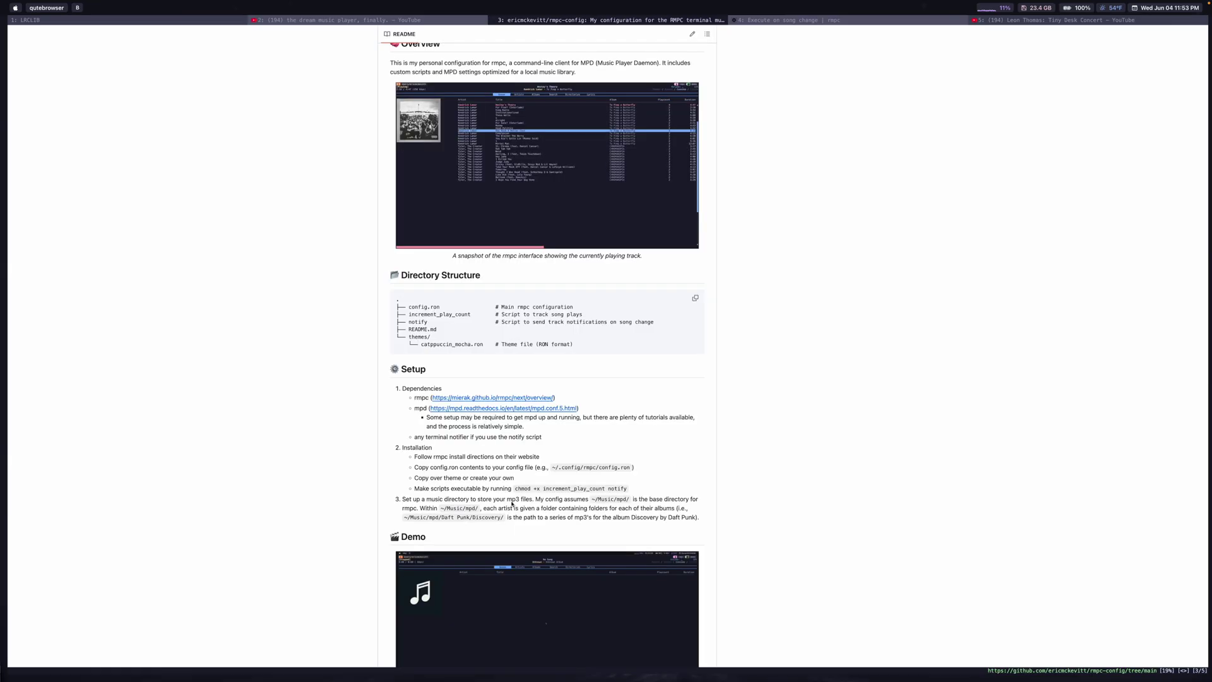
pyautogui.press('g')
pyautogui.press('g')
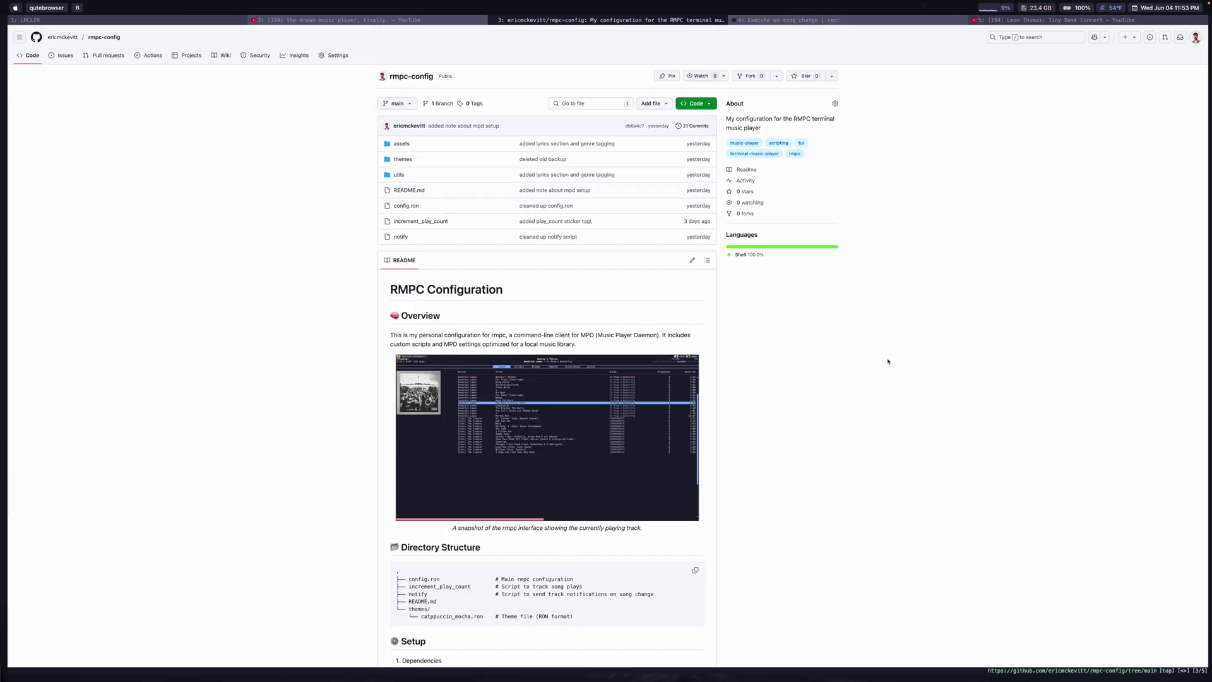
pyautogui.hotkey('alt', 'u')
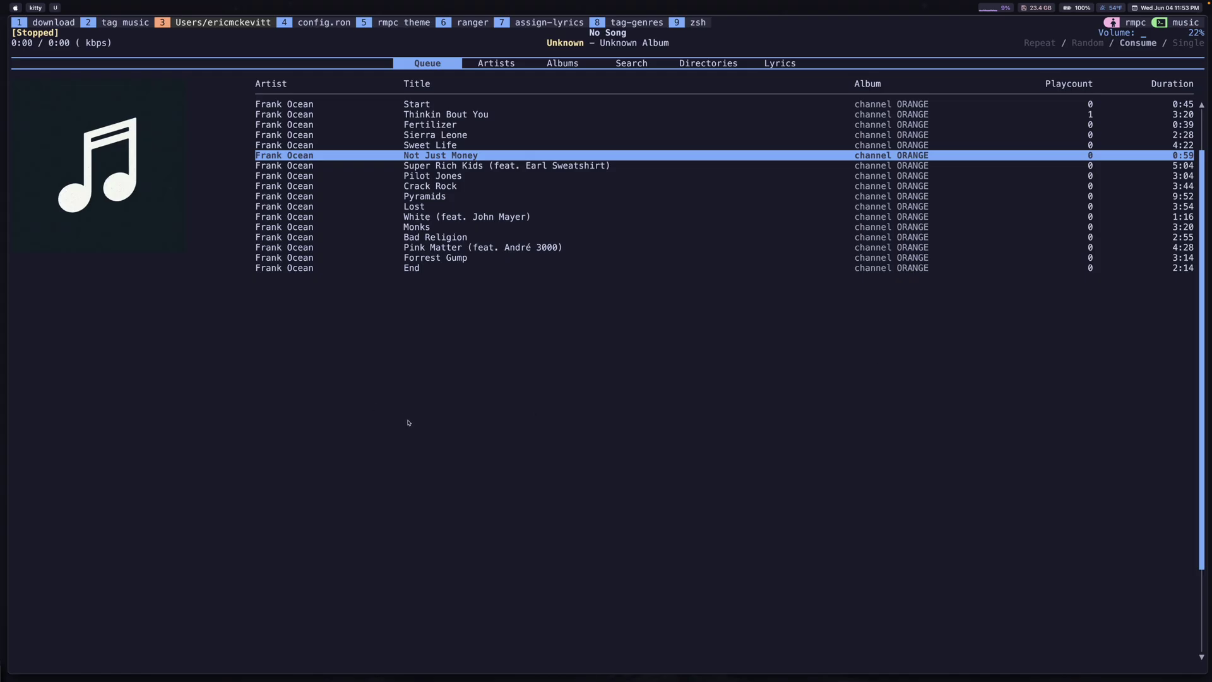